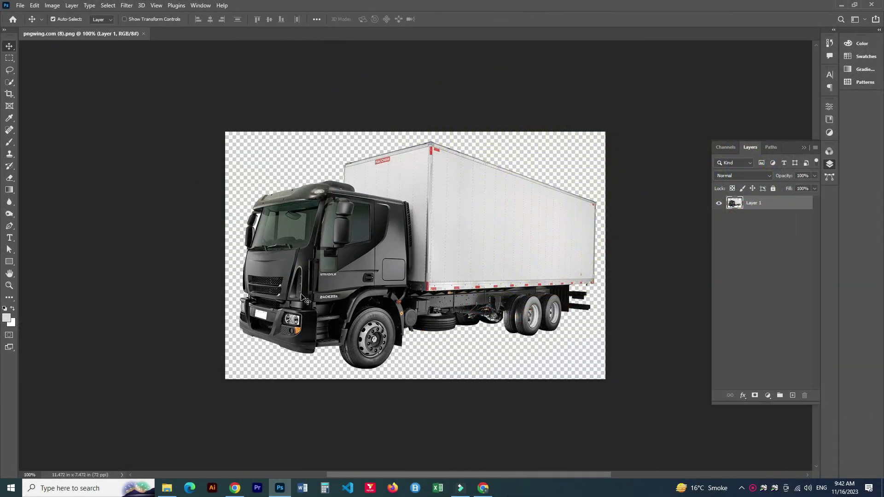
# Switch to the Pen tool (P) and zoom in on the cab's front bumper and wheel
pyautogui.press('p')
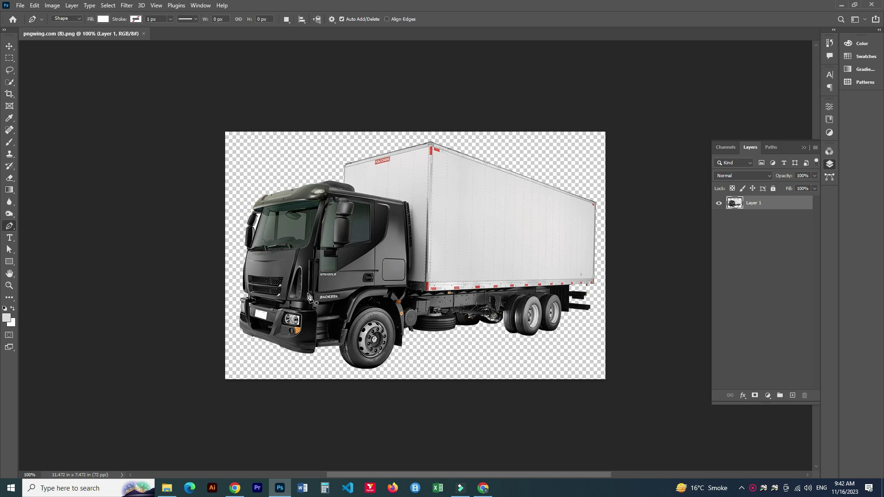
pyautogui.scroll(5, 252, 393)
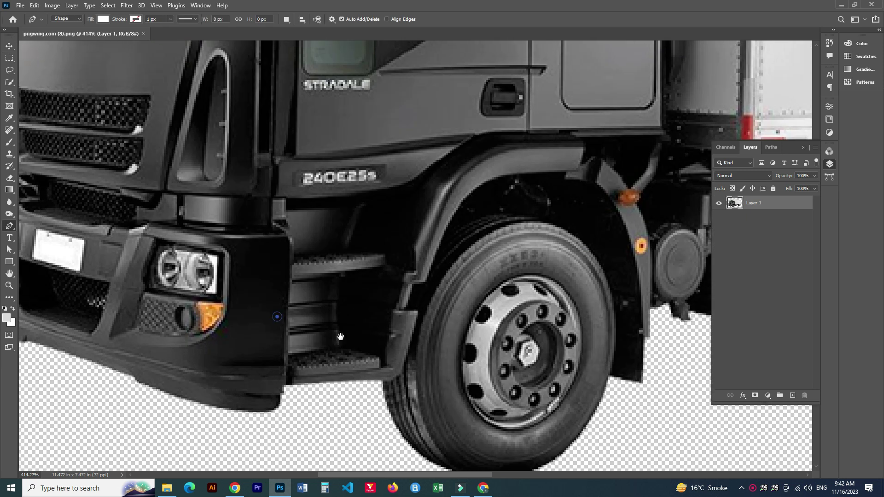
pyautogui.moveTo(338, 309); pyautogui.dragTo(421, 354)
pyautogui.moveTo(321, 273); pyautogui.dragTo(413, 359)
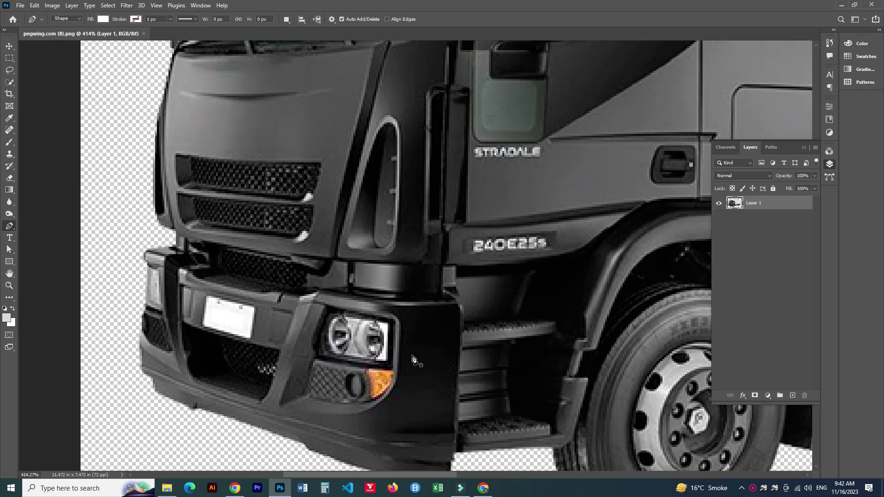
pyautogui.scroll(-3, 441, 395)
pyautogui.scroll(1, 441, 389)
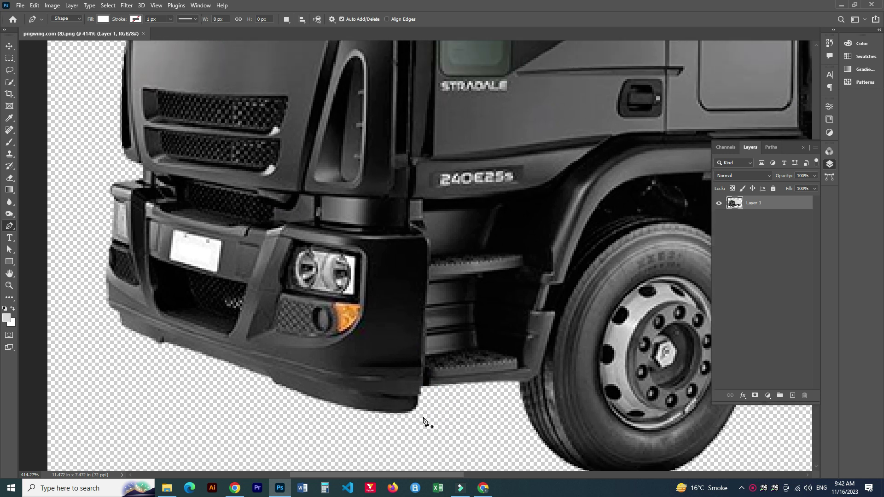
pyautogui.scroll(3, 396, 419)
# Trace the bumper's bottom edge and sharp lower-right corner, then curve up its right edge
pyautogui.click(343, 409)
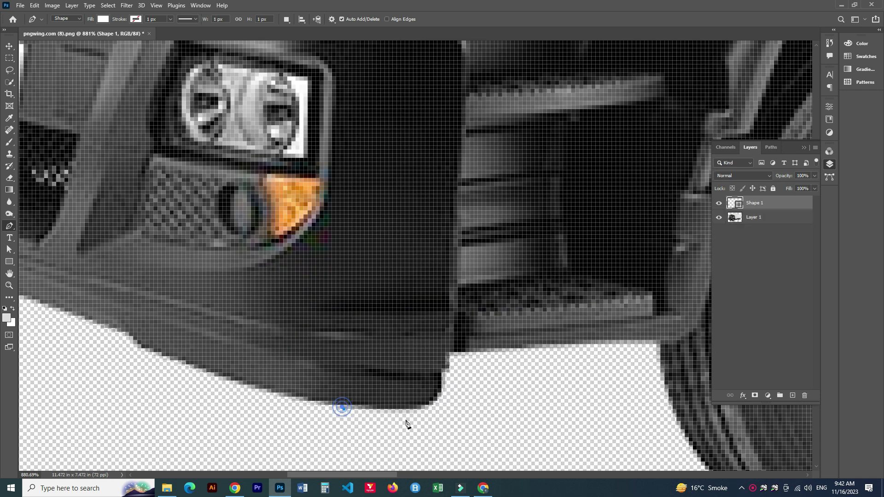
pyautogui.moveTo(432, 405); pyautogui.dragTo(427, 411)
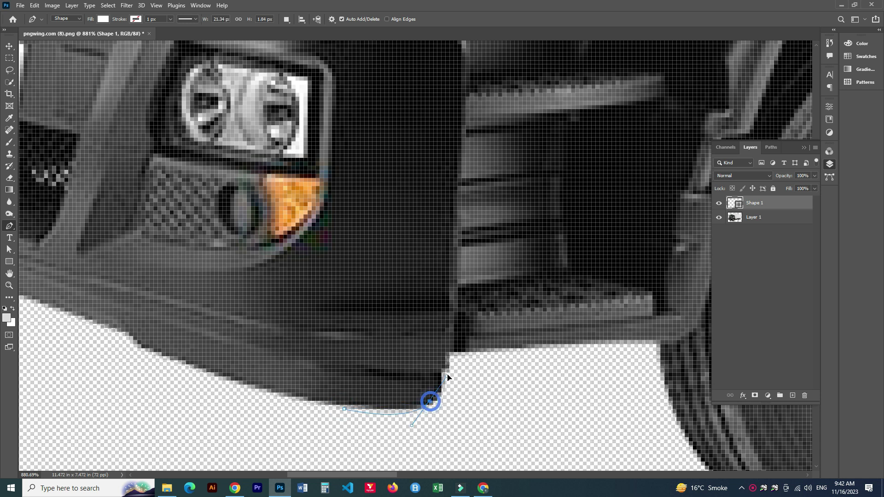
pyautogui.moveTo(429, 405); pyautogui.dragTo(443, 394)
pyautogui.keyDown('alt'); pyautogui.click(430, 405); pyautogui.keyUp('alt')
pyautogui.moveTo(450, 352); pyautogui.dragTo(454, 305)
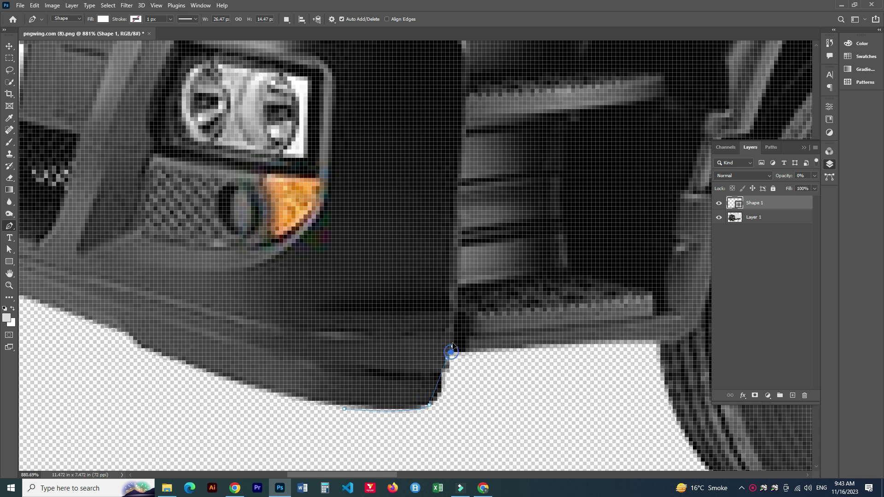
pyautogui.scroll(-10, 452, 354)
# Extend the outline up the bumper side and curve it over the wheel arch
pyautogui.scroll(3, 452, 355)
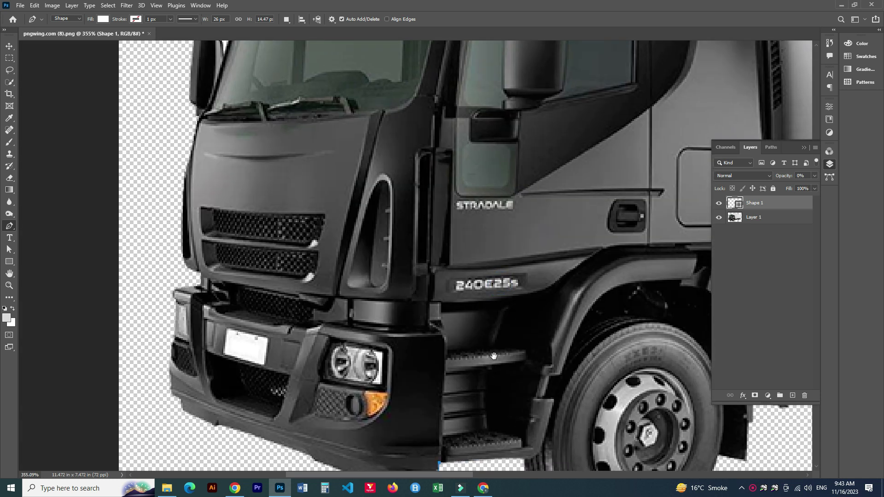
pyautogui.scroll(3, 451, 355)
pyautogui.scroll(3, 450, 354)
pyautogui.scroll(-10, 451, 353)
pyautogui.scroll(2, 432, 378)
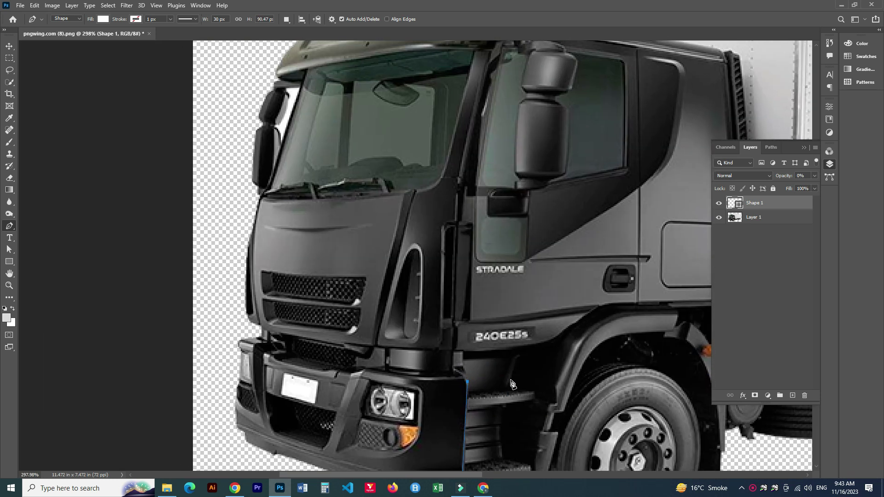
pyautogui.scroll(5, 420, 394)
pyautogui.click(411, 351)
pyautogui.moveTo(609, 322); pyautogui.dragTo(673, 279)
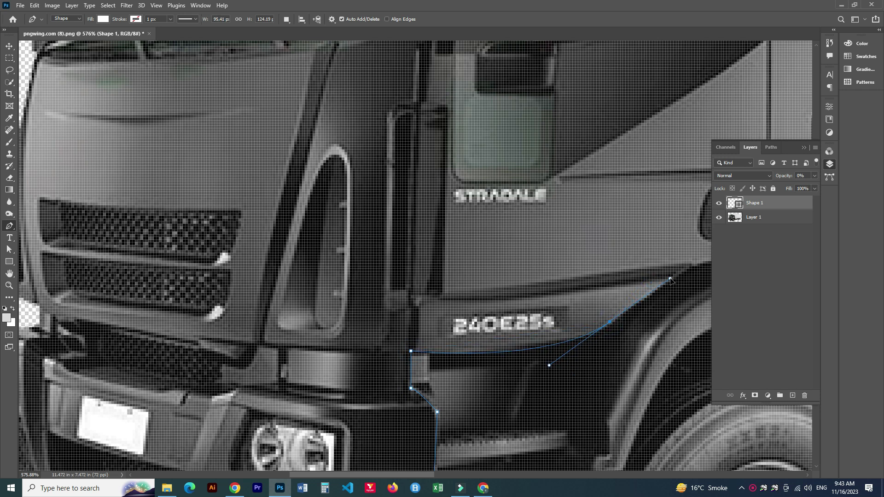
pyautogui.moveTo(628, 326); pyautogui.dragTo(424, 369)
pyautogui.click(500, 307)
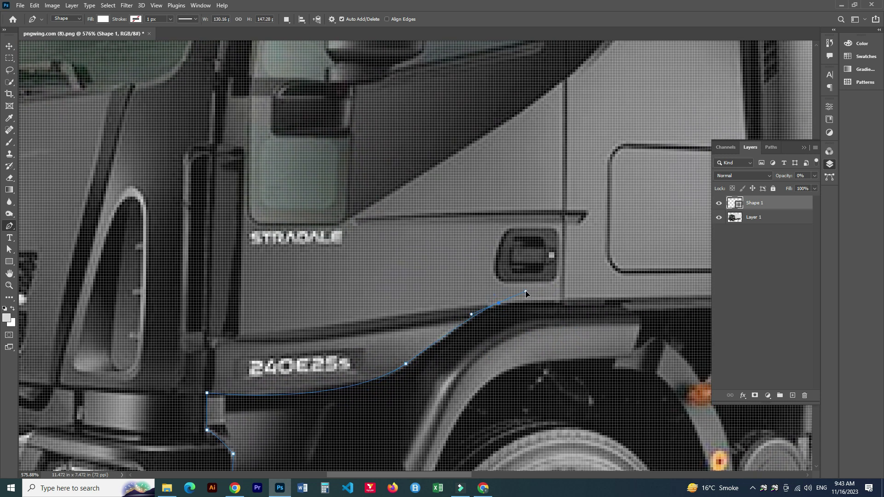
# Continue the outline along the door bottom and up the cab's rear edge to its top corner
pyautogui.scroll(-3, 428, 347)
pyautogui.click(427, 347)
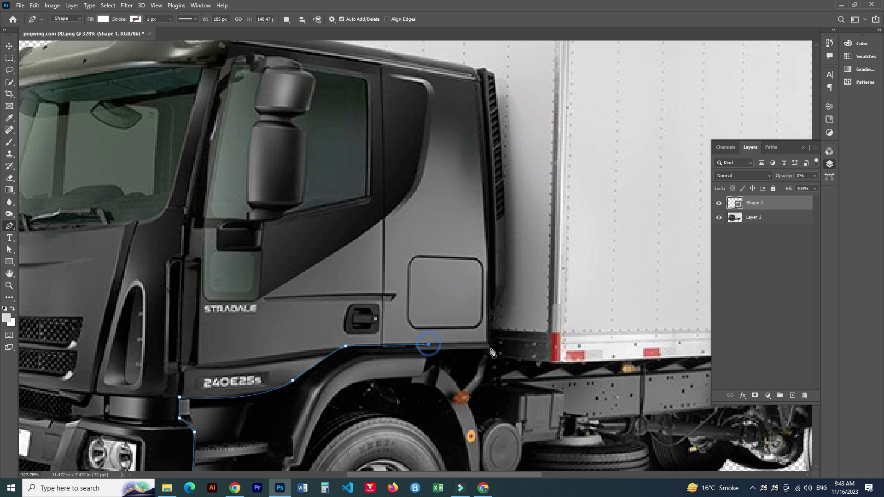
pyautogui.scroll(3, 427, 347)
pyautogui.click(479, 341)
pyautogui.scroll(-2, 478, 341)
pyautogui.scroll(2, 478, 313)
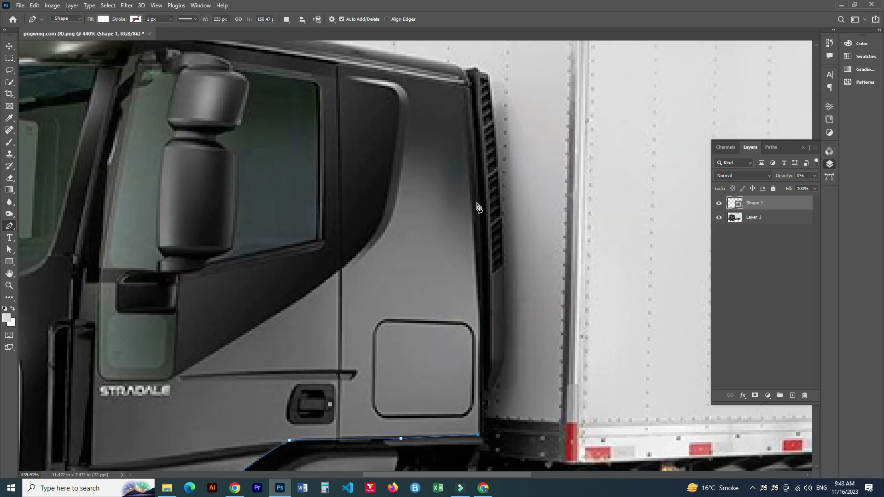
pyautogui.moveTo(476, 270); pyautogui.dragTo(482, 360)
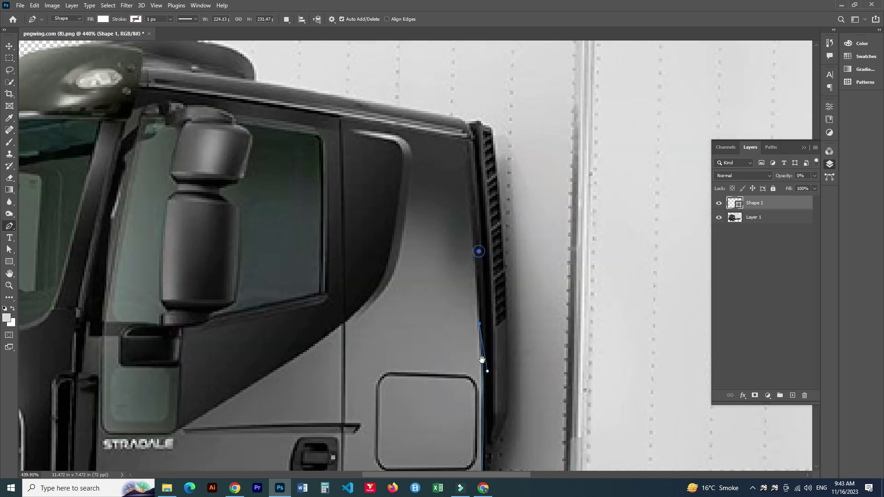
pyautogui.scroll(-3, 482, 360)
pyautogui.scroll(-2, 482, 360)
pyautogui.scroll(5, 457, 273)
pyautogui.moveTo(456, 272); pyautogui.dragTo(408, 261)
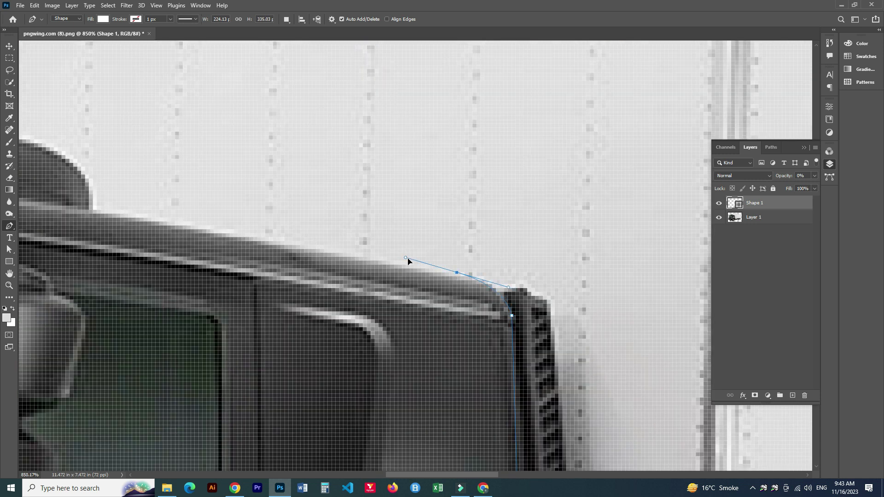
pyautogui.scroll(-3, 458, 276)
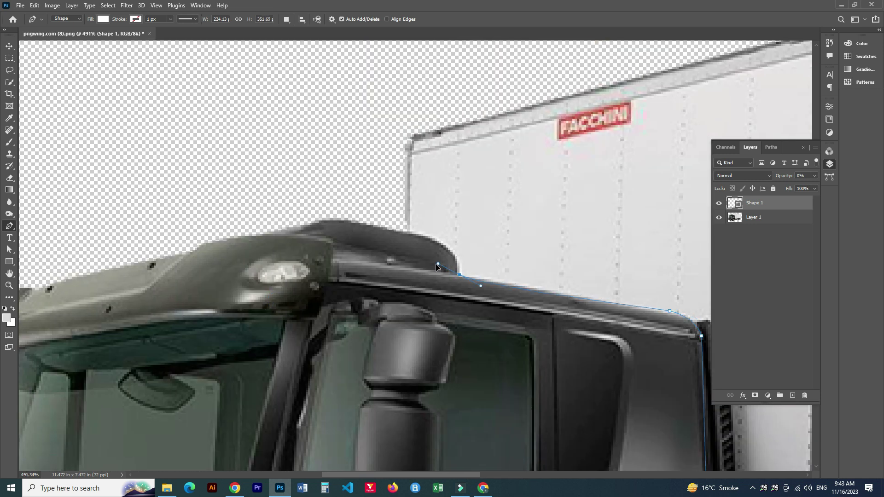
# Undo the stray anchor and carry the outline over the roof spoiler and along the roof
pyautogui.hotkey('ctrl', 'z')
pyautogui.moveTo(664, 315); pyautogui.dragTo(612, 302)
pyautogui.scroll(2, 594, 318)
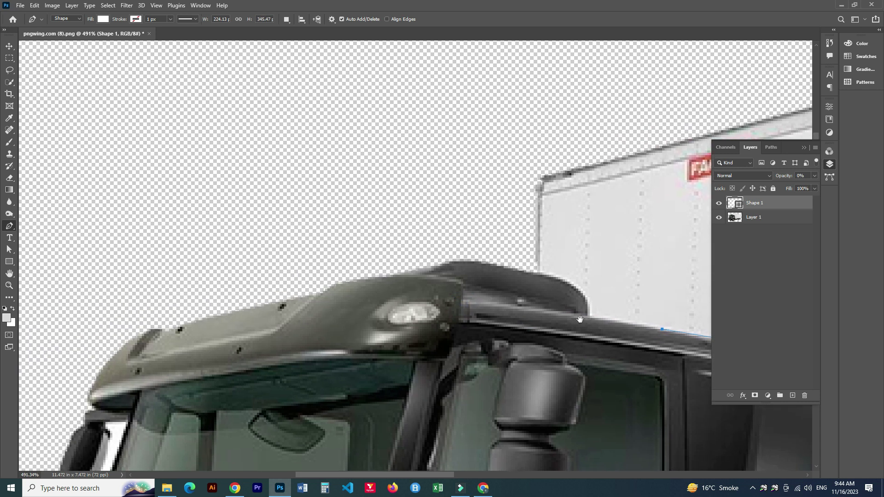
pyautogui.scroll(2, 566, 395)
pyautogui.moveTo(542, 308); pyautogui.dragTo(437, 290)
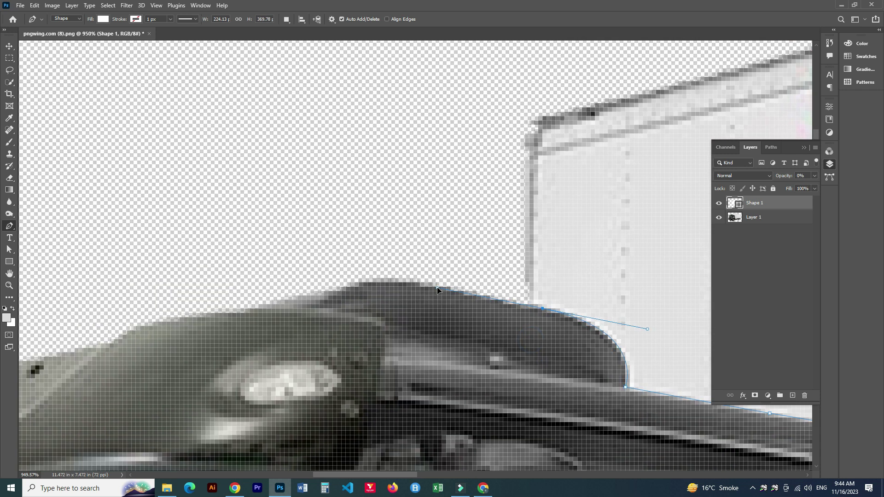
pyautogui.click(398, 278)
pyautogui.click(306, 294)
# Add anchors down the cab's front left side
pyautogui.scroll(-3, 256, 340)
pyautogui.scroll(-3, 256, 339)
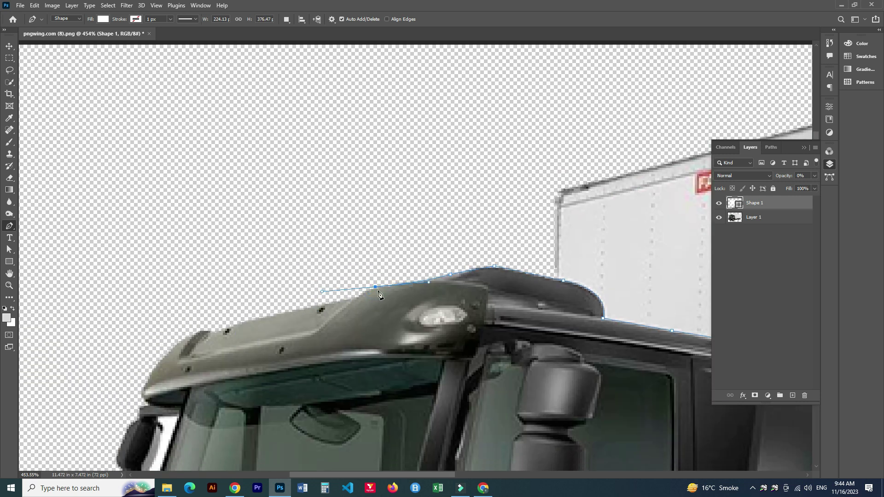
pyautogui.scroll(-1, 360, 362)
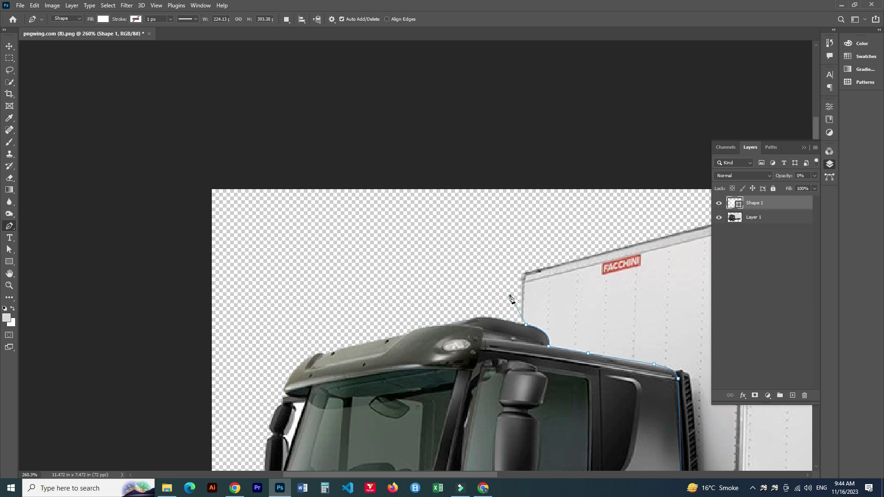
pyautogui.click(399, 303)
pyautogui.click(290, 329)
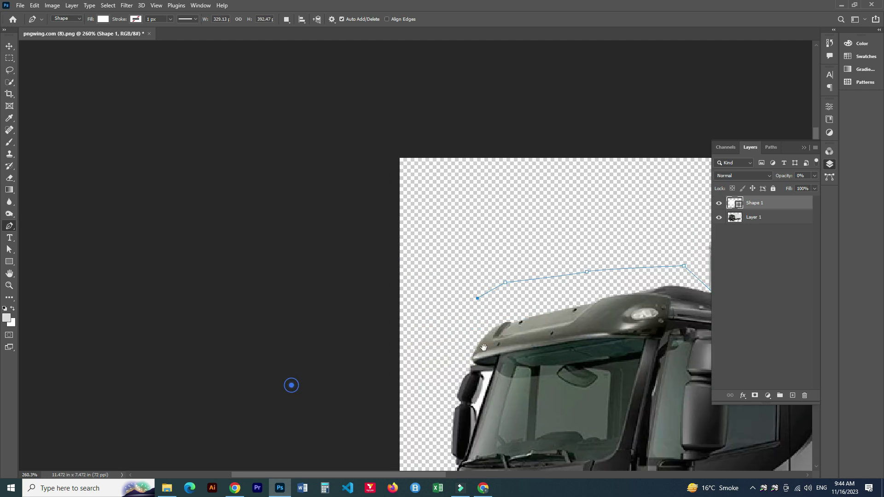
pyautogui.hscroll(-5, 290, 385)
pyautogui.scroll(-3, 290, 385)
pyautogui.click(404, 265)
pyautogui.click(402, 389)
# Trace along the bumper's bottom edge, close the cab outline, and hide it to check
pyautogui.scroll(2, 401, 395)
pyautogui.scroll(3, 415, 373)
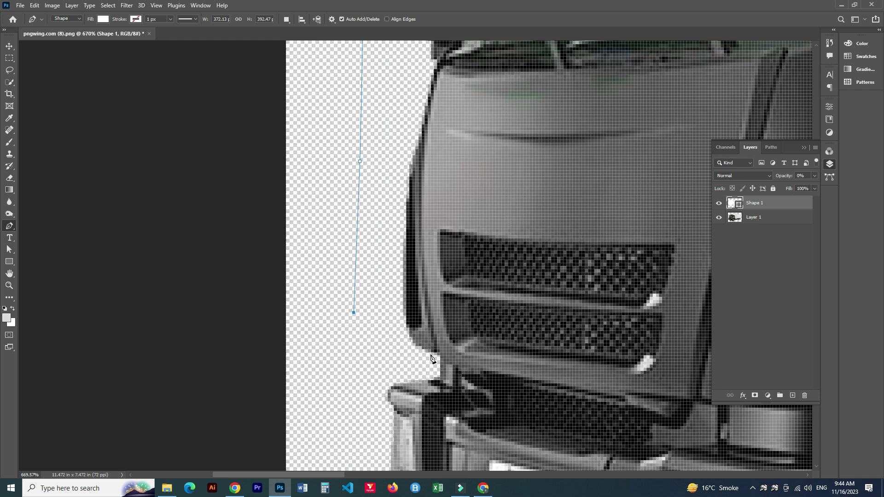
pyautogui.scroll(-3, 389, 358)
pyautogui.scroll(-2, 346, 375)
pyautogui.click(353, 419)
pyautogui.click(369, 439)
pyautogui.click(407, 452)
pyautogui.click(447, 452)
pyautogui.click(498, 453)
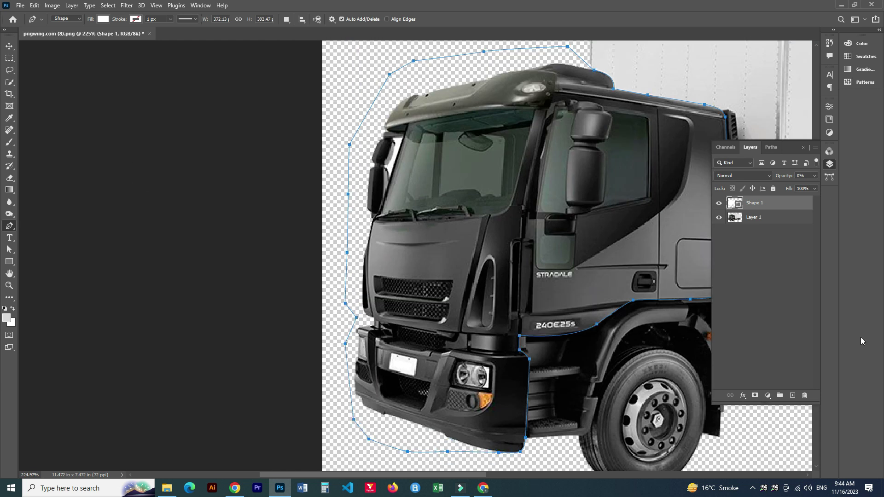
pyautogui.click(766, 342)
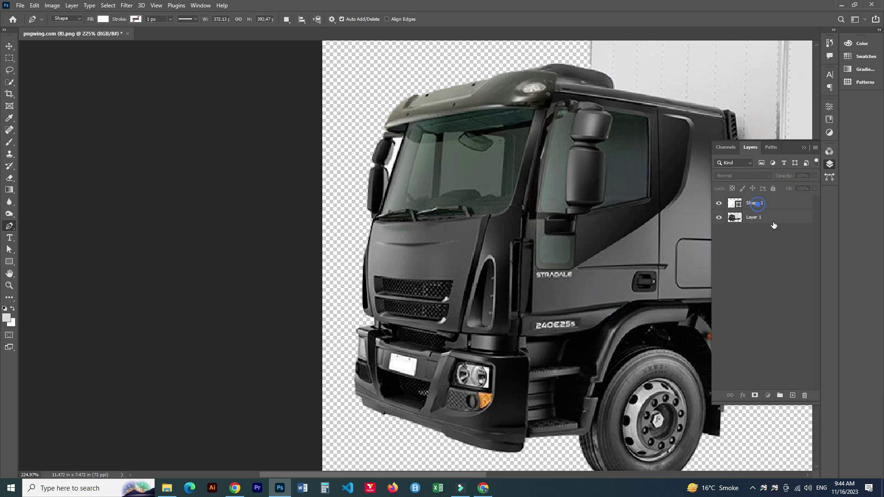
# Reselect the cab shape layer, set new paths to subtract, and set opacity to 50%
pyautogui.click(761, 206)
pyautogui.click(287, 20)
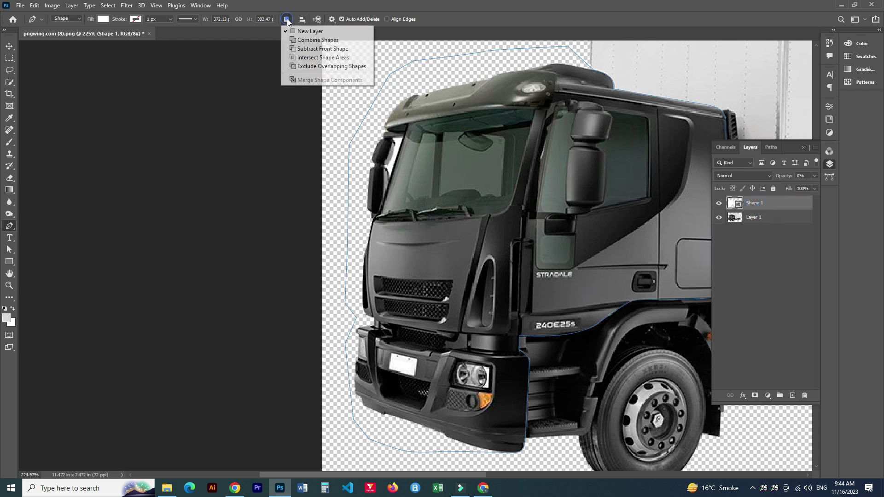
pyautogui.click(309, 48)
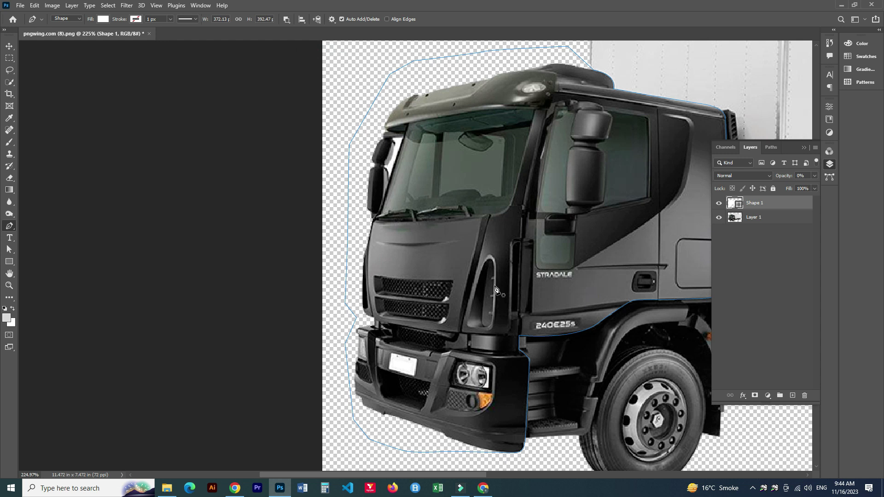
pyautogui.scroll(2, 495, 289)
pyautogui.scroll(2, 501, 330)
pyautogui.press('5')
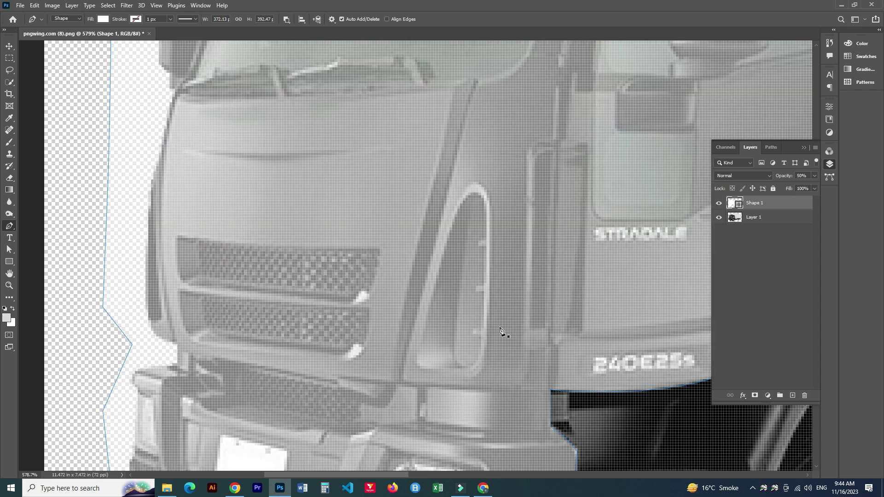
pyautogui.scroll(2, 479, 237)
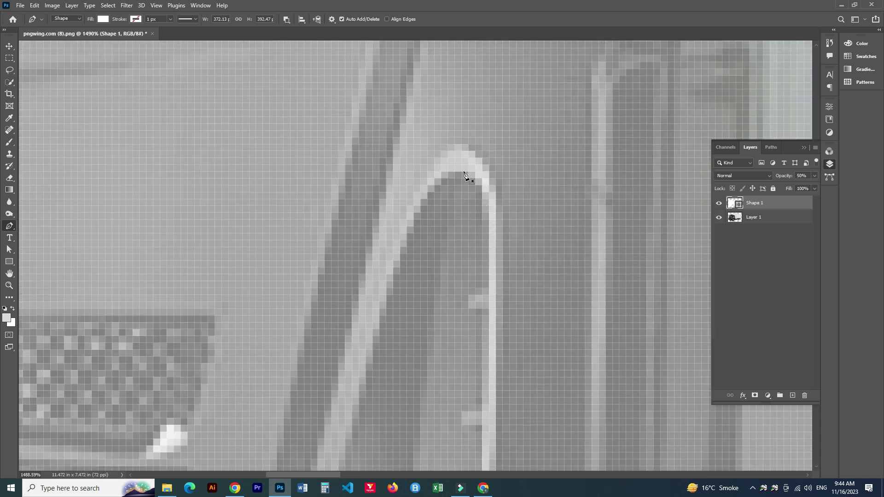
# Trace the narrow slanted slot as a closed cut-out with rounded top and curved bottom
pyautogui.click(488, 199)
pyautogui.moveTo(404, 214); pyautogui.dragTo(397, 217)
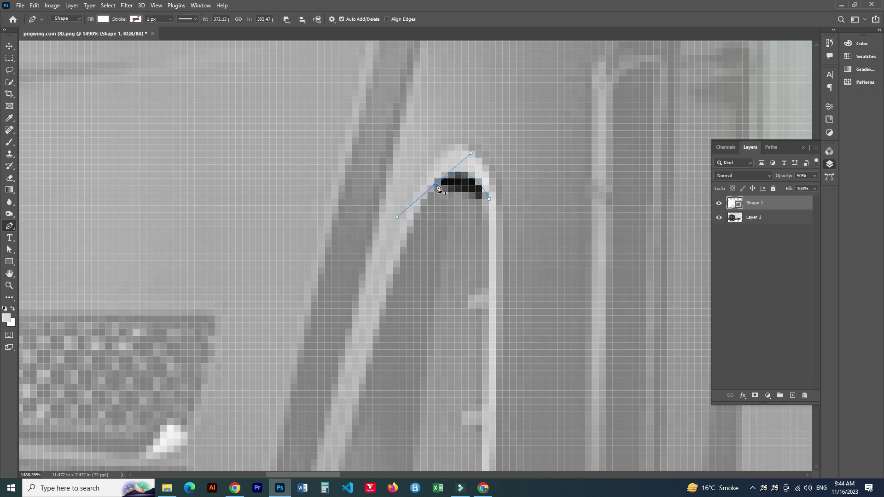
pyautogui.scroll(-2, 436, 189)
pyautogui.scroll(-2, 415, 290)
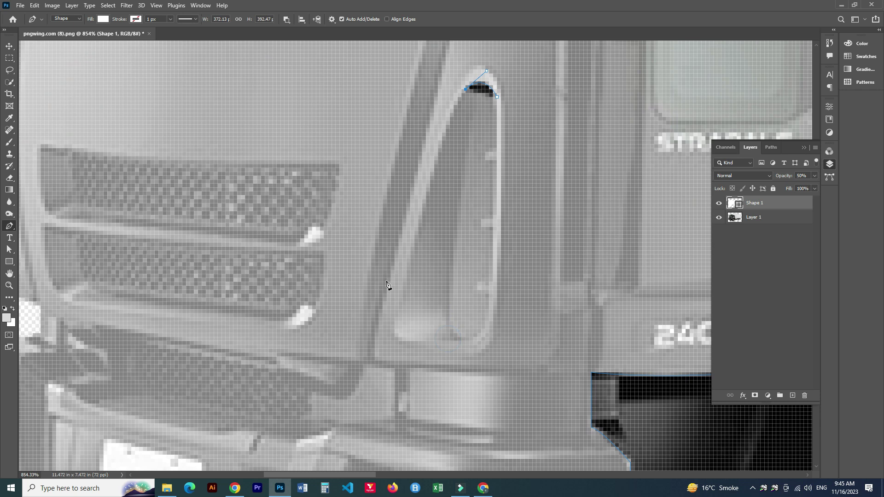
pyautogui.click(398, 297)
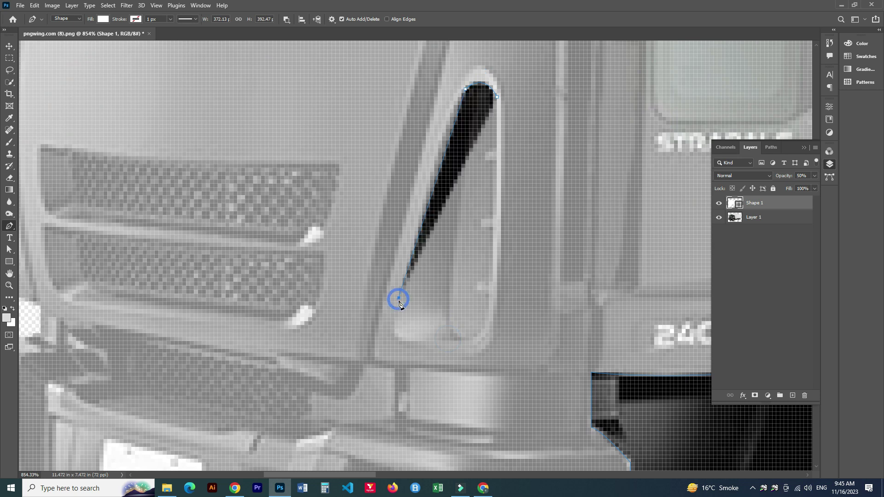
pyautogui.moveTo(418, 340); pyautogui.dragTo(458, 338)
pyautogui.moveTo(493, 305); pyautogui.dragTo(492, 254)
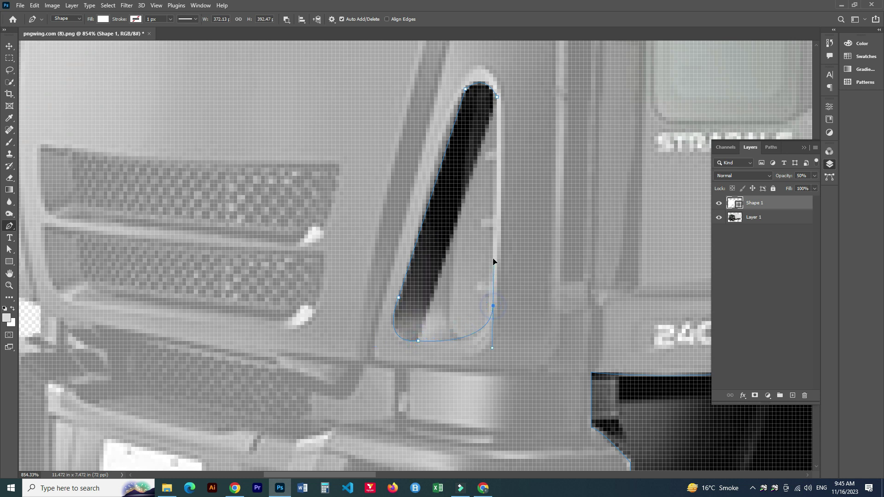
pyautogui.keyDown('alt'); pyautogui.click(493, 305); pyautogui.keyUp('alt')
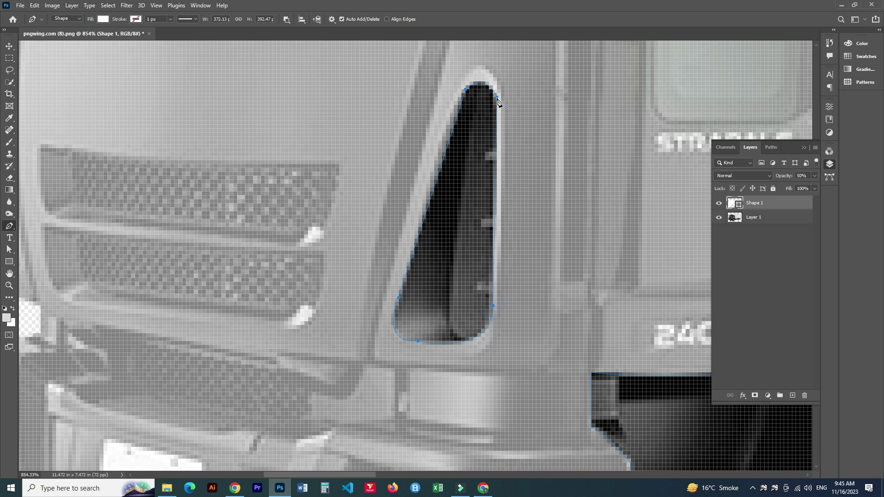
pyautogui.click(497, 98)
pyautogui.scroll(-10, 366, 270)
pyautogui.scroll(5, 352, 269)
# Outline the thin vent sliver at the cab's left edge as a closed cut-out
pyautogui.scroll(6, 407, 256)
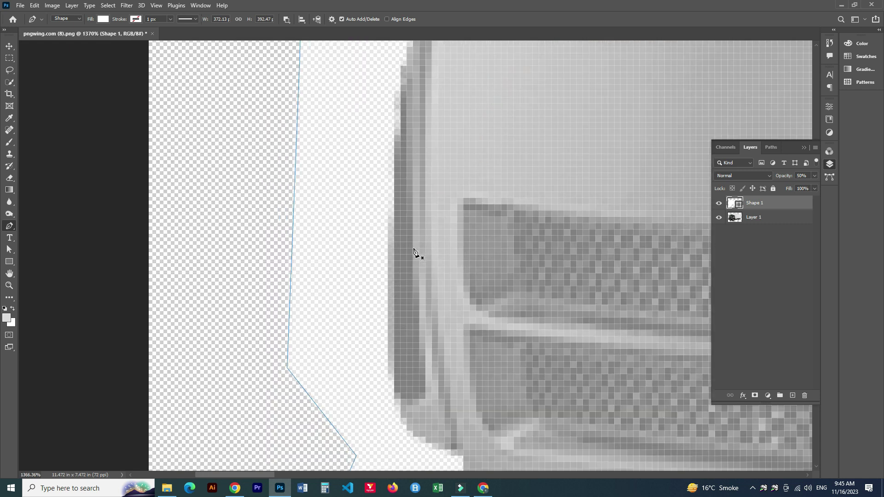
pyautogui.scroll(-4, 414, 253)
pyautogui.scroll(-2, 462, 332)
pyautogui.click(330, 306)
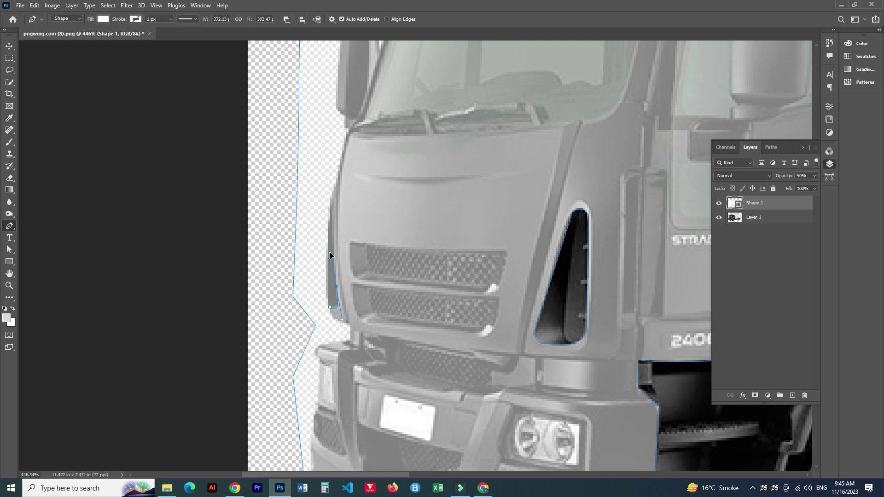
pyautogui.moveTo(330, 306); pyautogui.dragTo(329, 309)
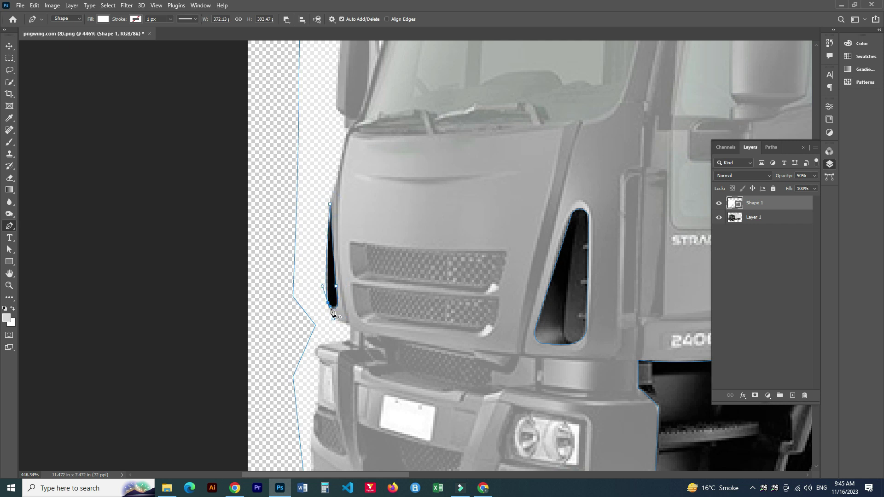
# Trace closed cut-outs around the upper and middle grille openings
pyautogui.click(366, 244)
pyautogui.moveTo(377, 274); pyautogui.dragTo(391, 280)
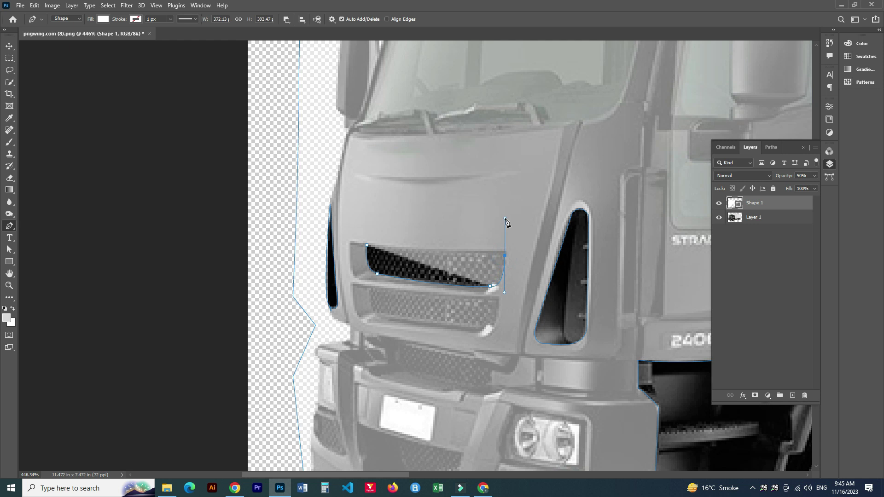
pyautogui.hotkey('ctrl', 'z')
pyautogui.moveTo(505, 228); pyautogui.dragTo(514, 233)
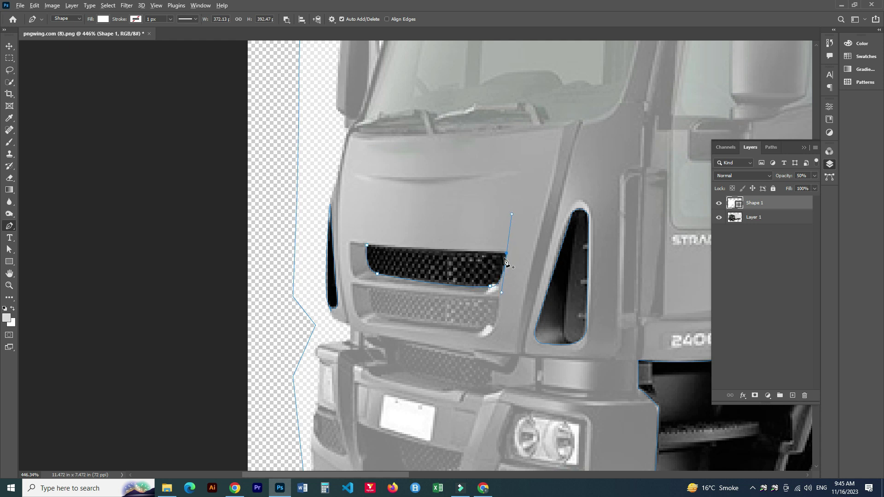
pyautogui.click(367, 249)
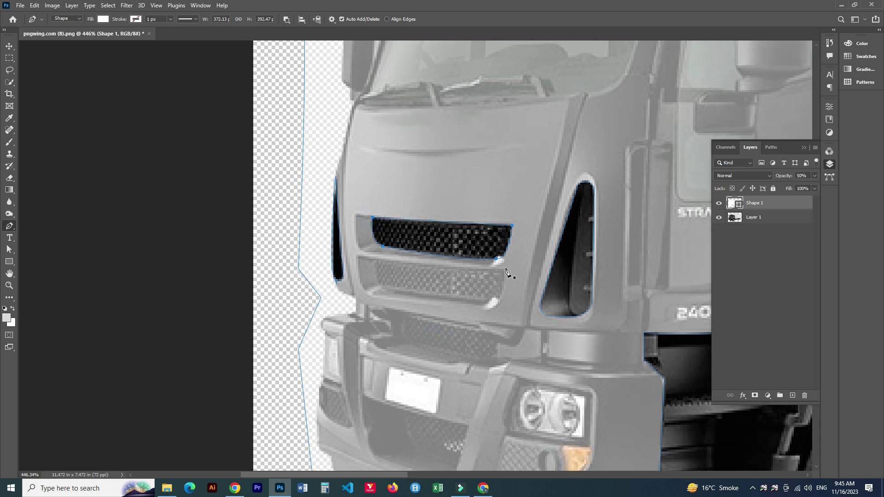
pyautogui.moveTo(377, 261); pyautogui.dragTo(309, 249)
pyautogui.moveTo(392, 291); pyautogui.dragTo(421, 301)
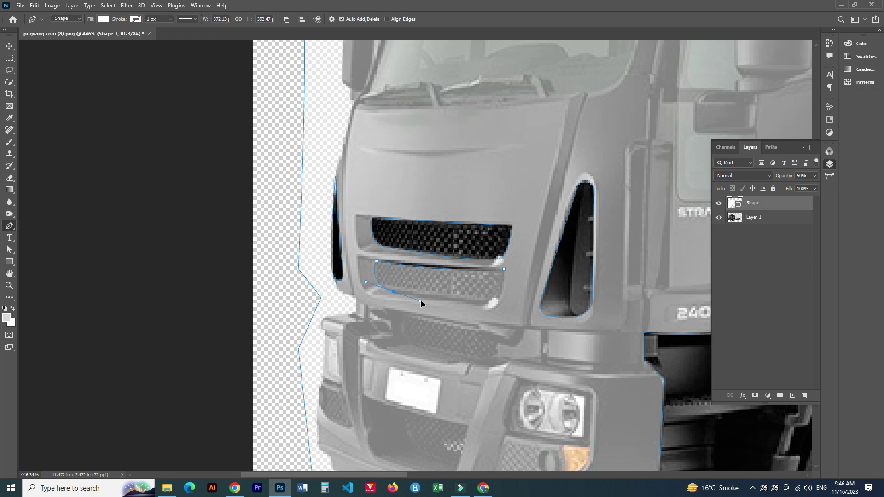
pyautogui.moveTo(497, 300); pyautogui.dragTo(518, 289)
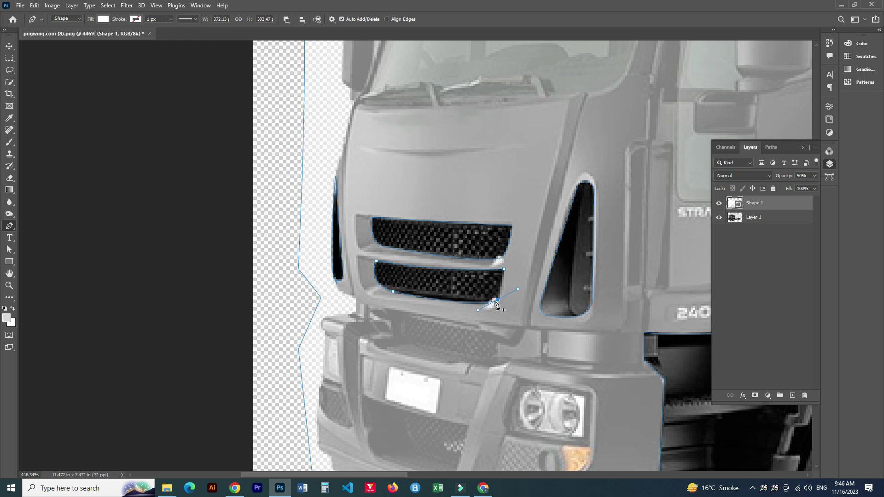
pyautogui.click(504, 269)
# Outline the lower grille slot as a closed cut-out, redoing misplaced anchors
pyautogui.scroll(-2, 501, 275)
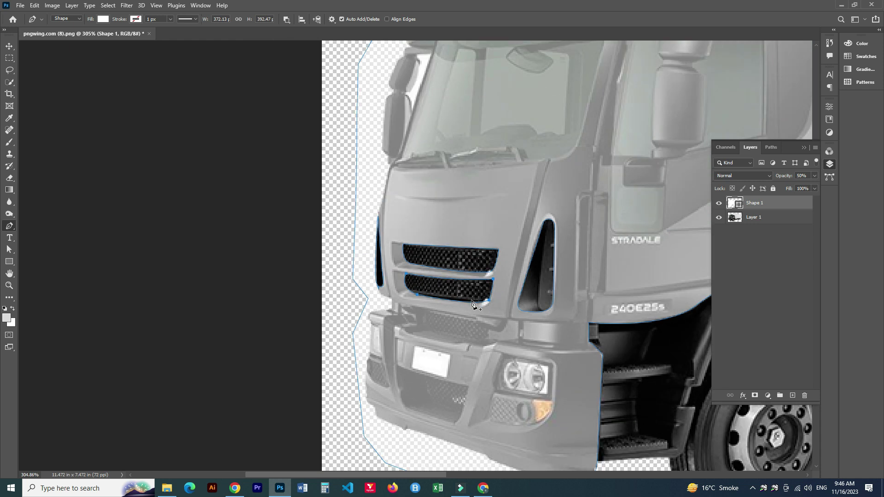
pyautogui.scroll(-3, 461, 313)
pyautogui.scroll(3, 450, 326)
pyautogui.scroll(2, 516, 318)
pyautogui.click(482, 267)
pyautogui.moveTo(573, 313); pyautogui.dragTo(597, 306)
pyautogui.click(572, 295)
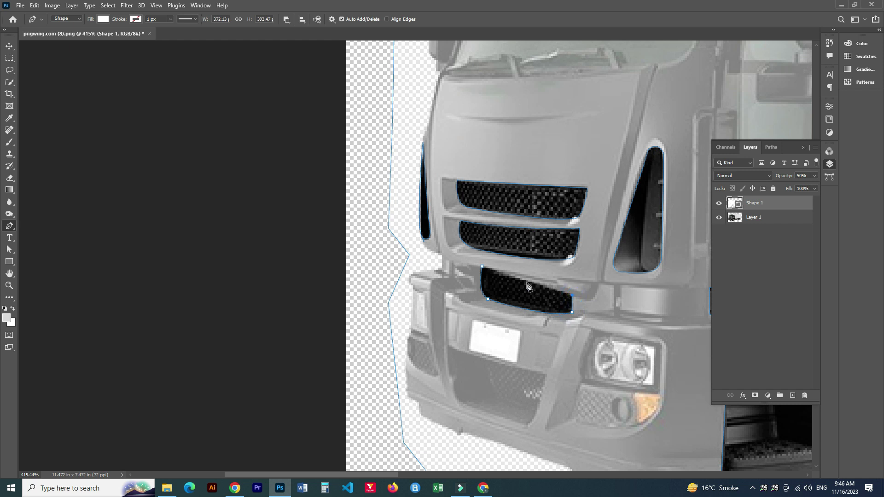
pyautogui.hotkey('ctrl', 'z')
pyautogui.hotkey('ctrl', 'z')
pyautogui.click(491, 274)
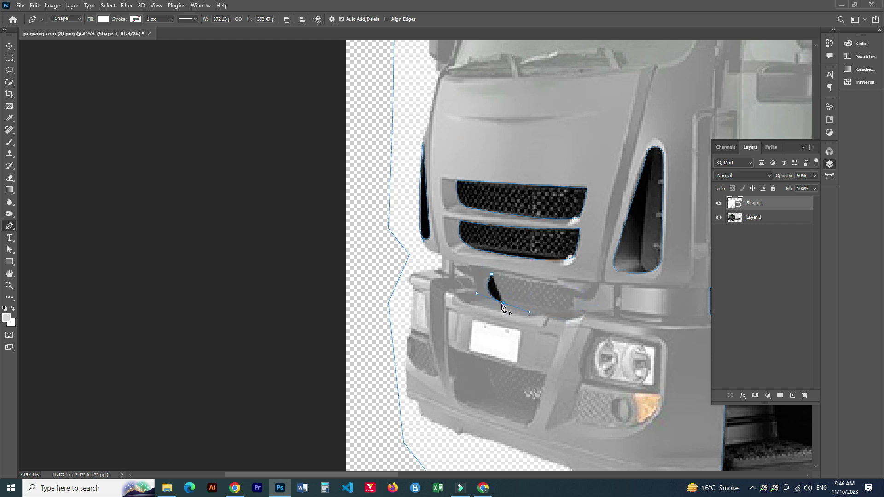
pyautogui.moveTo(572, 308); pyautogui.dragTo(584, 300)
pyautogui.click(572, 295)
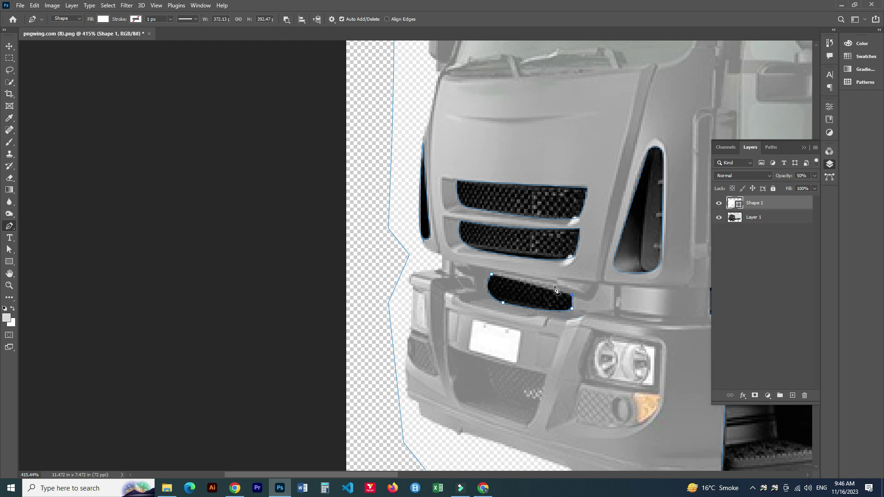
pyautogui.click(492, 274)
# Close a cut-out around the lower bumper opening
pyautogui.scroll(-2, 506, 343)
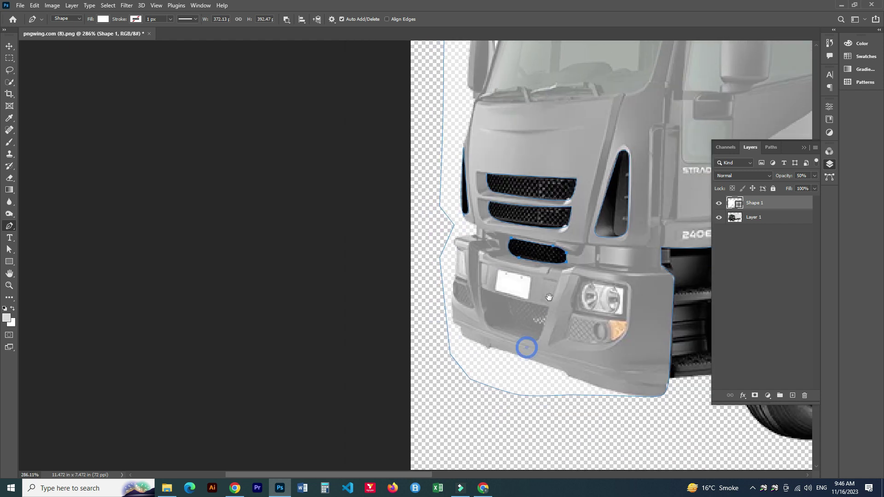
pyautogui.scroll(4, 515, 297)
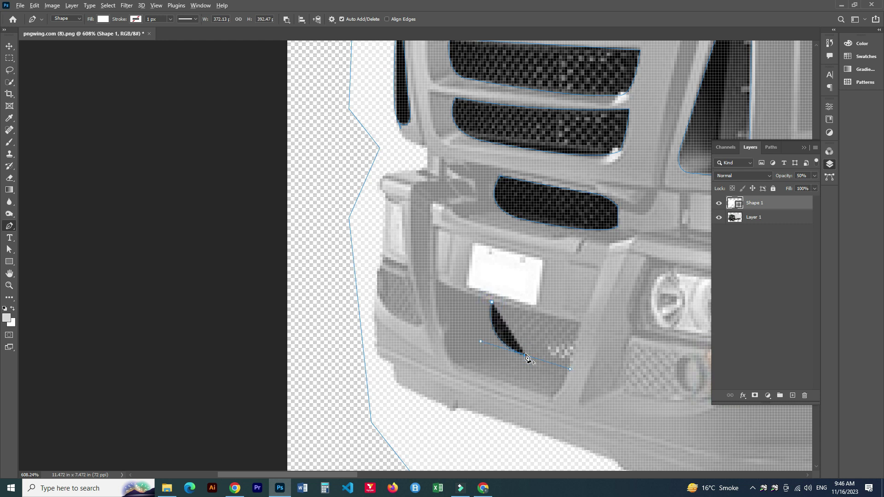
pyautogui.click(570, 362)
pyautogui.click(581, 325)
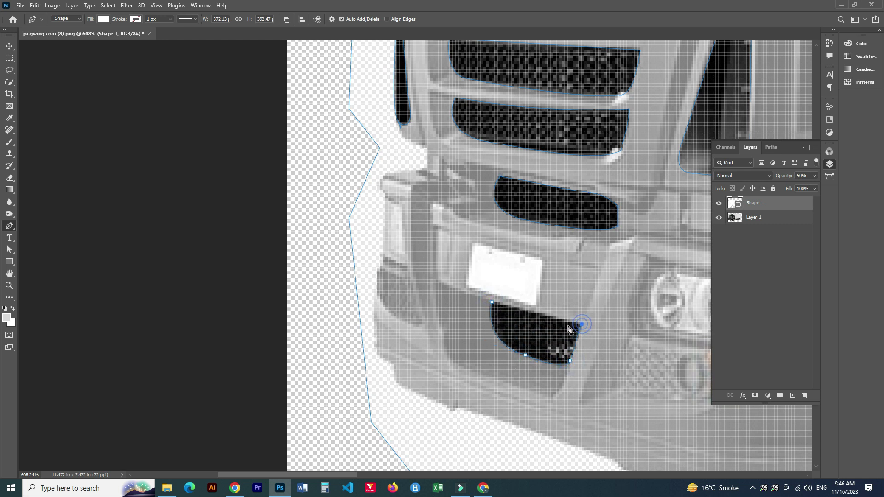
pyautogui.click(492, 306)
pyautogui.scroll(-3, 492, 306)
pyautogui.scroll(3, 552, 302)
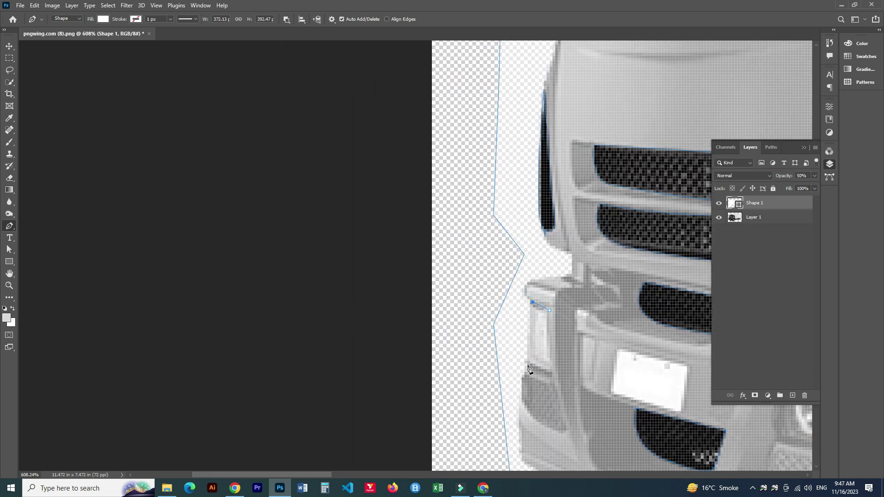
# Outline the left side lamp as a closed cut-out with a curved bottom
pyautogui.click(527, 363)
pyautogui.click(535, 419)
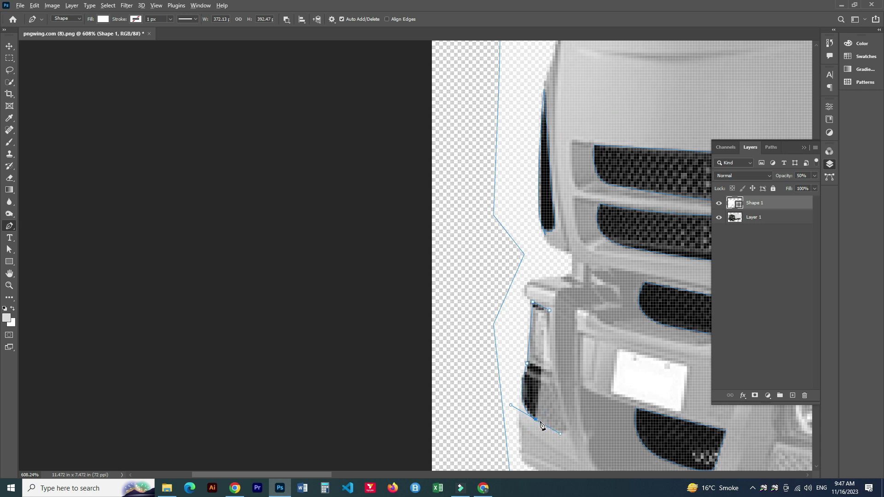
pyautogui.moveTo(566, 427); pyautogui.dragTo(569, 415)
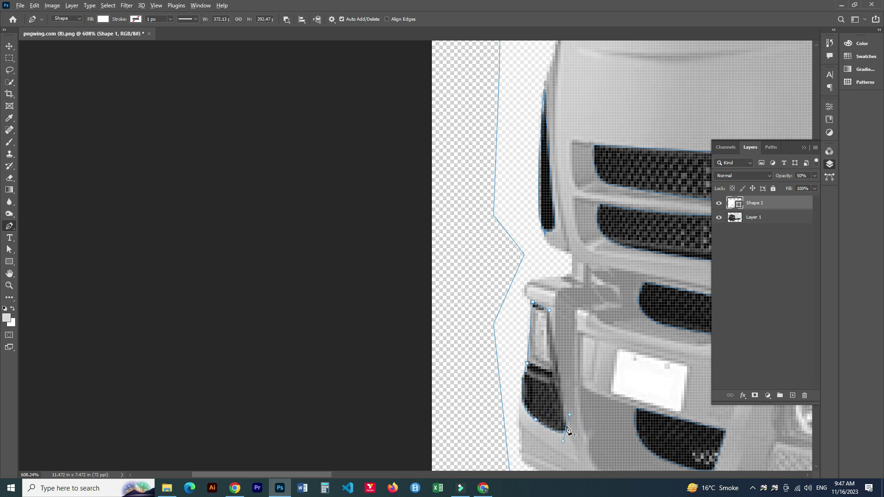
pyautogui.click(555, 364)
pyautogui.scroll(4, 527, 366)
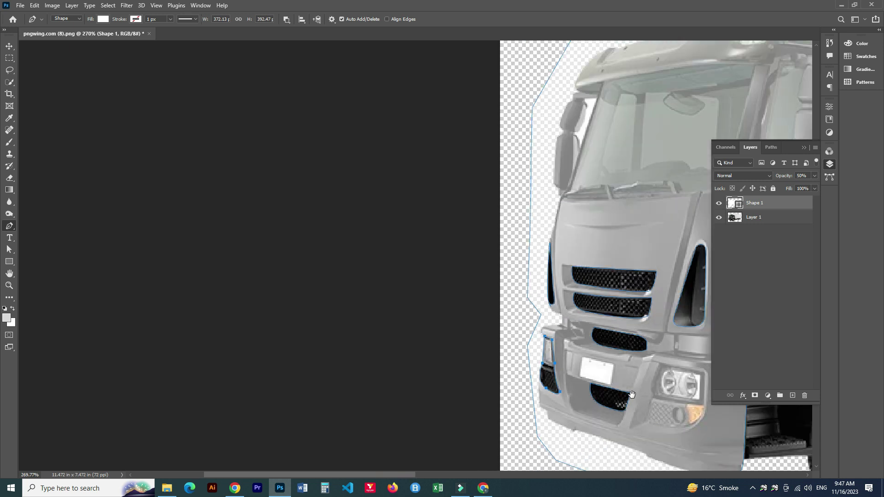
pyautogui.scroll(3, 527, 366)
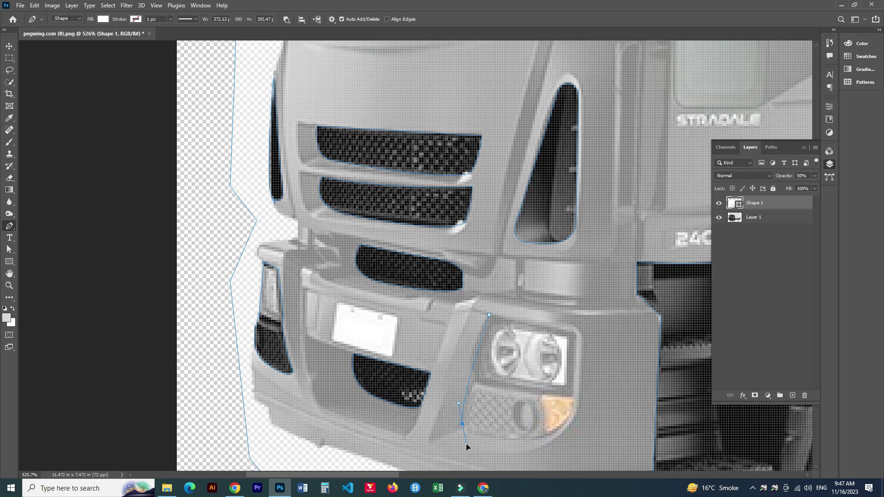
# Trace the right headlight housing as a closed cut-out
pyautogui.moveTo(467, 428); pyautogui.dragTo(475, 437)
pyautogui.moveTo(554, 430); pyautogui.dragTo(591, 411)
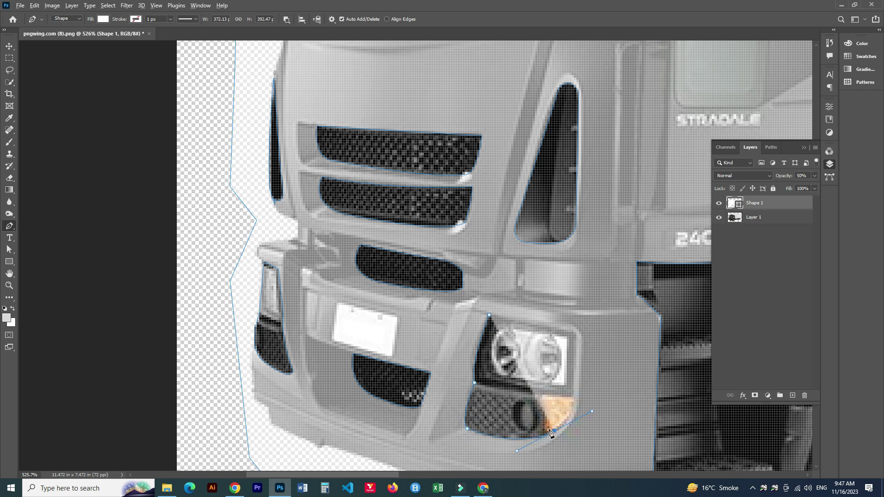
pyautogui.click(574, 398)
pyautogui.moveTo(555, 430)
pyautogui.mouseDown()
pyautogui.moveTo(583, 409)
pyautogui.moveTo(577, 364)
pyautogui.moveTo(558, 327)
pyautogui.mouseUp()
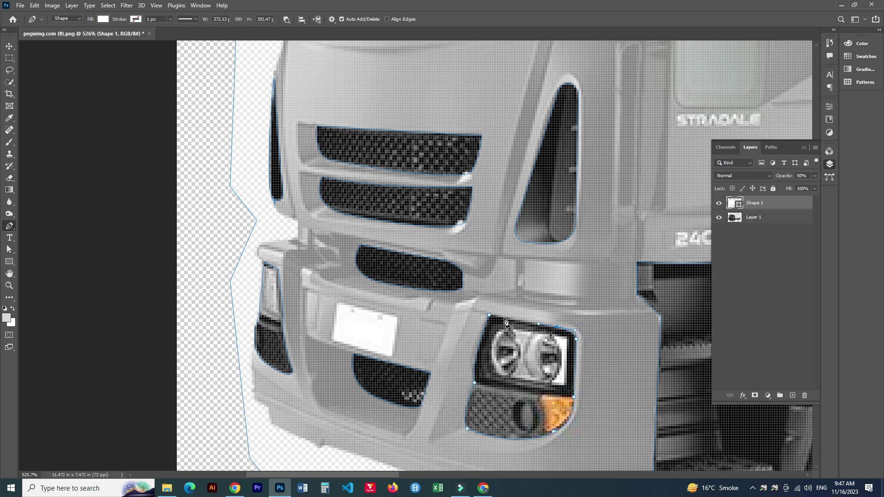
pyautogui.click(489, 315)
# Outline the licence plate as a closed four-corner cut-out
pyautogui.scroll(3, 467, 354)
pyautogui.scroll(1, 467, 354)
pyautogui.click(454, 314)
pyautogui.click(446, 377)
pyautogui.click(540, 403)
pyautogui.click(551, 342)
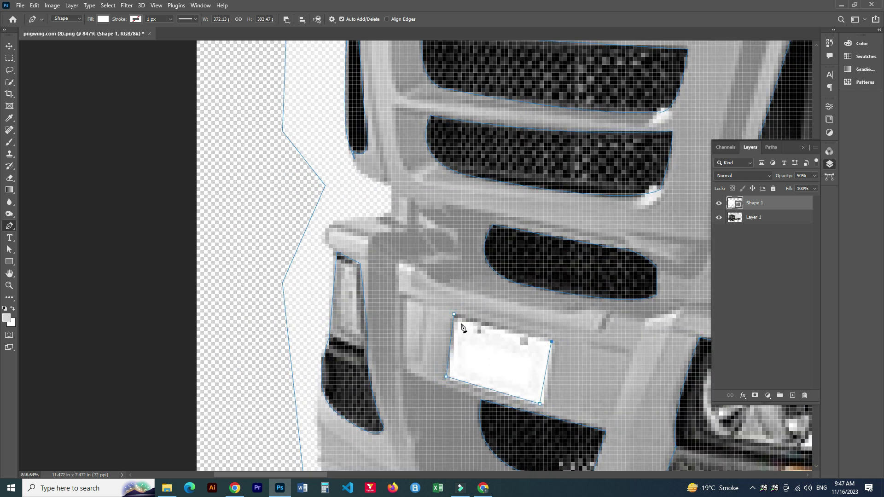
pyautogui.click(454, 316)
pyautogui.scroll(-5, 454, 317)
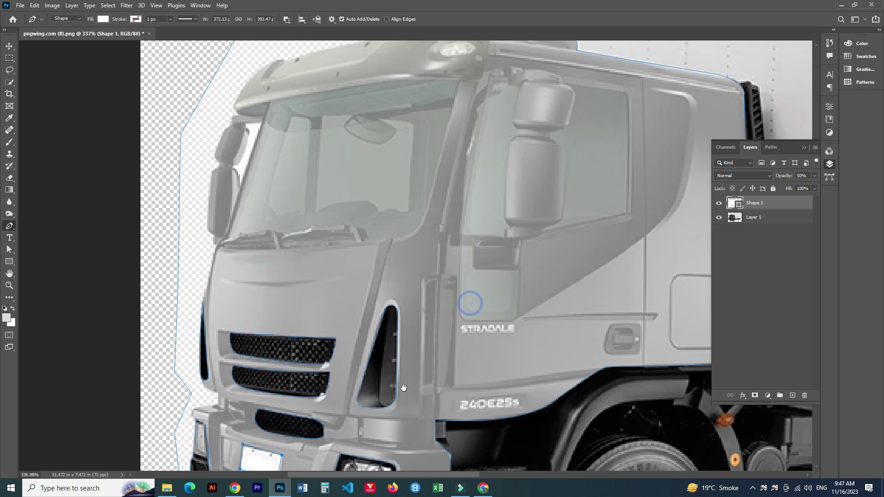
# Zoom in on the cab door and trace a closed, rounded outline around the door handle
pyautogui.moveTo(403, 388); pyautogui.dragTo(322, 426)
pyautogui.scroll(5, 389, 379)
pyautogui.click(391, 339)
pyautogui.moveTo(392, 424); pyautogui.dragTo(414, 426)
pyautogui.moveTo(469, 412); pyautogui.dragTo(476, 396)
pyautogui.click(469, 343)
pyautogui.click(393, 340)
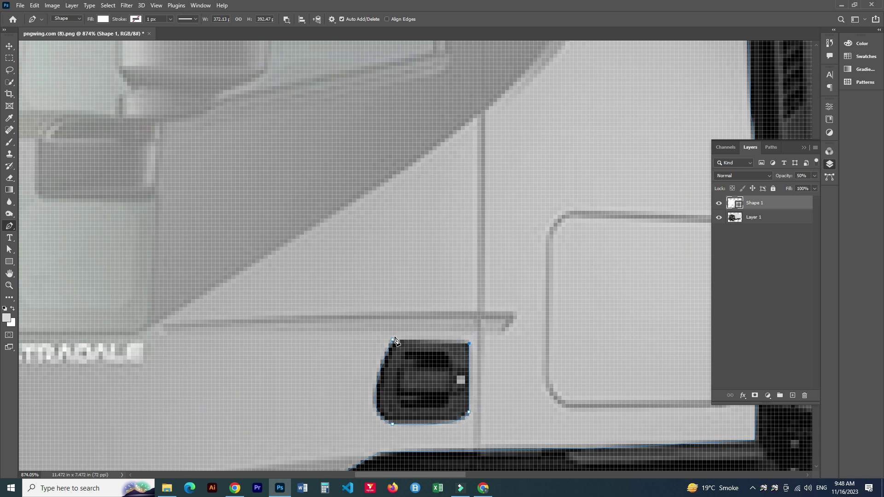
# Trace the thin trim strip above the door handle out to its right end
pyautogui.click(168, 331)
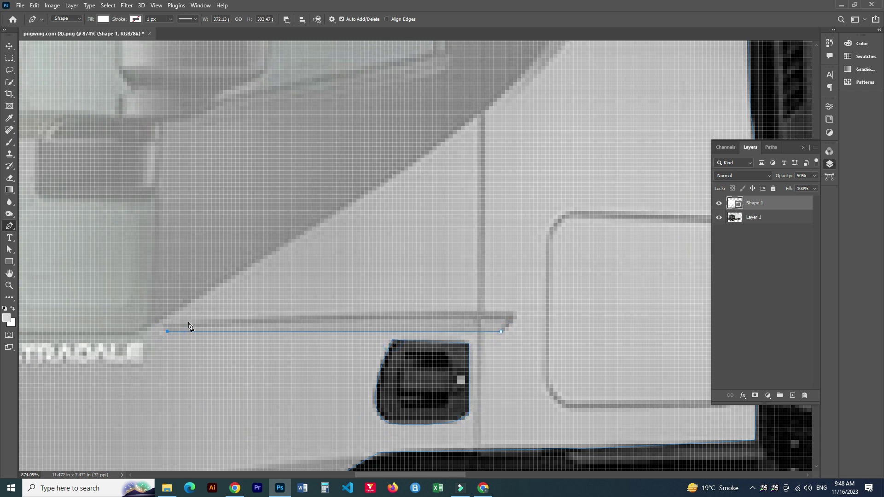
pyautogui.click(191, 323)
pyautogui.click(465, 313)
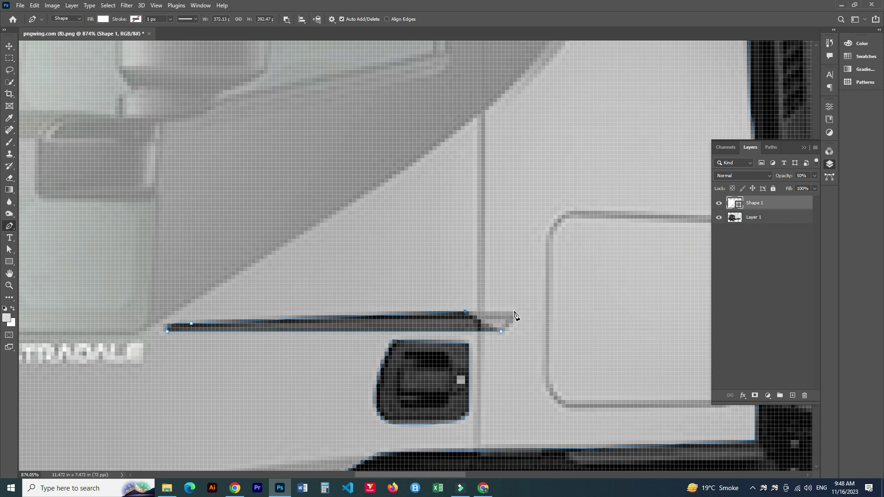
pyautogui.moveTo(513, 311); pyautogui.dragTo(518, 314)
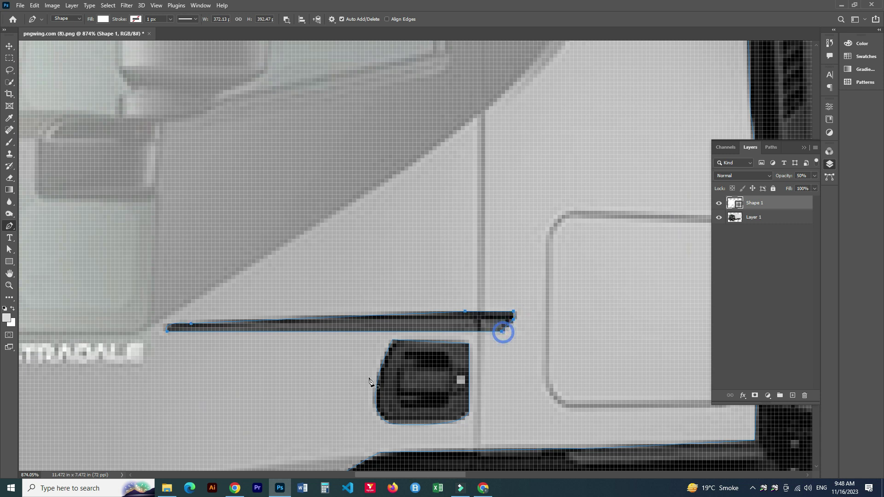
pyautogui.scroll(-5, 503, 329)
pyautogui.scroll(2, 206, 380)
# Outline the dark pillar behind the door and curve up the door's rear edge toward the roof
pyautogui.moveTo(348, 412); pyautogui.dragTo(340, 429)
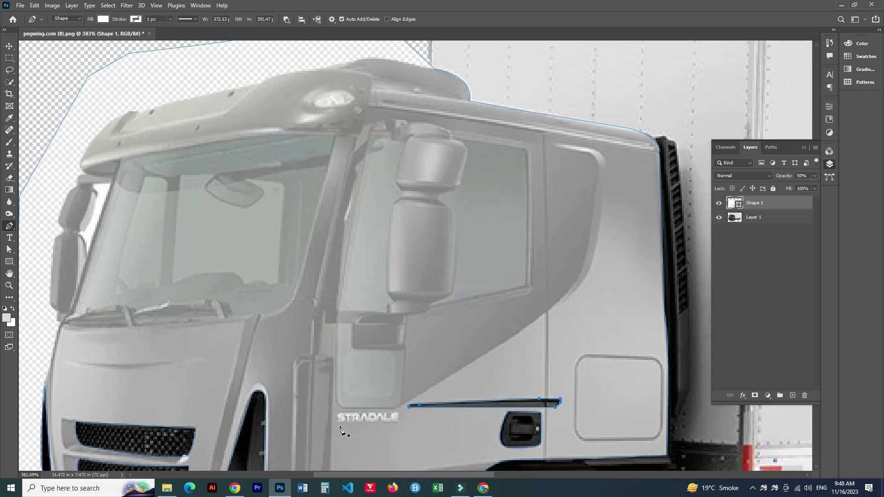
pyautogui.click(351, 409)
pyautogui.click(396, 407)
pyautogui.click(471, 363)
pyautogui.moveTo(469, 366); pyautogui.dragTo(325, 455)
pyautogui.moveTo(423, 397); pyautogui.dragTo(454, 327)
pyautogui.keyDown('alt'); pyautogui.click(438, 362); pyautogui.keyUp('alt')
pyautogui.click(458, 282)
pyautogui.moveTo(453, 236); pyautogui.dragTo(433, 236)
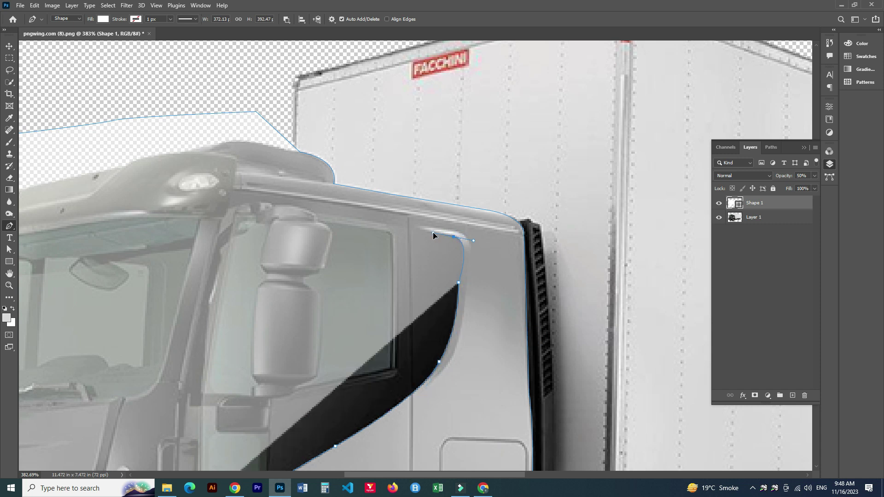
pyautogui.click(417, 227)
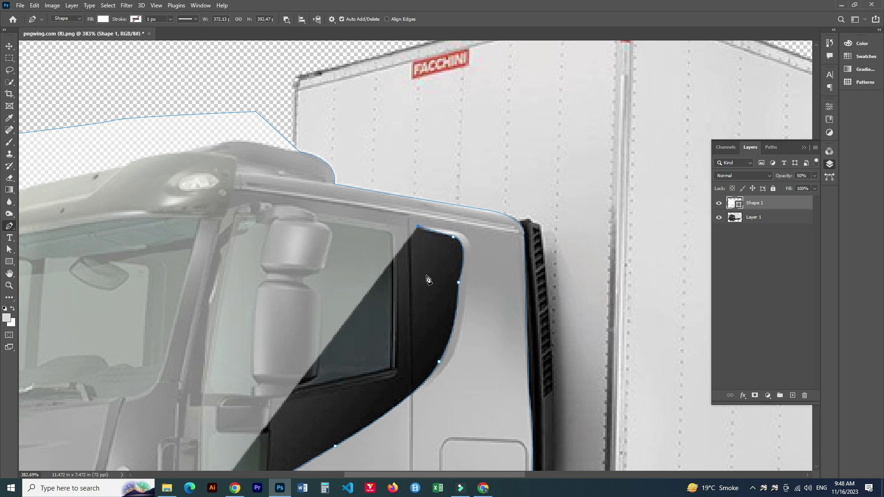
# Undo the last anchors and re-trace the door edge up to the window's corner
pyautogui.scroll(-3, 427, 275)
pyautogui.hotkey('ctrl', 'z')
pyautogui.hotkey('ctrl', 'z')
pyautogui.hotkey('ctrl', 'z')
pyautogui.hotkey('ctrl', 'z')
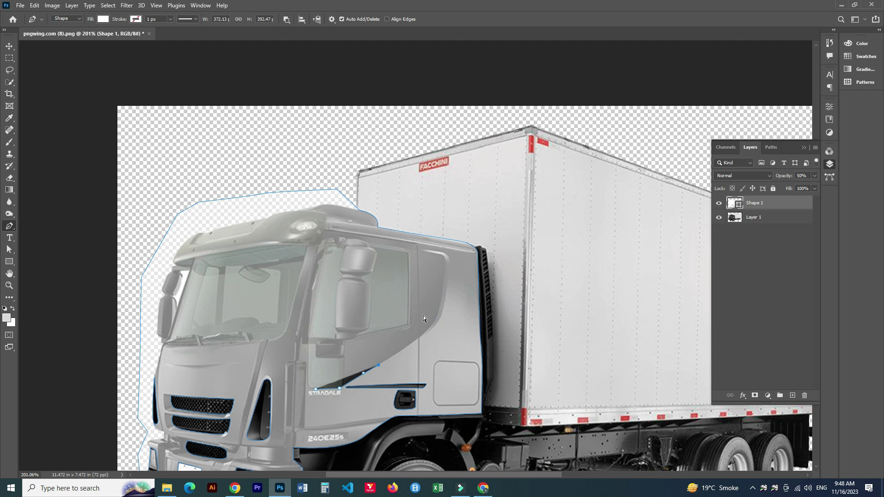
pyautogui.click(418, 339)
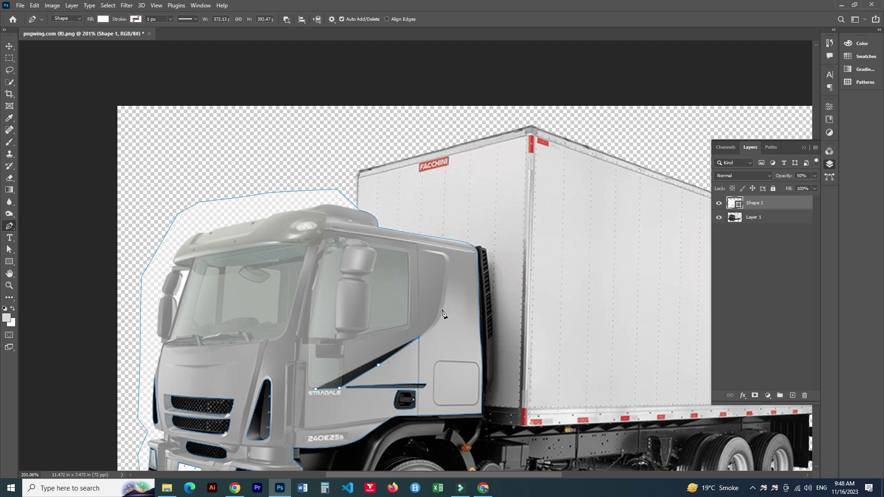
pyautogui.scroll(5, 442, 313)
pyautogui.moveTo(422, 291); pyautogui.dragTo(425, 254)
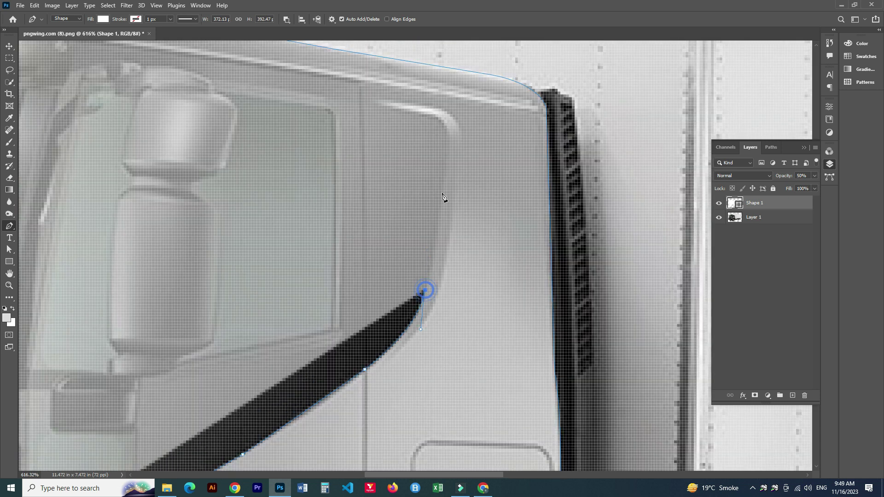
pyautogui.click(447, 143)
pyautogui.moveTo(415, 115); pyautogui.dragTo(379, 118)
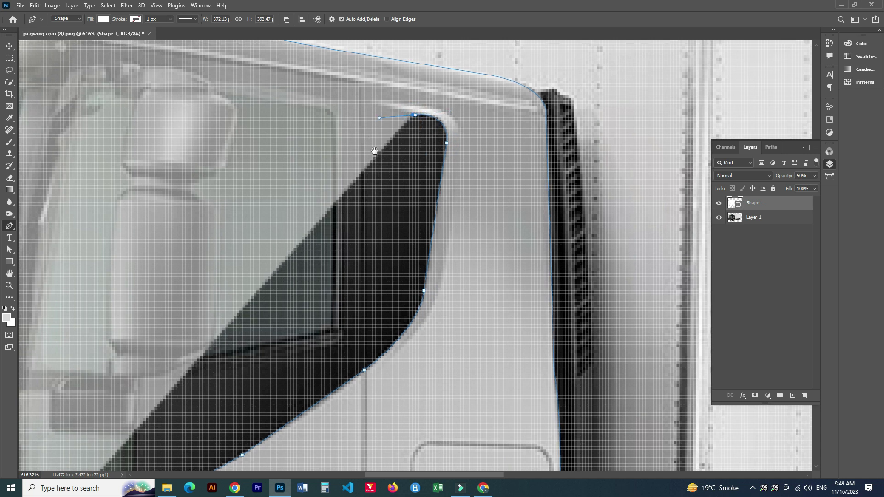
# Add anchors along the top edge of the side window
pyautogui.moveTo(375, 151); pyautogui.dragTo(429, 214)
pyautogui.click(421, 163)
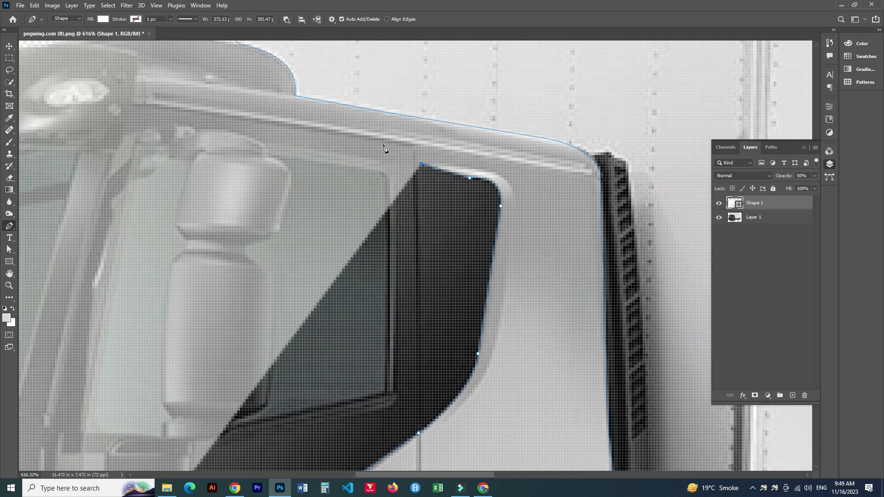
pyautogui.click(414, 146)
pyautogui.click(214, 112)
pyautogui.scroll(-5, 290, 229)
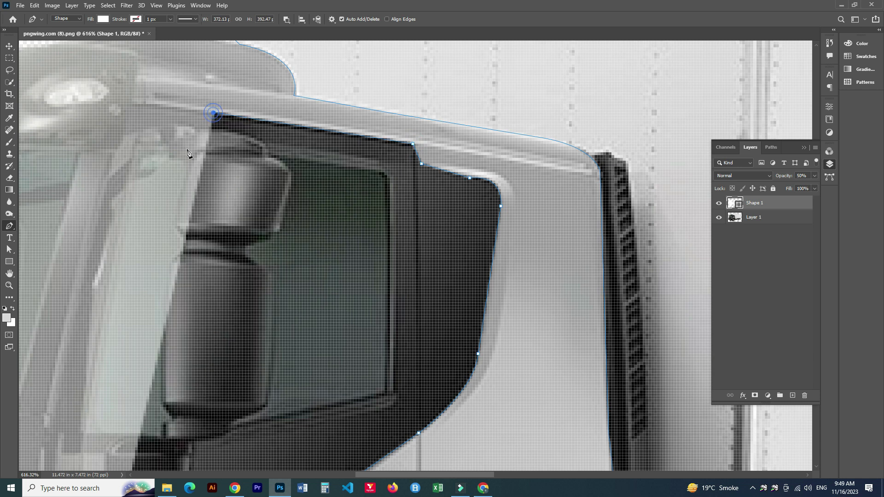
pyautogui.moveTo(290, 230); pyautogui.dragTo(296, 230)
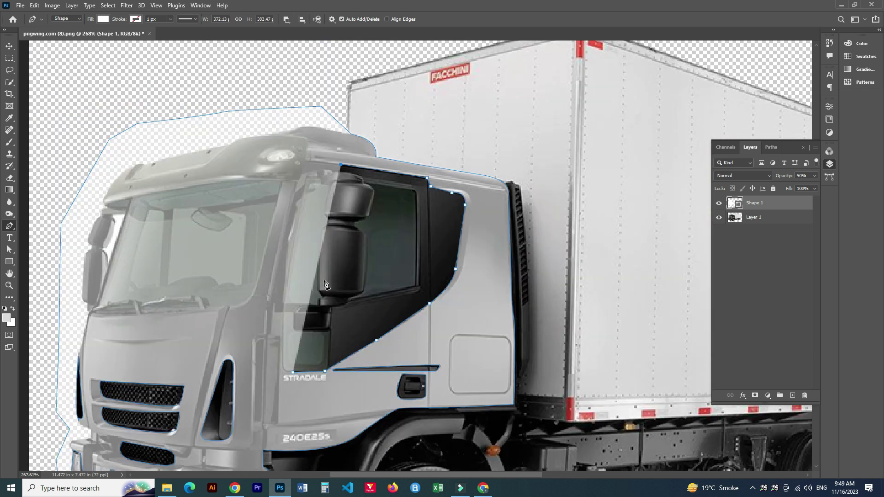
# Carry the outline from the window's top-left corner down the door's front edge
pyautogui.click(310, 161)
pyautogui.moveTo(282, 300); pyautogui.dragTo(289, 363)
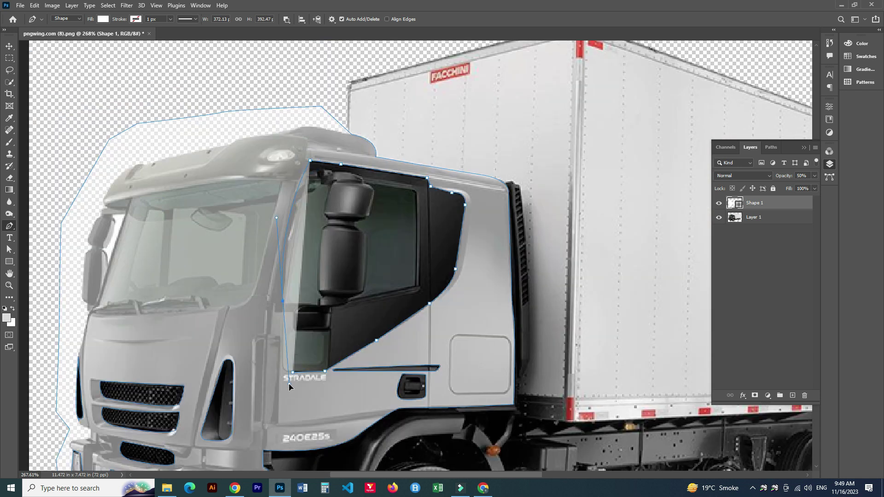
pyautogui.click(283, 300)
pyautogui.click(281, 362)
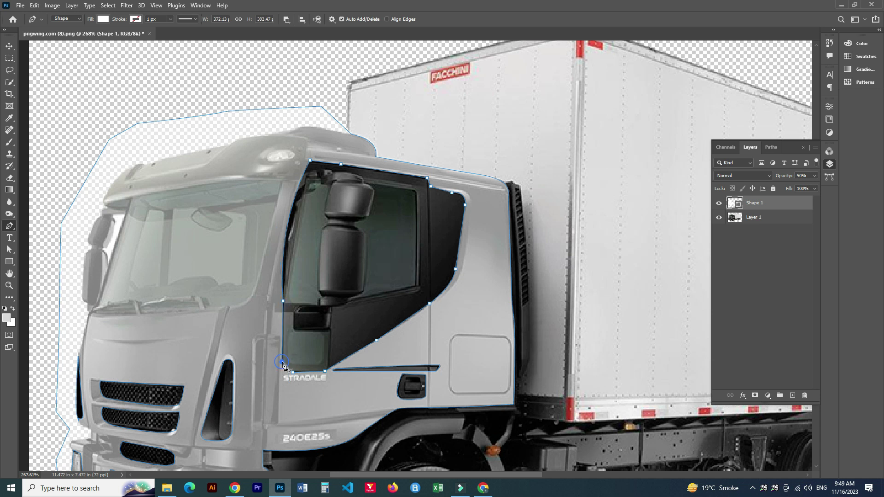
pyautogui.scroll(2, 327, 223)
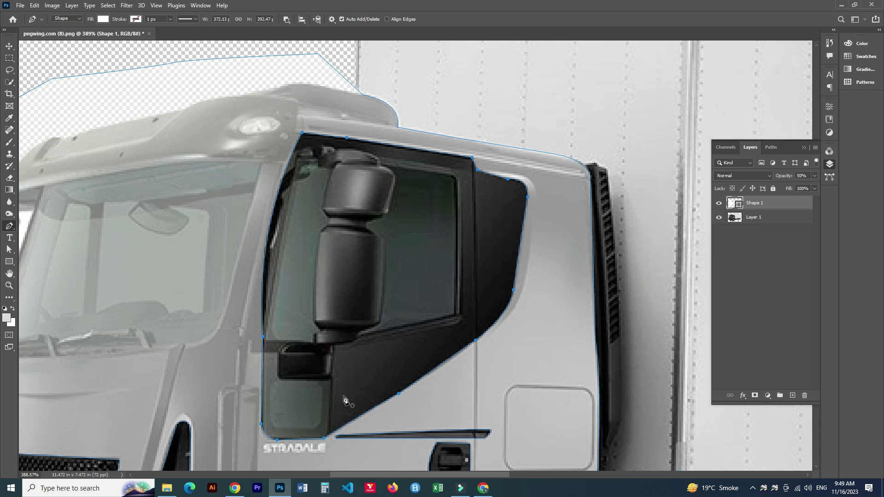
# Delete the recent anchors and re-trace the window's bottom corner and diagonal edge
pyautogui.press('BackSpace')
pyautogui.press('BackSpace')
pyautogui.press('BackSpace')
pyautogui.press('BackSpace')
pyautogui.press('BackSpace')
pyautogui.press('BackSpace')
pyautogui.press('BackSpace')
pyautogui.press('BackSpace')
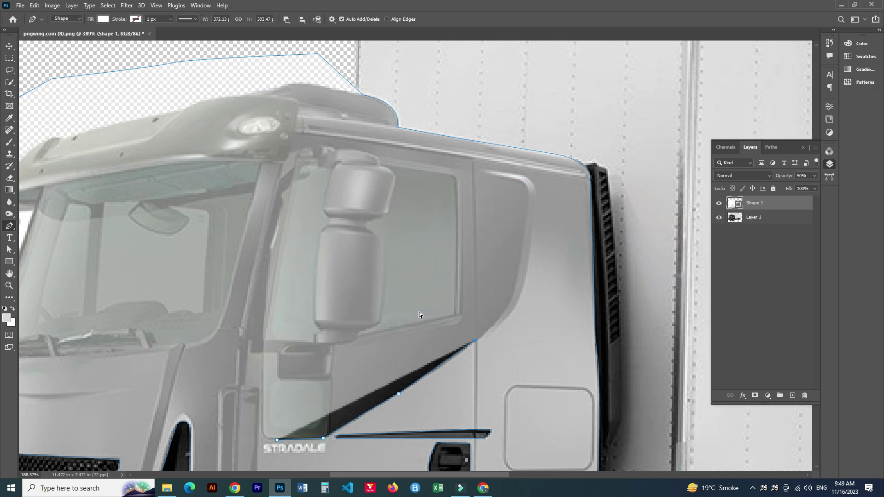
pyautogui.press('BackSpace')
pyautogui.press('BackSpace')
pyautogui.press('BackSpace')
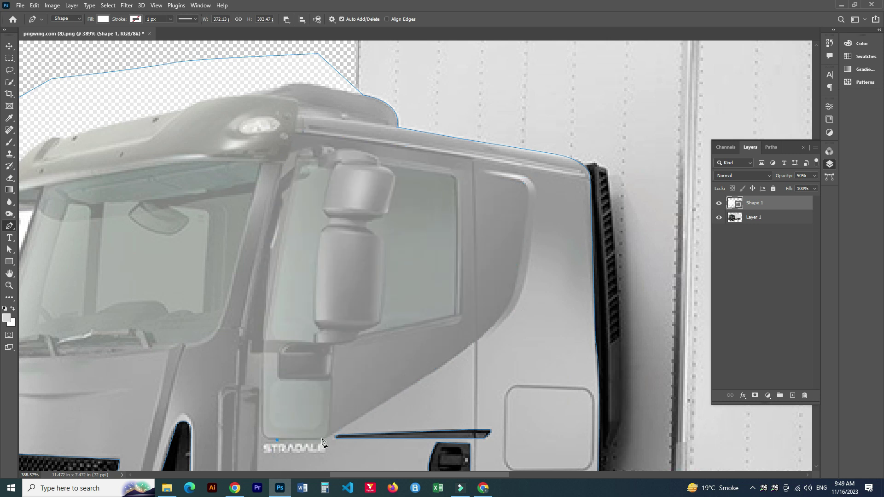
pyautogui.click(333, 362)
pyautogui.press('BackSpace')
pyautogui.click(328, 414)
pyautogui.click(334, 345)
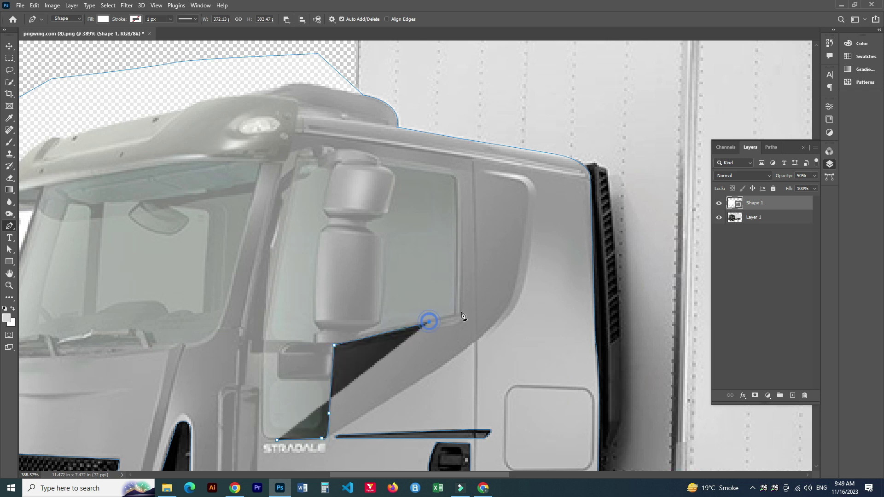
pyautogui.click(428, 323)
pyautogui.click(455, 315)
# Trace the window top across the mirror, down the front edge, and close the outline
pyautogui.click(456, 183)
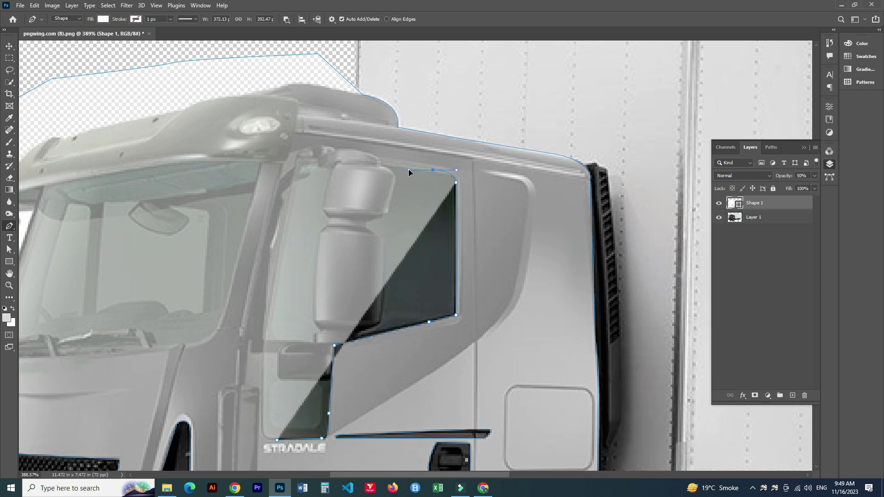
pyautogui.click(383, 165)
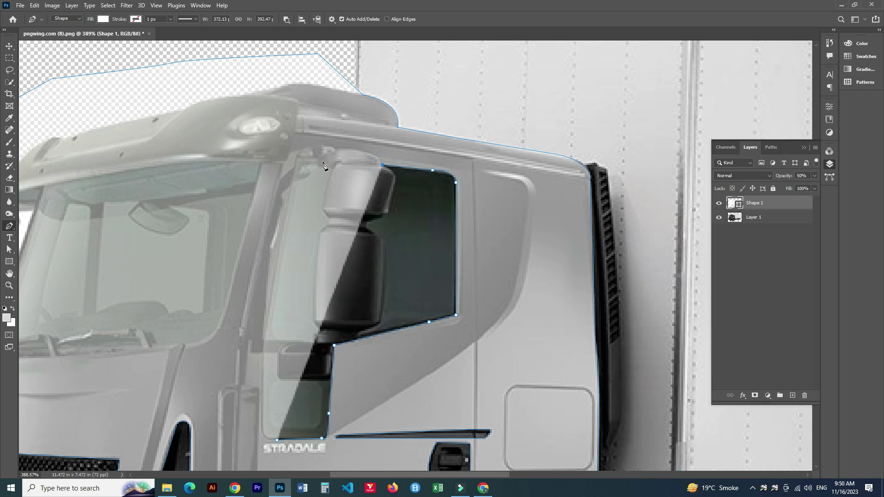
pyautogui.click(323, 161)
pyautogui.moveTo(263, 340); pyautogui.dragTo(269, 439)
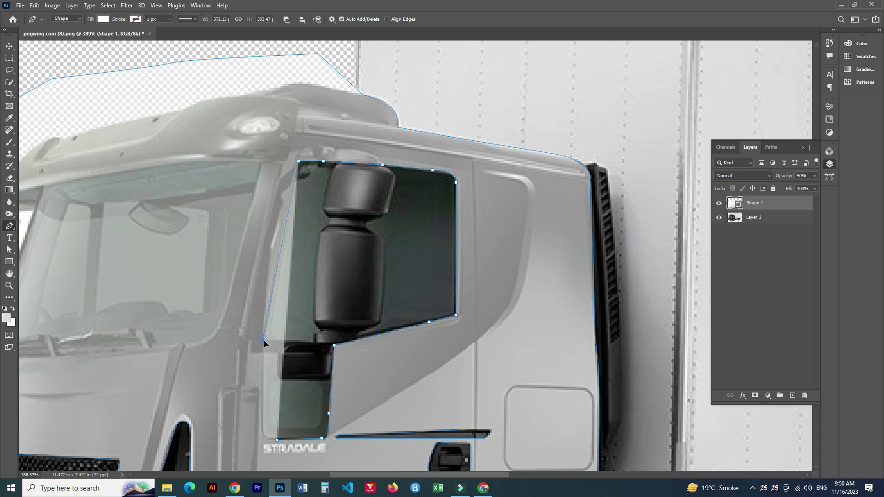
pyautogui.keyDown('alt'); pyautogui.click(263, 341); pyautogui.keyUp('alt')
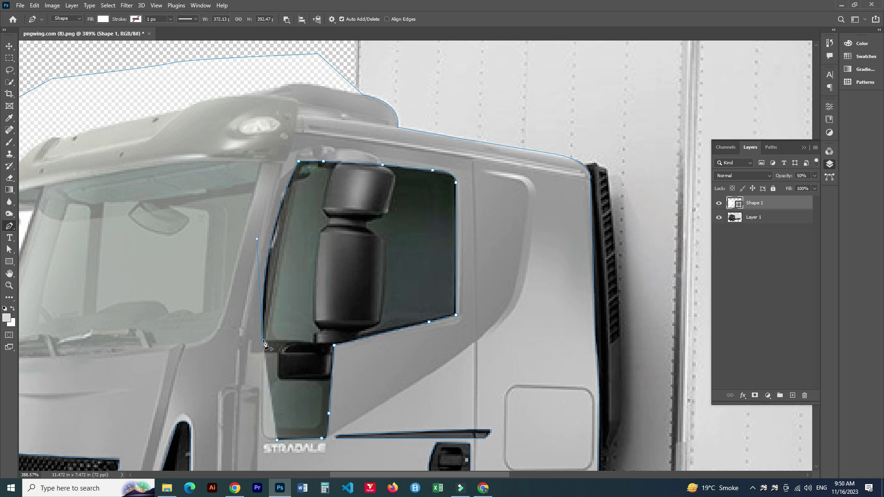
pyautogui.click(261, 415)
pyautogui.click(277, 438)
# Start the windshield cut-out at its lower-right corner and trace along its top edge
pyautogui.scroll(-3, 277, 442)
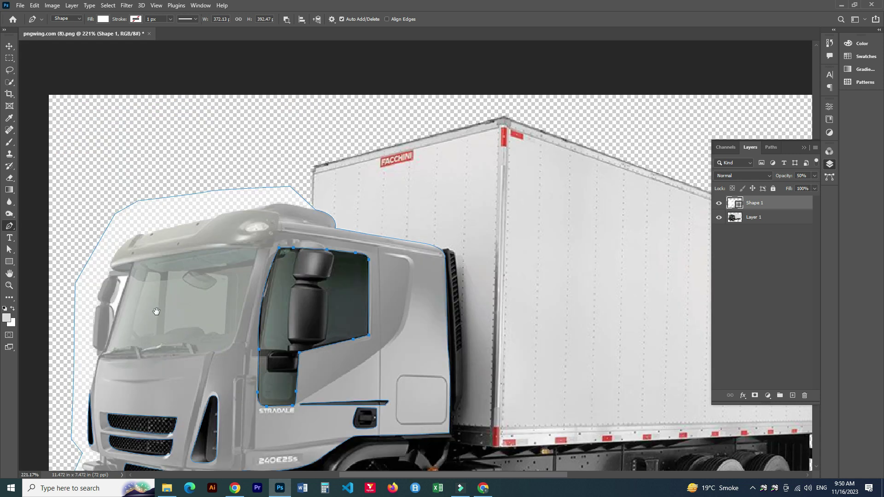
pyautogui.scroll(3, 367, 357)
pyautogui.scroll(2, 418, 392)
pyautogui.moveTo(501, 358); pyautogui.dragTo(515, 317)
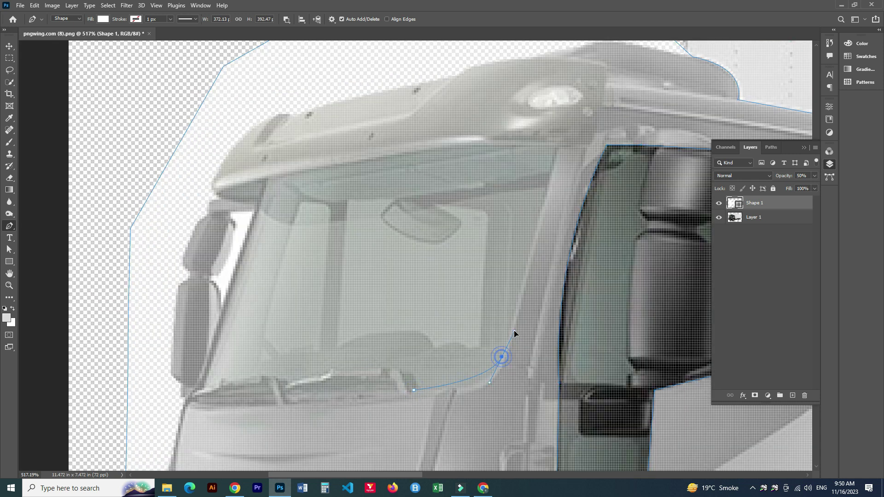
pyautogui.moveTo(511, 354); pyautogui.dragTo(492, 445)
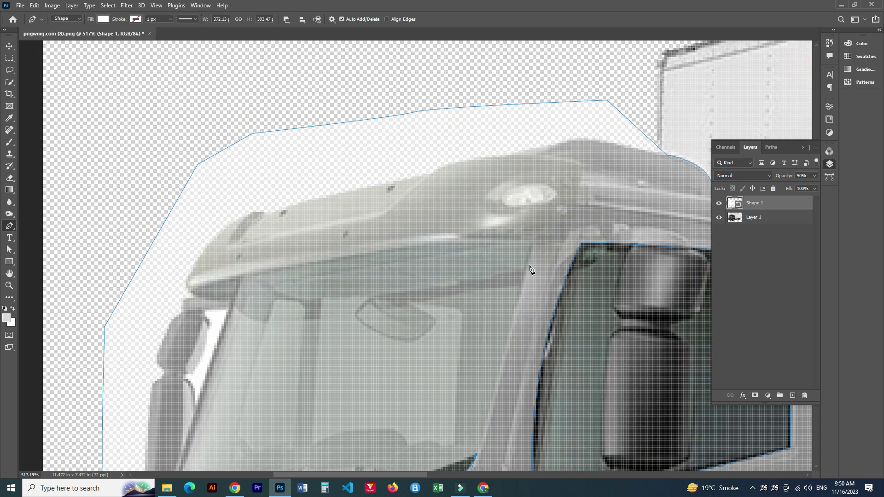
pyautogui.click(530, 245)
pyautogui.click(467, 241)
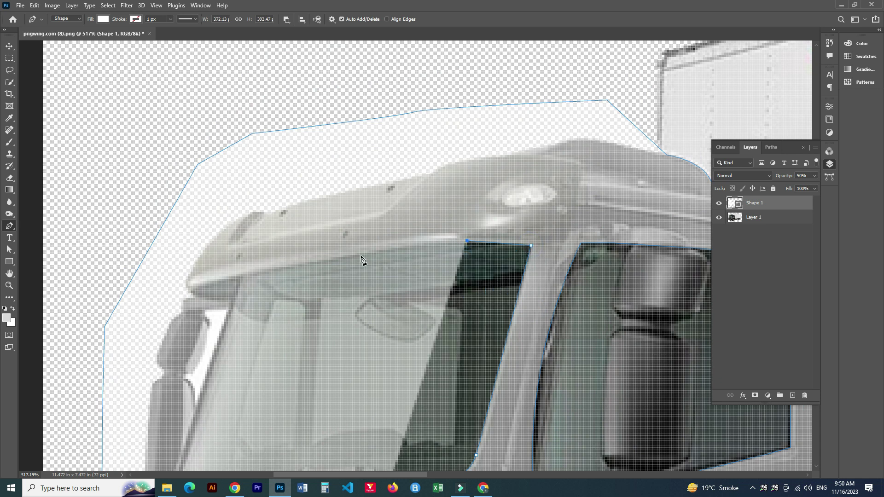
pyautogui.click(414, 246)
pyautogui.click(362, 257)
# Reach the windshield's top-left corner and curve the outline down its left pillar
pyautogui.moveTo(286, 289); pyautogui.dragTo(398, 297)
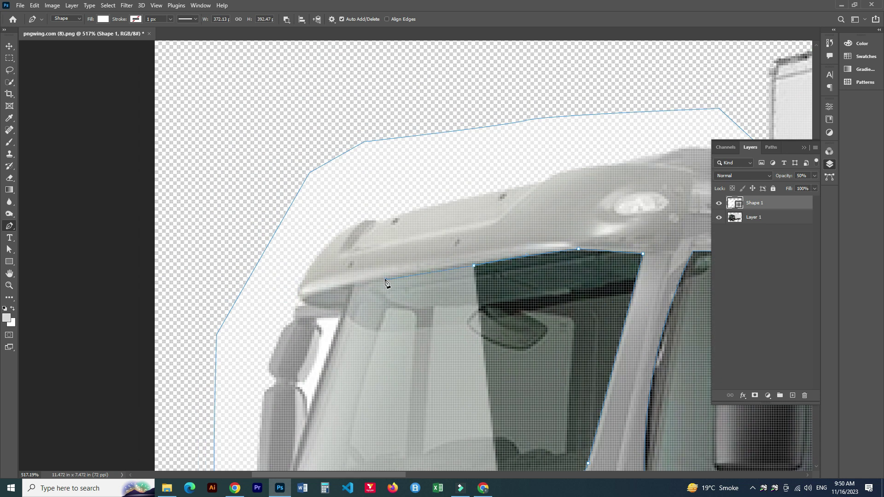
pyautogui.click(385, 280)
pyautogui.click(353, 287)
pyautogui.moveTo(341, 410); pyautogui.dragTo(358, 316)
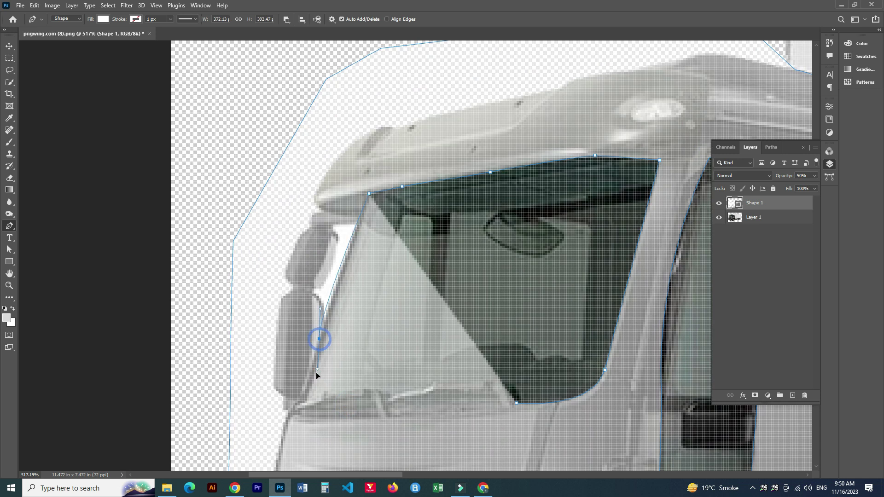
pyautogui.moveTo(324, 349); pyautogui.dragTo(315, 418)
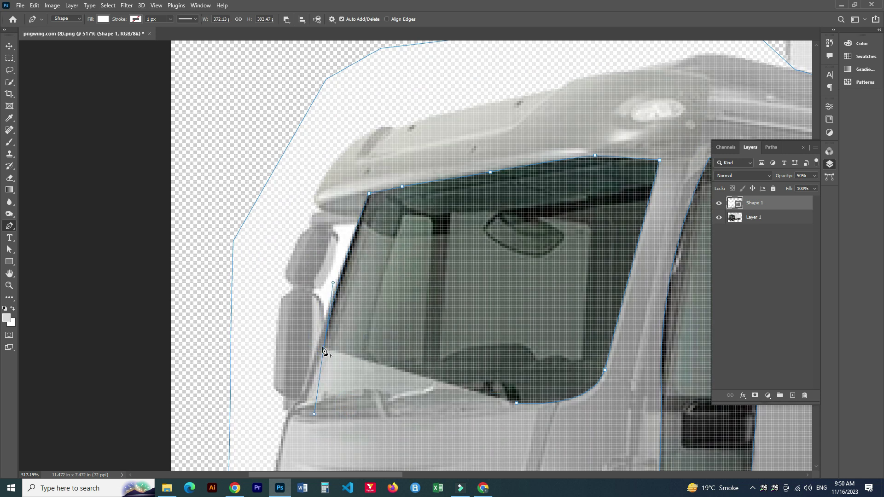
pyautogui.hotkey('ctrl', 'z')
pyautogui.moveTo(316, 348); pyautogui.dragTo(317, 364)
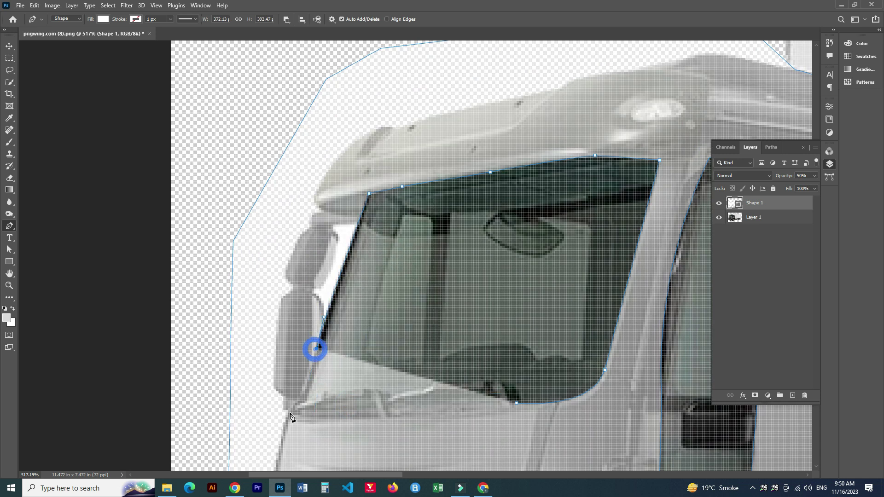
# Trace the windshield's bottom edge along the wiper line back to the lower-right corner
pyautogui.click(298, 403)
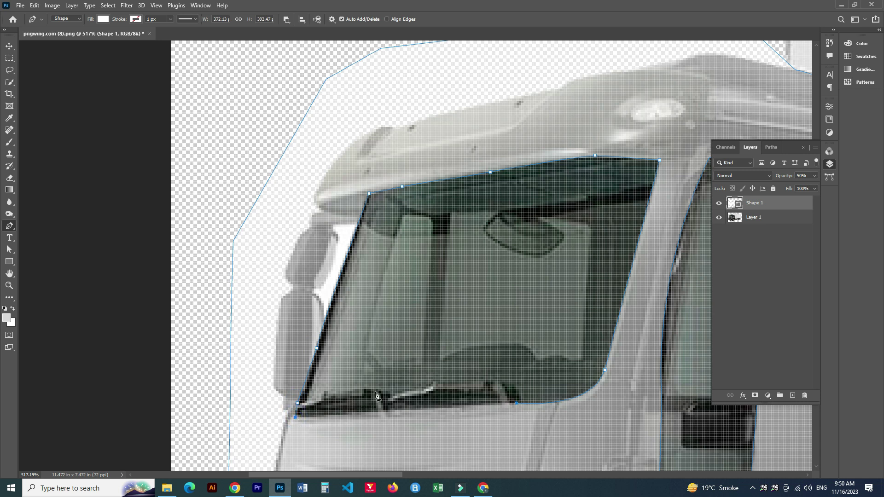
pyautogui.hotkey('ctrl', 'z')
pyautogui.moveTo(345, 404)
pyautogui.mouseDown()
pyautogui.moveTo(344, 391)
pyautogui.moveTo(364, 391)
pyautogui.mouseUp()
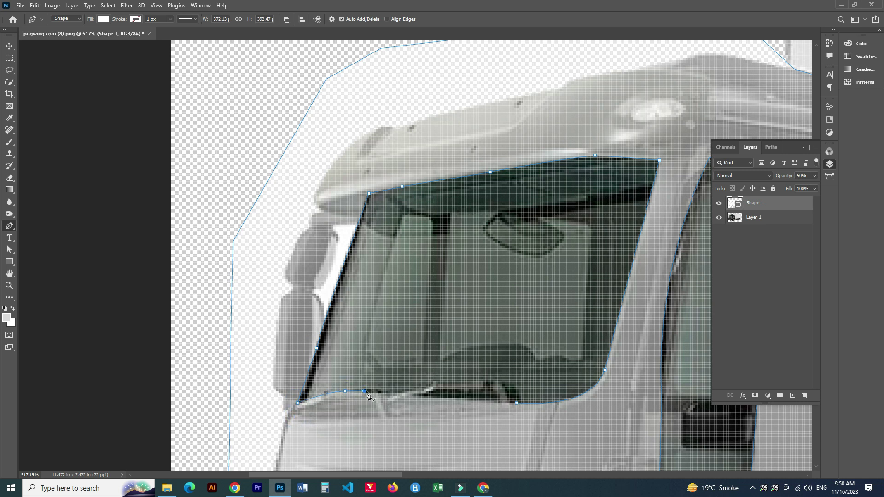
pyautogui.moveTo(436, 384); pyautogui.dragTo(448, 376)
pyautogui.moveTo(506, 389)
pyautogui.mouseDown()
pyautogui.moveTo(518, 404)
pyautogui.moveTo(508, 396)
pyautogui.mouseUp()
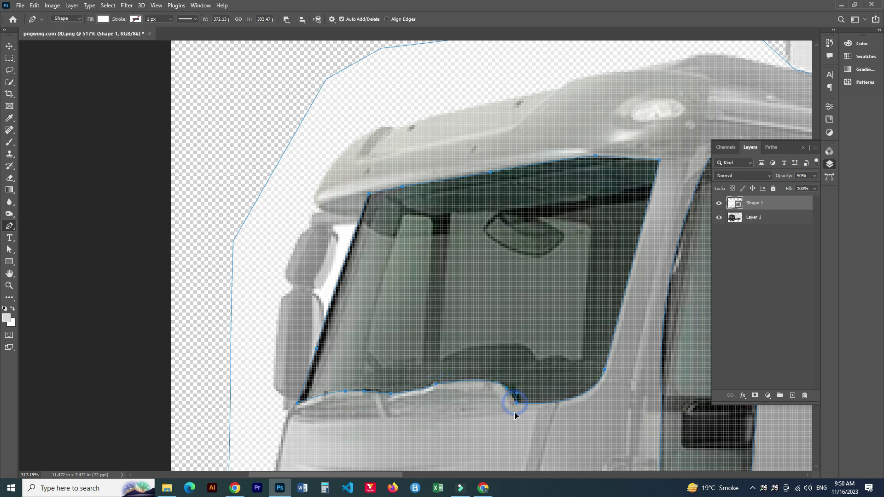
pyautogui.scroll(-4, 527, 400)
pyautogui.scroll(-2, 460, 377)
# Trace a closed outline around the small roof light on the cab roof
pyautogui.moveTo(449, 372); pyautogui.dragTo(312, 337)
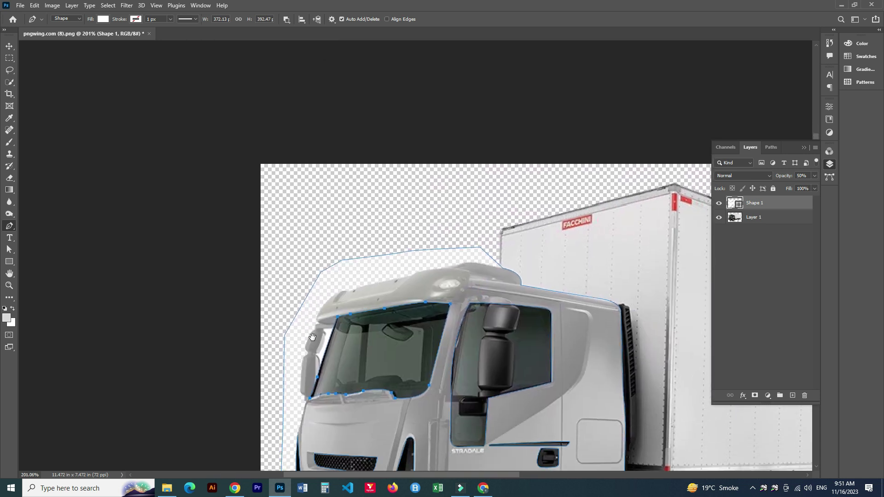
pyautogui.scroll(5, 435, 340)
pyautogui.moveTo(443, 332)
pyautogui.mouseDown()
pyautogui.moveTo(485, 330)
pyautogui.moveTo(474, 293)
pyautogui.mouseUp()
pyautogui.click(482, 328)
pyautogui.click(444, 309)
pyautogui.scroll(-5, 413, 351)
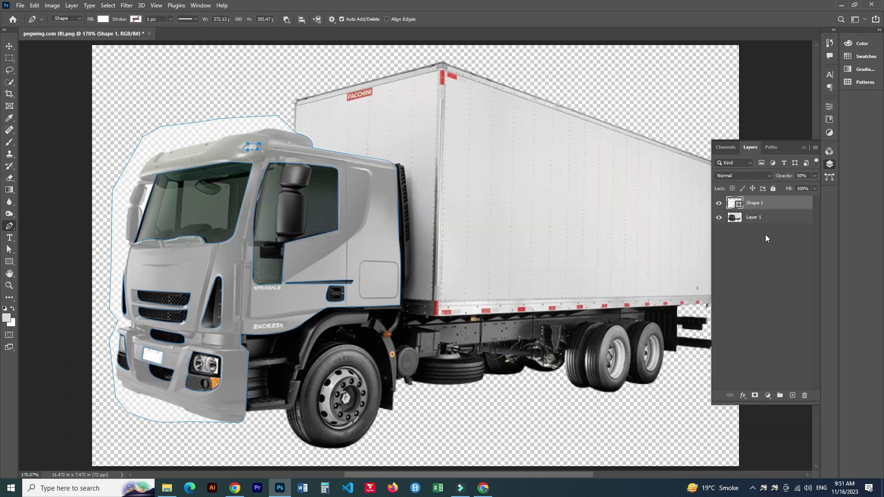
# On Shape 1, switch the path operation to Intersect, then to Combine Shapes
pyautogui.click(783, 202)
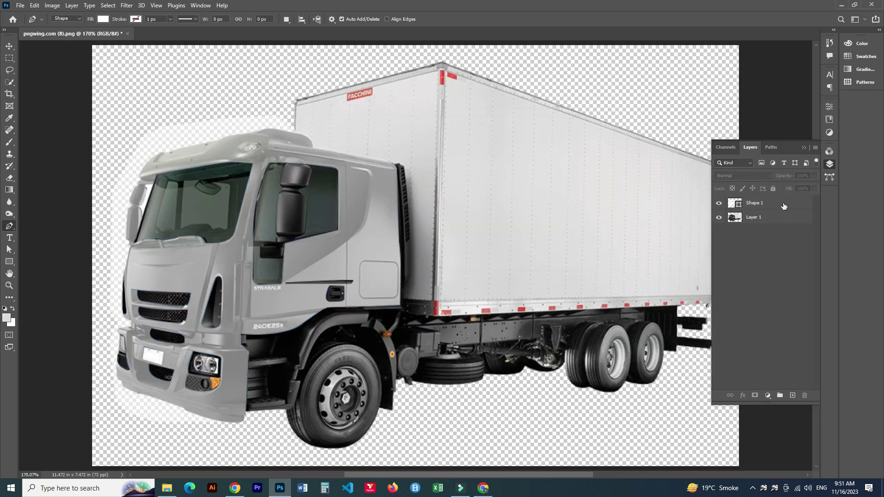
pyautogui.click(287, 19)
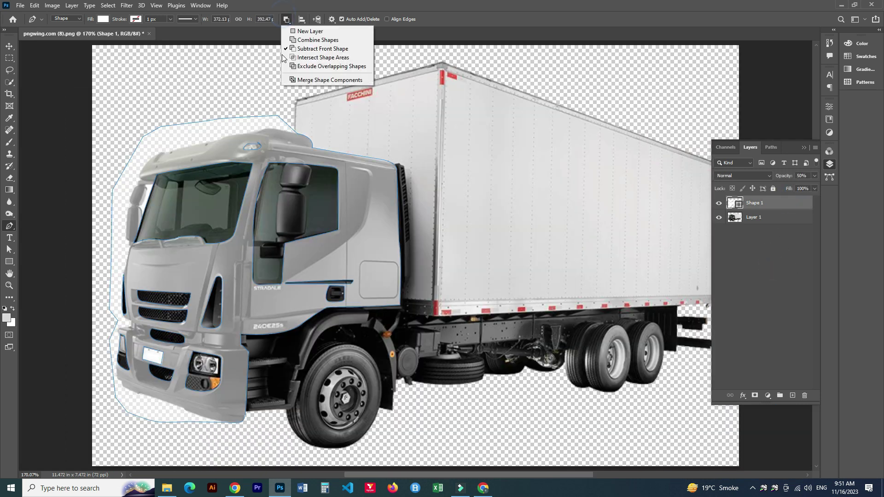
pyautogui.click(320, 58)
pyautogui.click(286, 20)
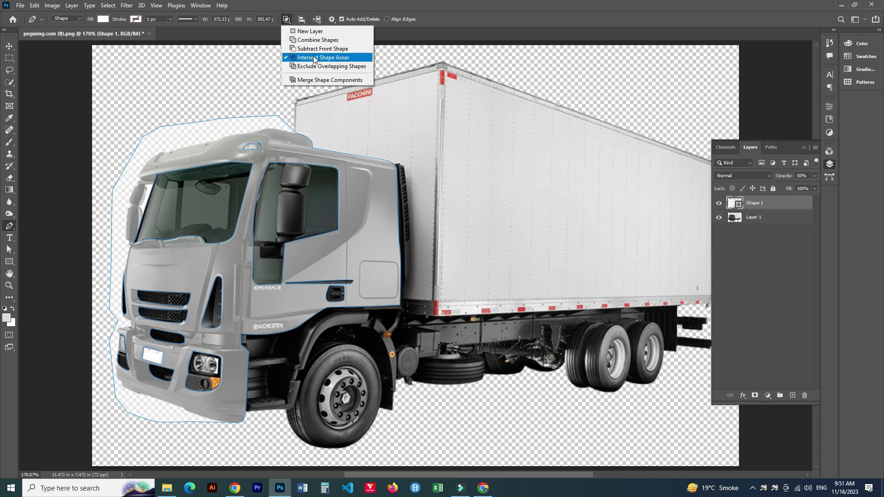
pyautogui.click(311, 40)
# Curve the path around the upper mirror and down the lower mirror to the window
pyautogui.scroll(4, 235, 186)
pyautogui.scroll(4, 398, 195)
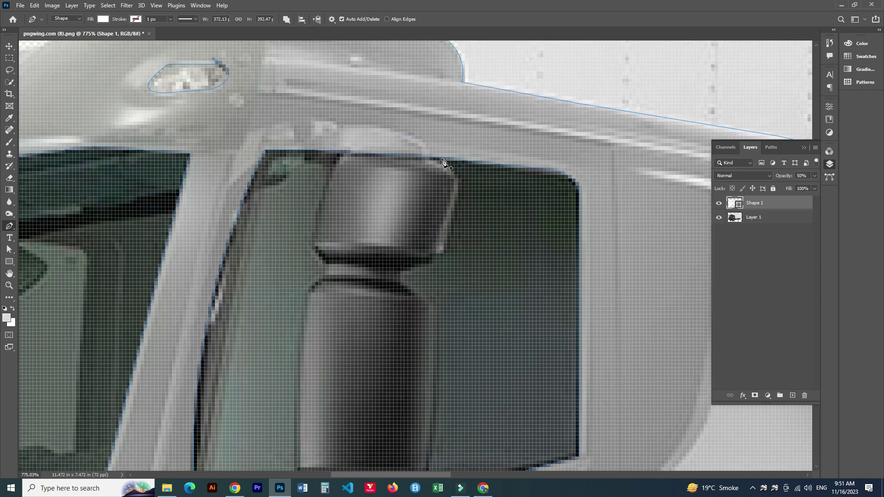
pyautogui.moveTo(433, 265); pyautogui.dragTo(411, 319)
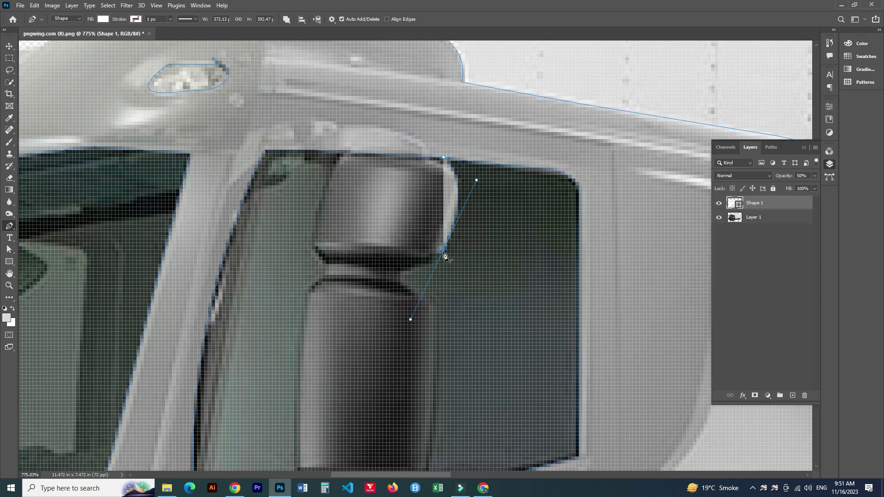
pyautogui.click(408, 271)
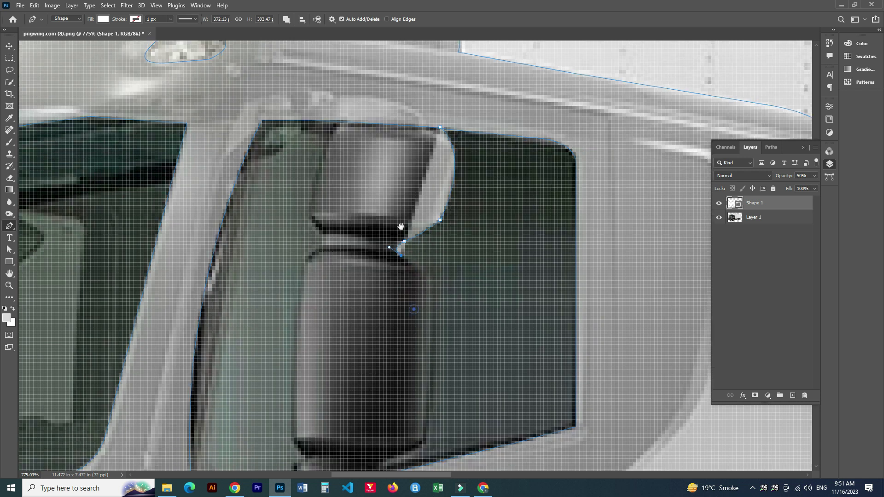
pyautogui.moveTo(405, 289); pyautogui.dragTo(387, 159)
pyautogui.moveTo(422, 201); pyautogui.dragTo(416, 273)
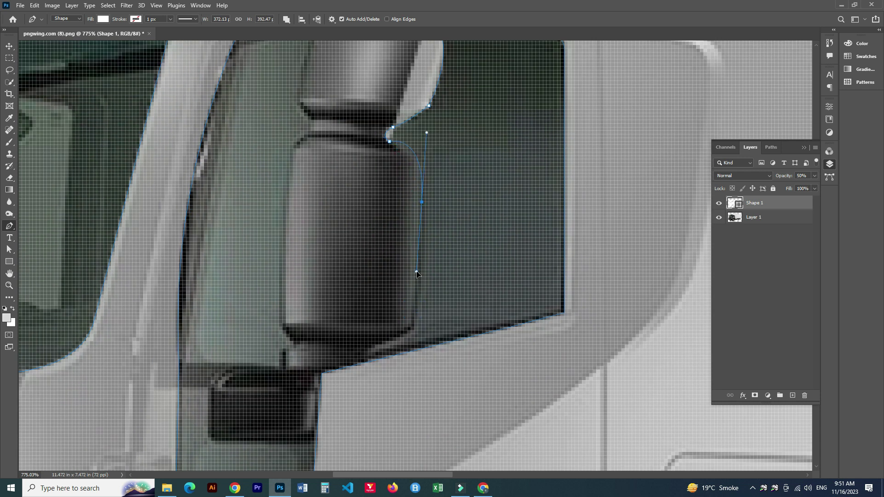
pyautogui.click(415, 313)
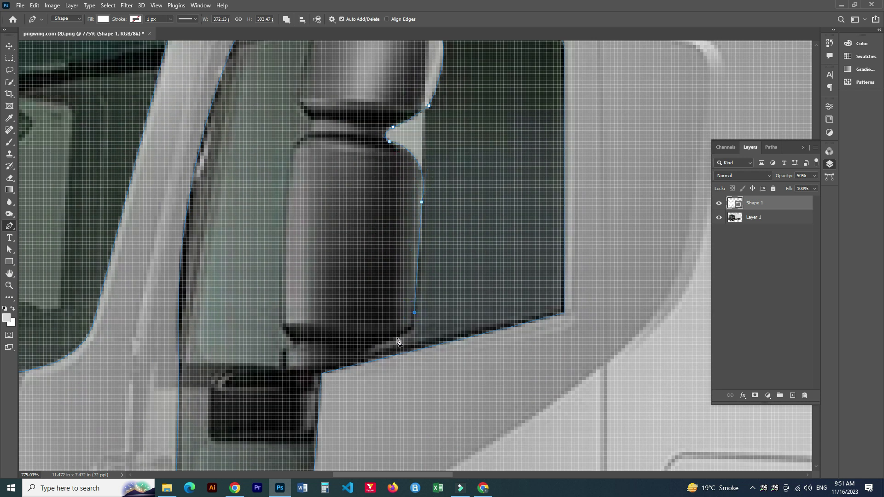
pyautogui.moveTo(375, 348); pyautogui.dragTo(331, 367)
pyautogui.click(353, 363)
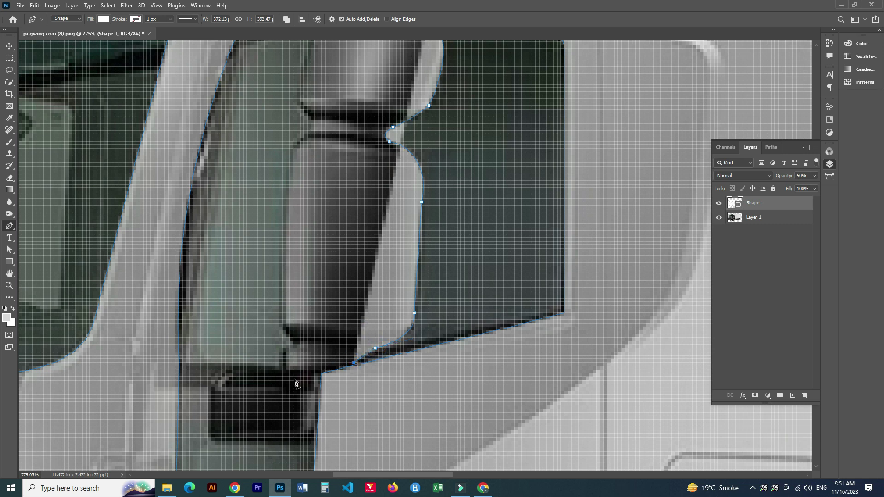
# Trace around the mirror's base and up its inner and left edges
pyautogui.scroll(-5, 294, 382)
pyautogui.scroll(4, 295, 382)
pyautogui.click(285, 416)
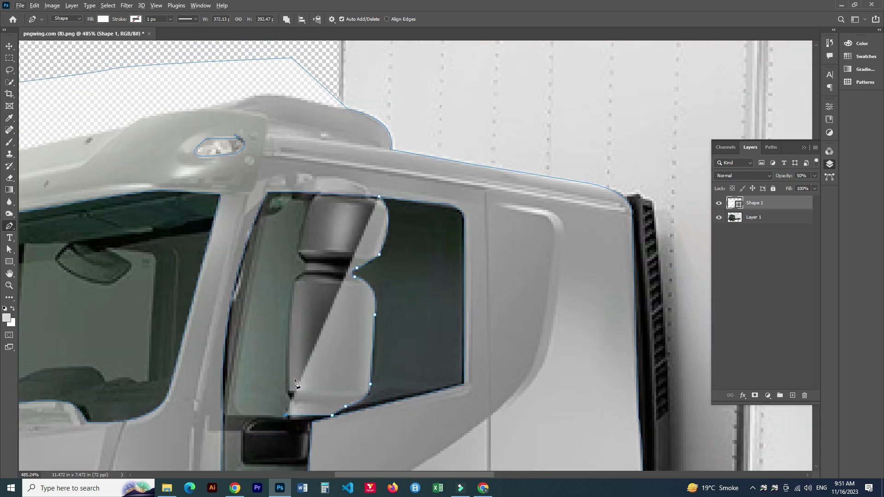
pyautogui.scroll(3, 295, 382)
pyautogui.moveTo(290, 409)
pyautogui.mouseDown()
pyautogui.moveTo(307, 405)
pyautogui.moveTo(276, 385)
pyautogui.mouseUp()
pyautogui.click(278, 372)
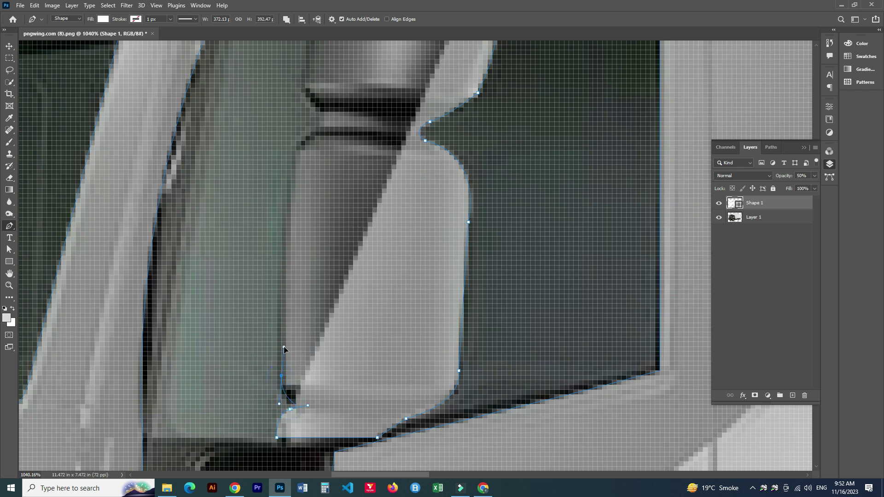
pyautogui.scroll(-3, 285, 364)
pyautogui.moveTo(320, 294); pyautogui.dragTo(325, 359)
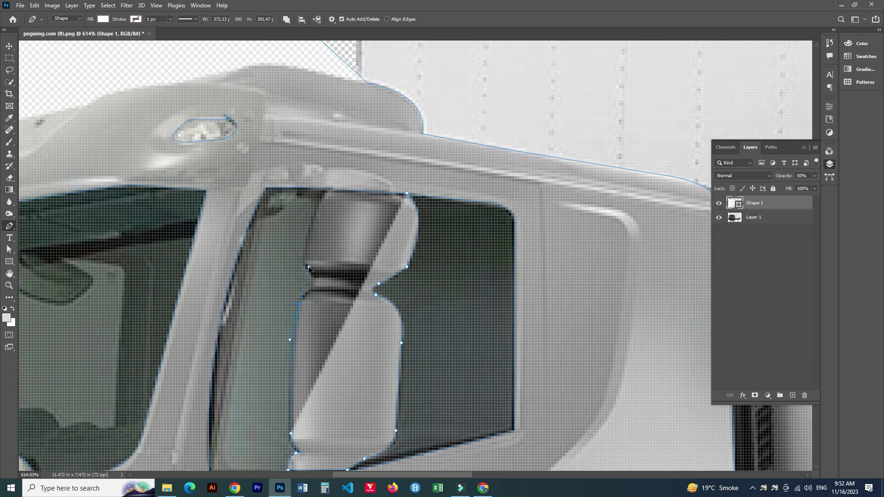
pyautogui.click(309, 267)
# Toggle the shape fill to 0% opacity, undo the misplaced anchor, and curve up the mirror's neck
pyautogui.press('0')
pyautogui.press('0')
pyautogui.scroll(3, 315, 293)
pyautogui.press('5')
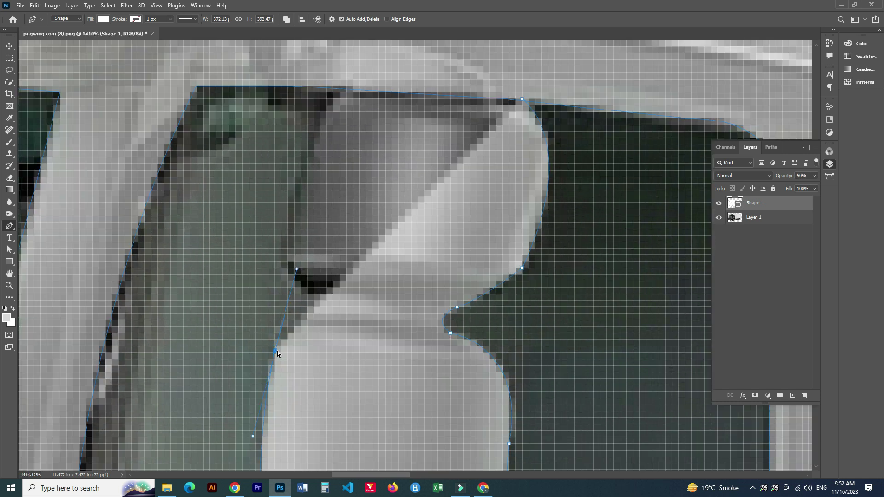
pyautogui.hotkey('ctrl', 'z')
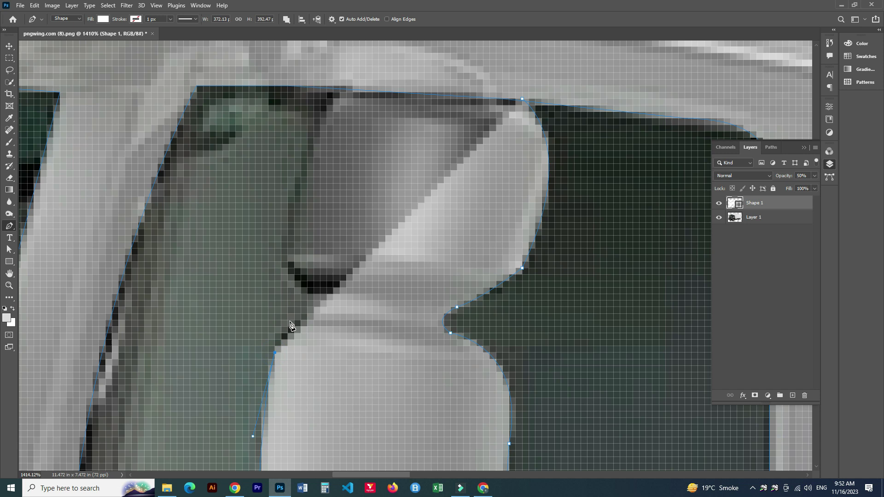
pyautogui.press('0')
pyautogui.moveTo(301, 319); pyautogui.dragTo(328, 313)
pyautogui.moveTo(295, 283); pyautogui.dragTo(293, 276)
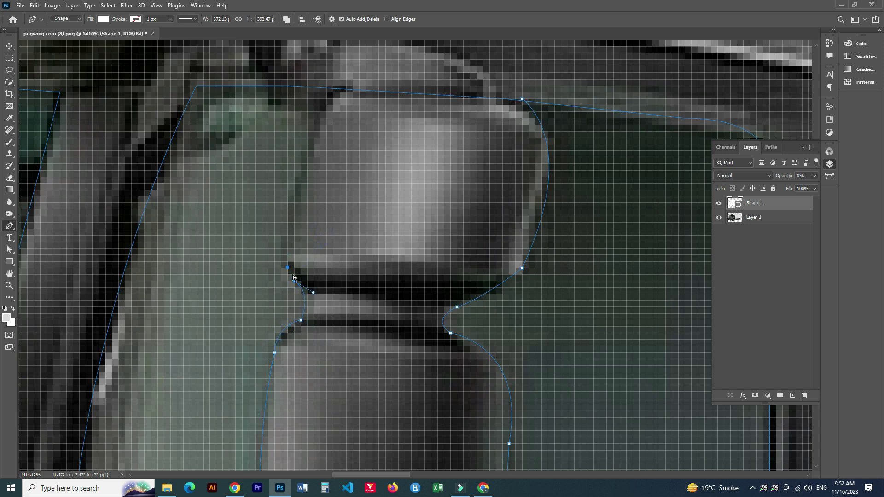
# Curve the path up the upper mirror and along the window top, closing it at the start anchor
pyautogui.moveTo(288, 216); pyautogui.dragTo(301, 177)
pyautogui.moveTo(340, 92); pyautogui.dragTo(373, 87)
pyautogui.click(522, 99)
pyautogui.scroll(-5, 375, 198)
pyautogui.moveTo(301, 243)
pyautogui.mouseDown()
pyautogui.moveTo(441, 312)
pyautogui.moveTo(473, 182)
pyautogui.moveTo(425, 182)
pyautogui.moveTo(378, 230)
pyautogui.mouseUp()
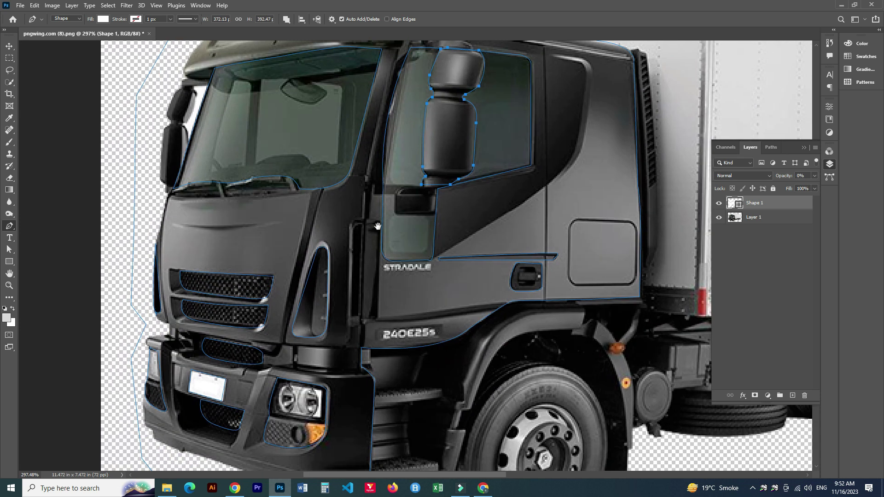
# Set Shape 1 to 20% opacity, copy its cab outline from Layer 1 to Layer 2, and hide Shape 1
pyautogui.press('2')
pyautogui.press('Return')
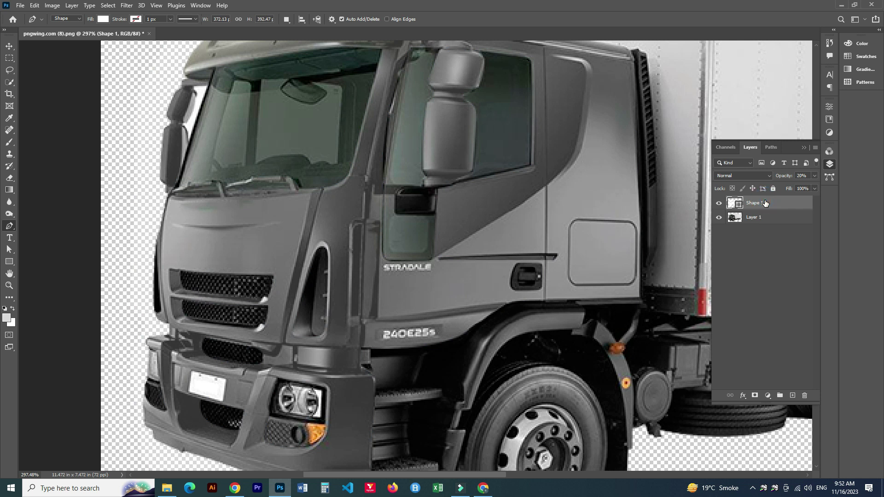
pyautogui.keyDown('ctrl'); pyautogui.click(735, 204); pyautogui.keyUp('ctrl')
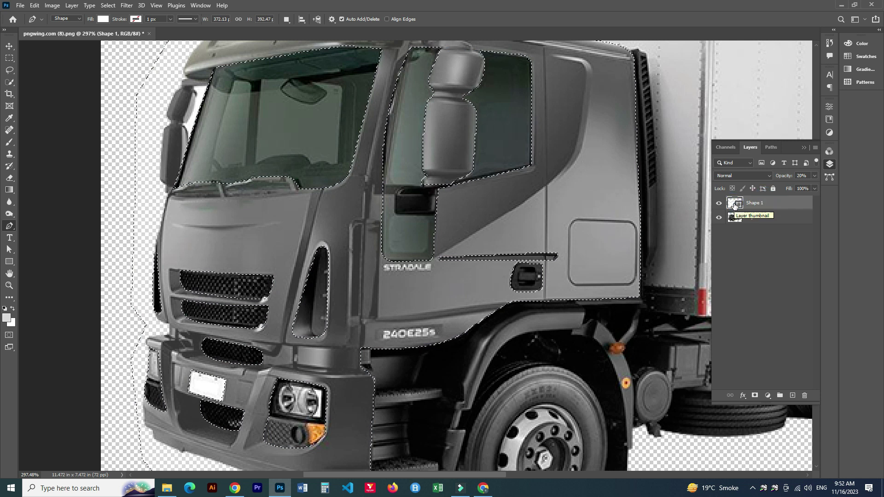
pyautogui.click(752, 218)
pyautogui.hotkey('ctrl', 'j')
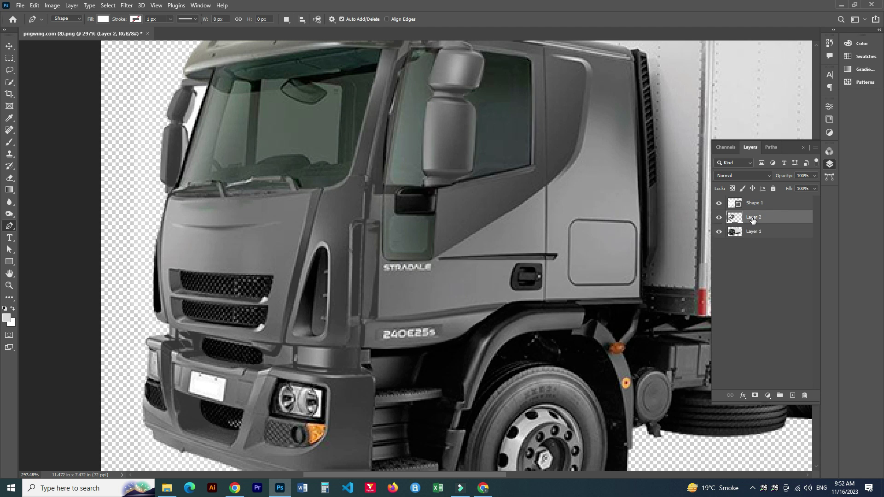
pyautogui.click(719, 203)
pyautogui.click(719, 231)
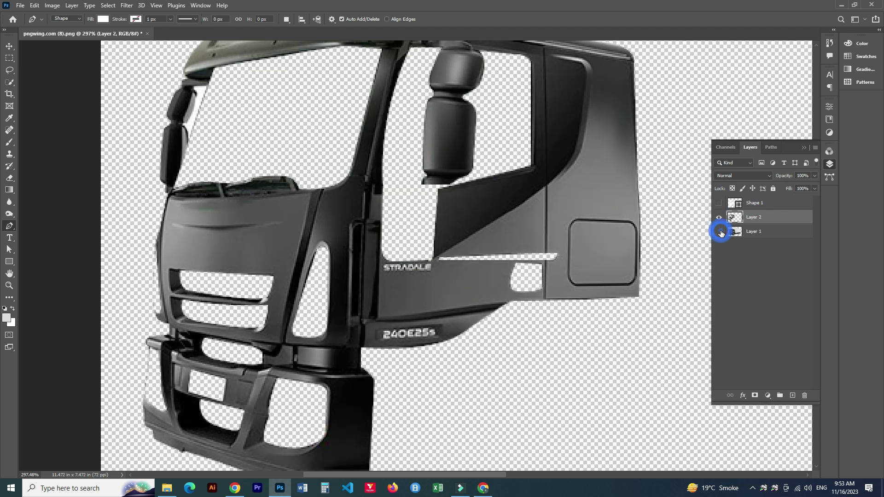
pyautogui.click(719, 231)
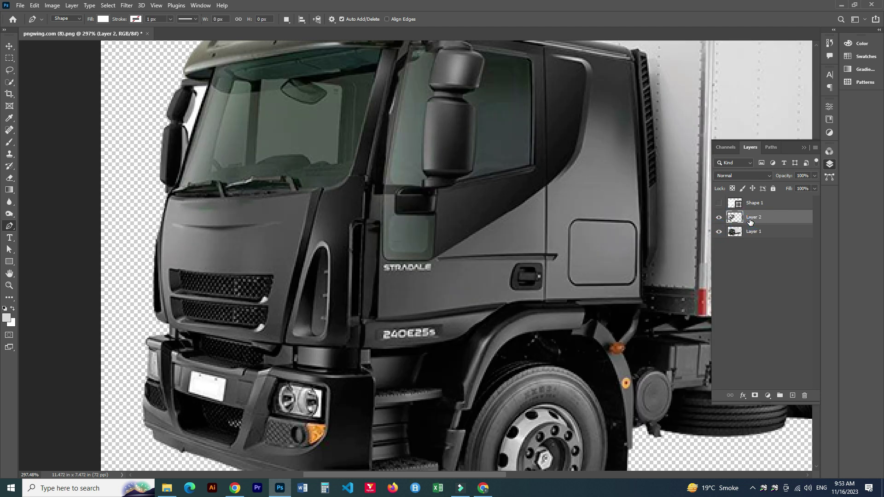
# Duplicate the cab layer into three copies named Shadow, Midtone and Light
pyautogui.hotkey('ctrl', 'j')
pyautogui.hotkey('ctrl', 'j')
pyautogui.write('Sha')
pyautogui.press('Return')
pyautogui.doubleClick(760, 231)
pyautogui.write('Midton')
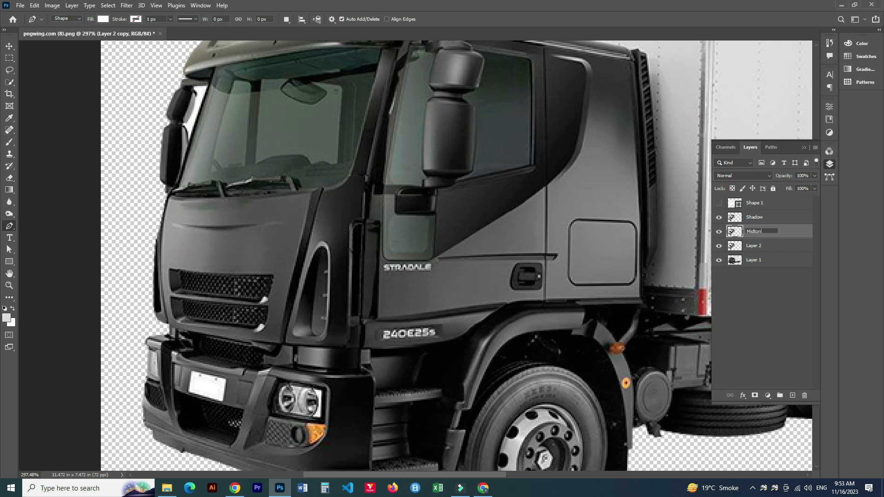
pyautogui.write('e')
pyautogui.press('Return')
pyautogui.doubleClick(752, 247)
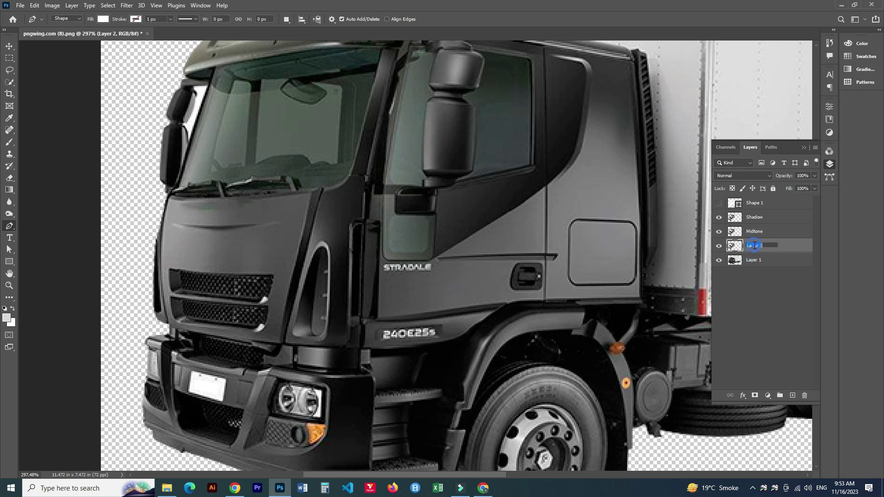
pyautogui.write('Light')
pyautogui.press('Return')
# Group the Shadow, Midtone and Light layers into a group named Front Tex
pyautogui.keyDown('shift'); pyautogui.click(763, 222); pyautogui.keyUp('shift')
pyautogui.hotkey('ctrl', 'g')
pyautogui.doubleClick(755, 217)
pyautogui.write('Front Tai')
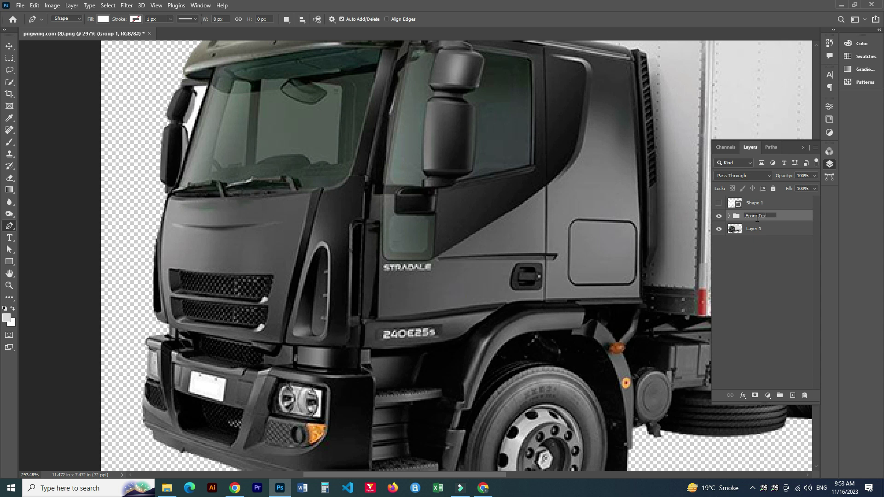
pyautogui.write('ex')
pyautogui.press('Return')
pyautogui.click(729, 217)
# Set blend modes: Shadow to Linear Burn, Midtone to Overlay, Light to Screen
pyautogui.click(748, 229)
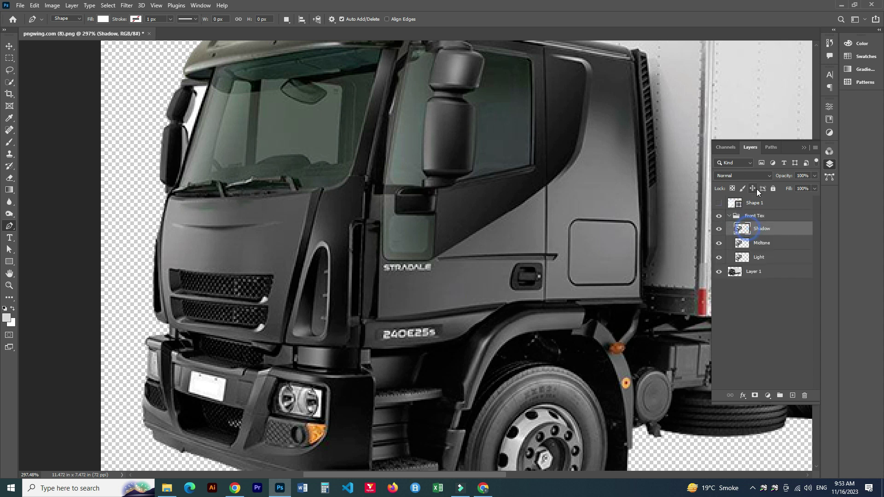
pyautogui.click(742, 175)
pyautogui.click(746, 228)
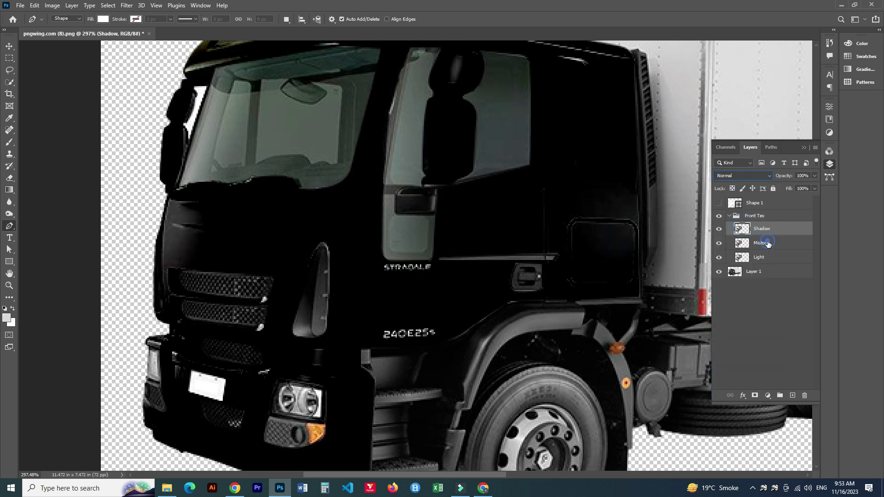
pyautogui.click(765, 243)
pyautogui.click(765, 175)
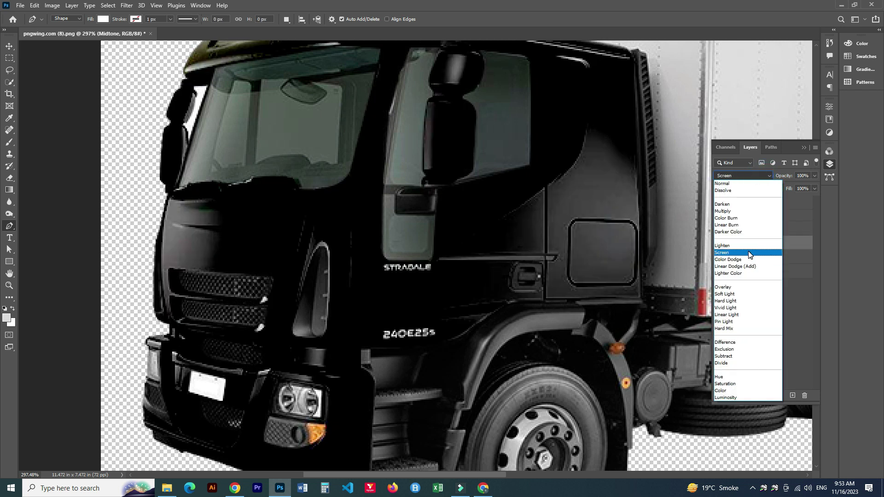
pyautogui.click(746, 287)
pyautogui.click(762, 259)
pyautogui.click(768, 176)
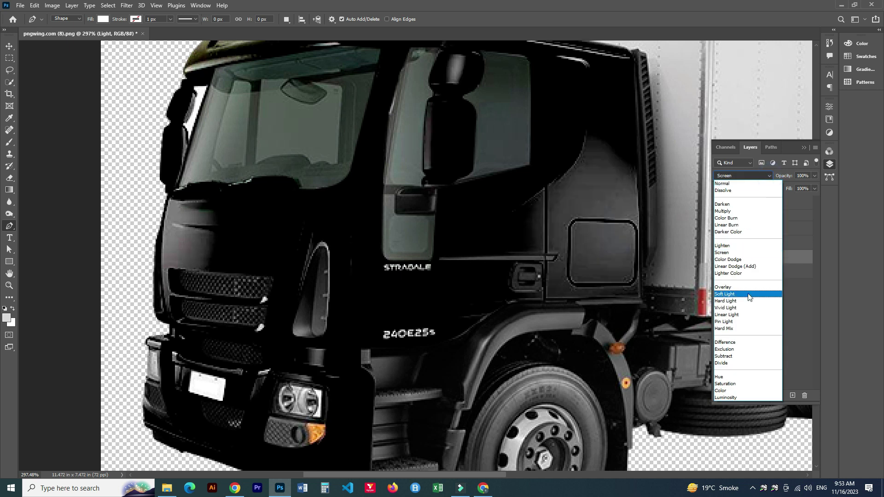
pyautogui.click(746, 256)
pyautogui.click(755, 272)
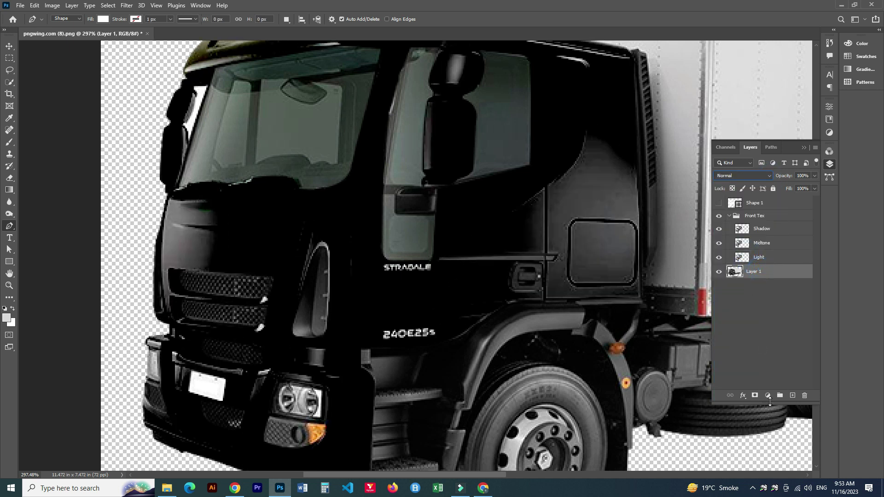
pyautogui.click(768, 396)
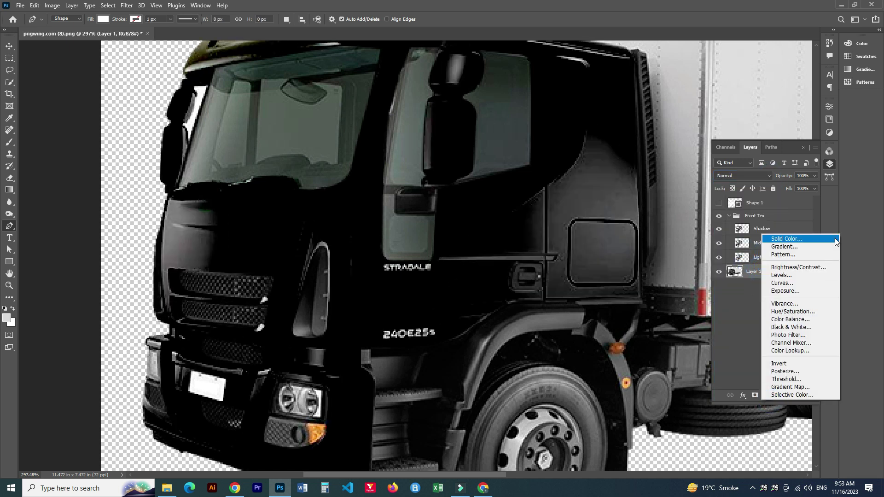
# Add a near-black Solid Color fill layer masked to the Light layer's cab outline
pyautogui.click(832, 239)
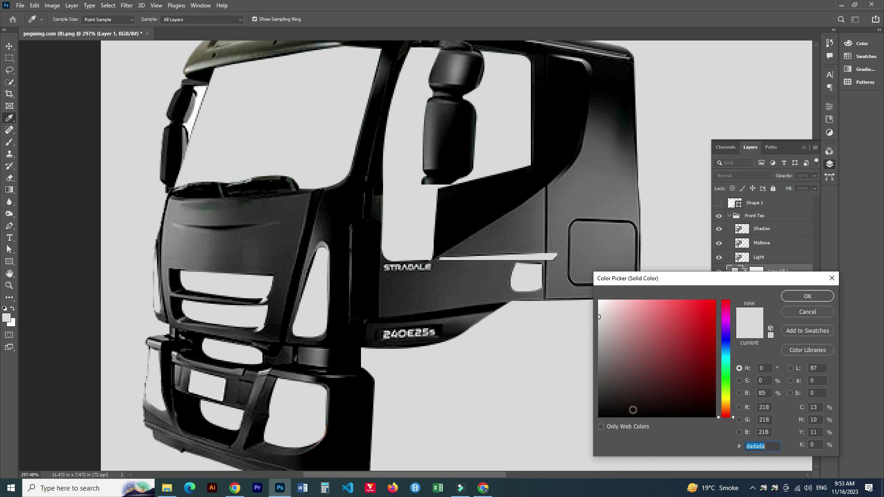
pyautogui.click(633, 409)
pyautogui.click(807, 296)
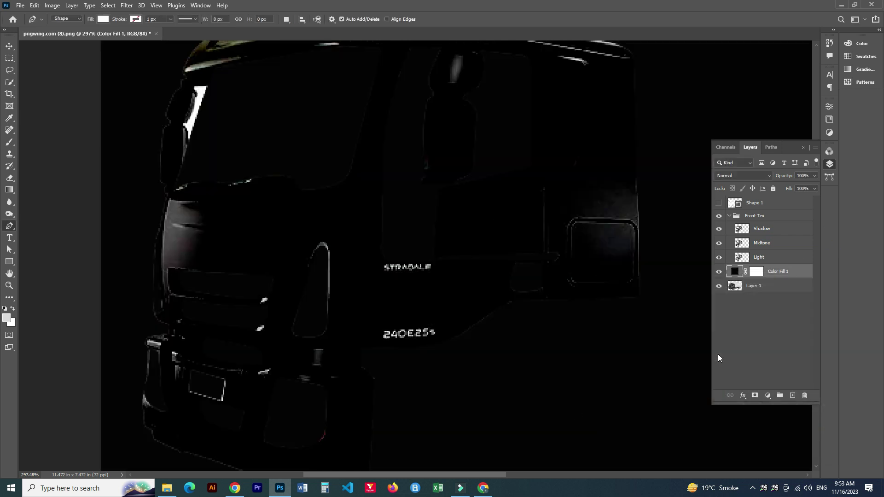
pyautogui.click(739, 257)
pyautogui.keyDown('ctrl'); pyautogui.click(740, 258); pyautogui.keyUp('ctrl')
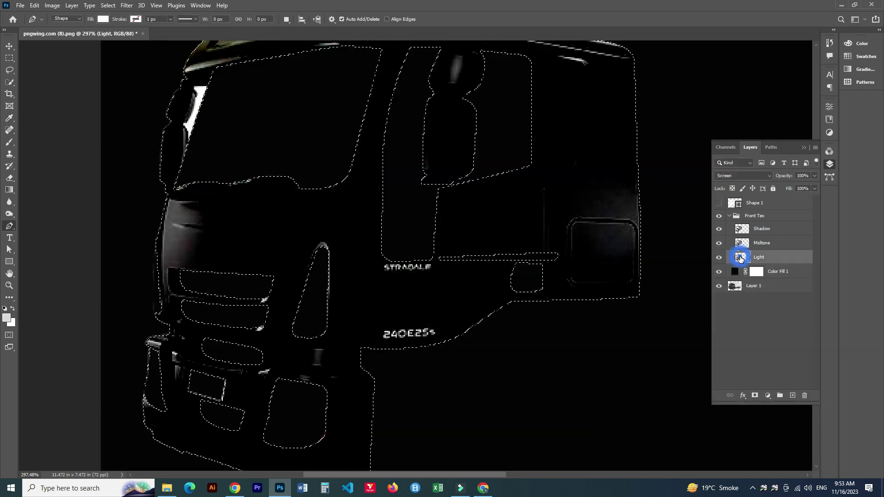
pyautogui.click(755, 395)
pyautogui.moveTo(765, 261); pyautogui.dragTo(756, 271)
# Confirm the Color Fill 1 mask and change its colour to white (ffffff)
pyautogui.click(397, 183)
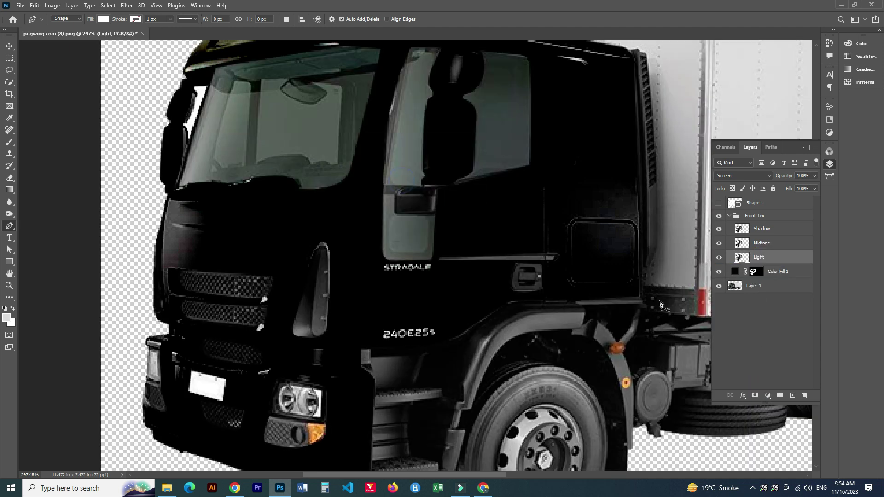
pyautogui.hotkey('ctrl', '0')
pyautogui.click(756, 229)
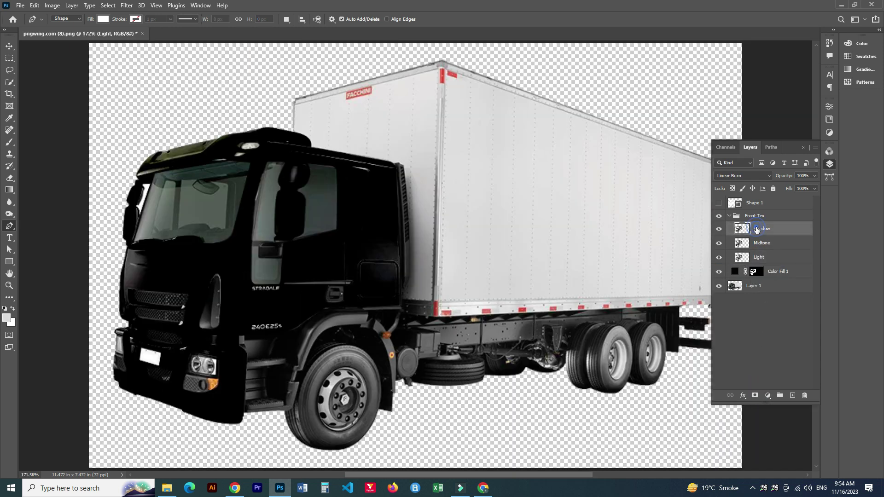
pyautogui.hotkey('ctrl', 'l')
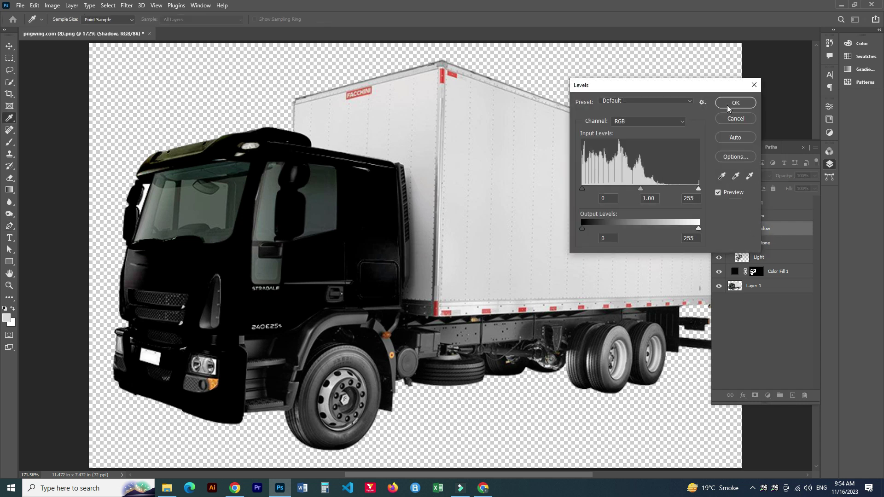
pyautogui.click(735, 103)
pyautogui.doubleClick(735, 272)
pyautogui.moveTo(635, 306); pyautogui.dragTo(593, 295)
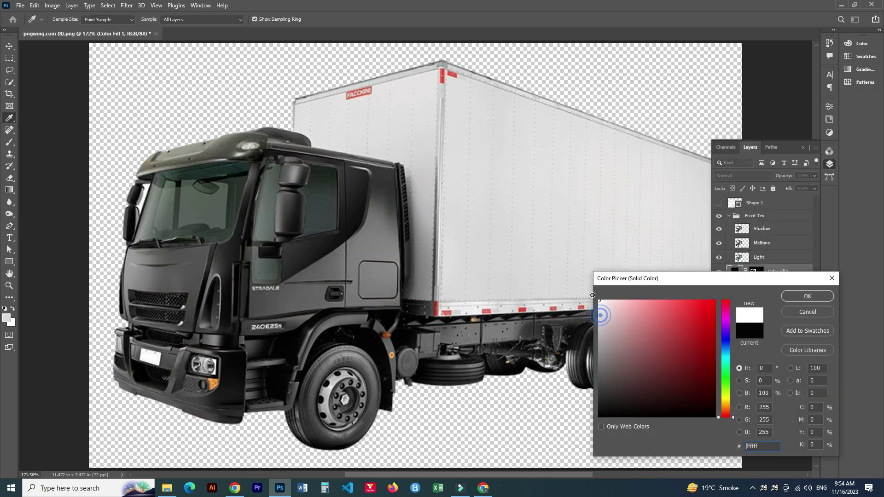
pyautogui.click(822, 295)
# Try brightening the Shadow layer with Levels, then discard the change
pyautogui.click(758, 229)
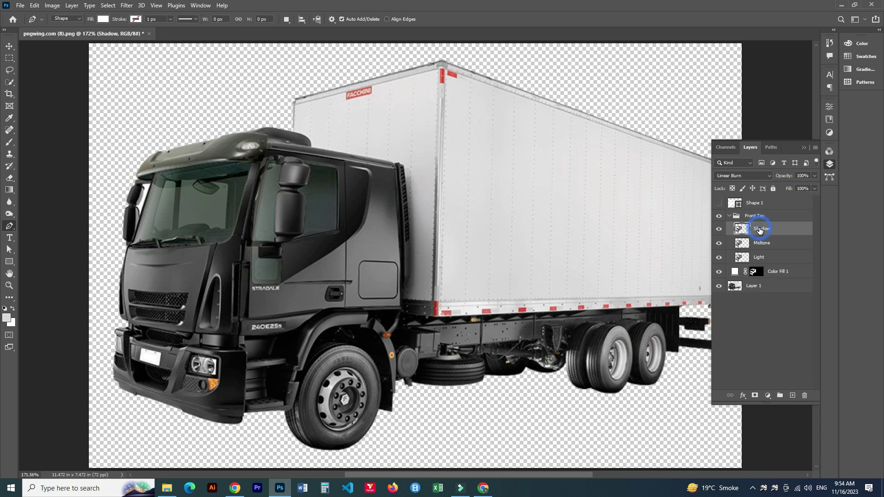
pyautogui.hotkey('ctrl', 'l')
pyautogui.moveTo(699, 189)
pyautogui.mouseDown()
pyautogui.moveTo(610, 206)
pyautogui.moveTo(651, 201)
pyautogui.mouseUp()
pyautogui.click(741, 120)
pyautogui.click(52, 5)
# Desaturate the Shadow layer and apply Levels with input 0/0.36/124 and output 175
pyautogui.click(80, 32)
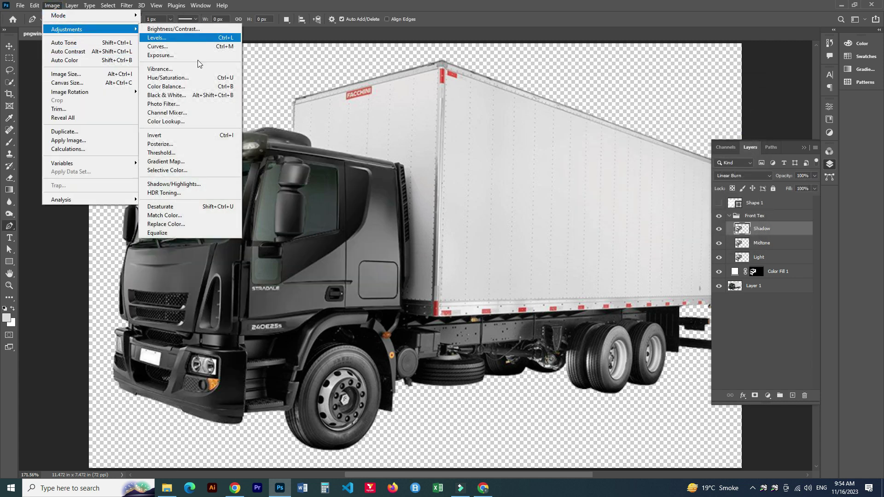
pyautogui.click(220, 208)
pyautogui.click(771, 245)
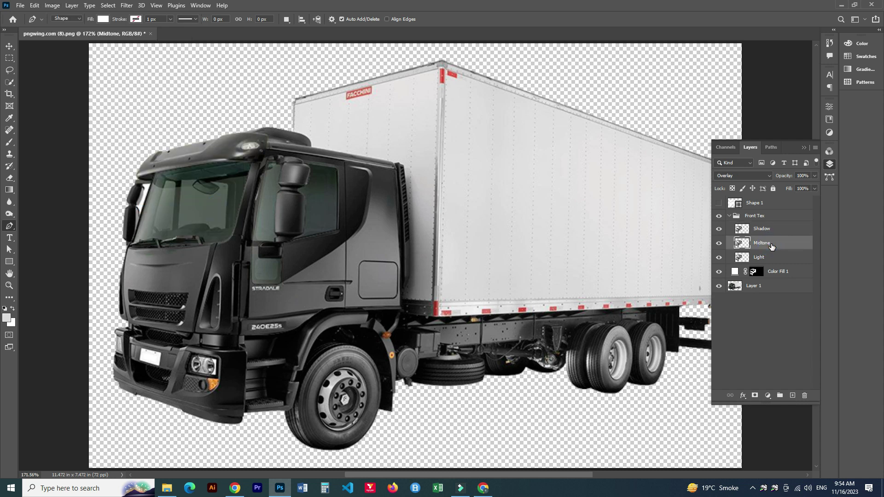
pyautogui.click(764, 261)
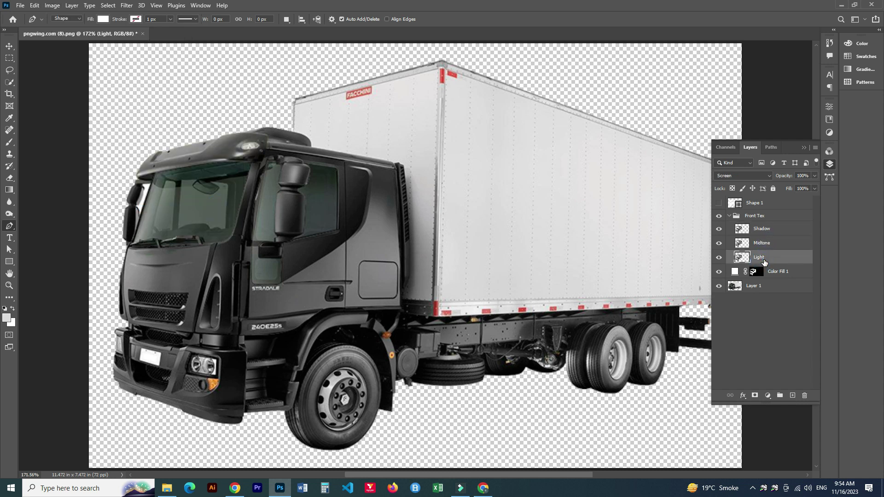
pyautogui.click(759, 232)
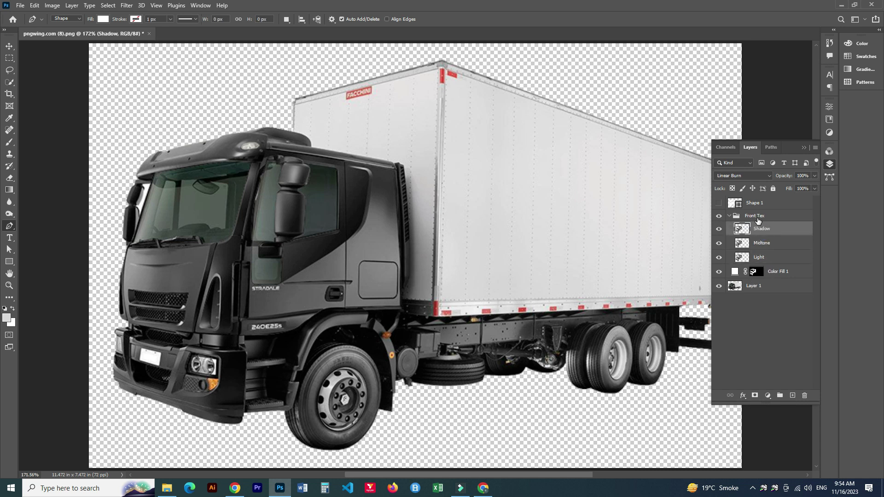
pyautogui.hotkey('ctrl', 'l')
pyautogui.moveTo(698, 189); pyautogui.dragTo(639, 189)
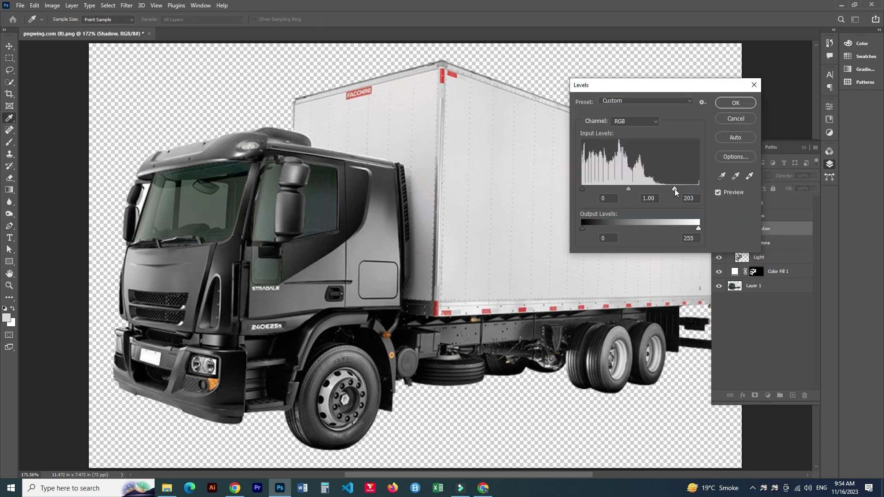
pyautogui.moveTo(582, 229); pyautogui.dragTo(662, 227)
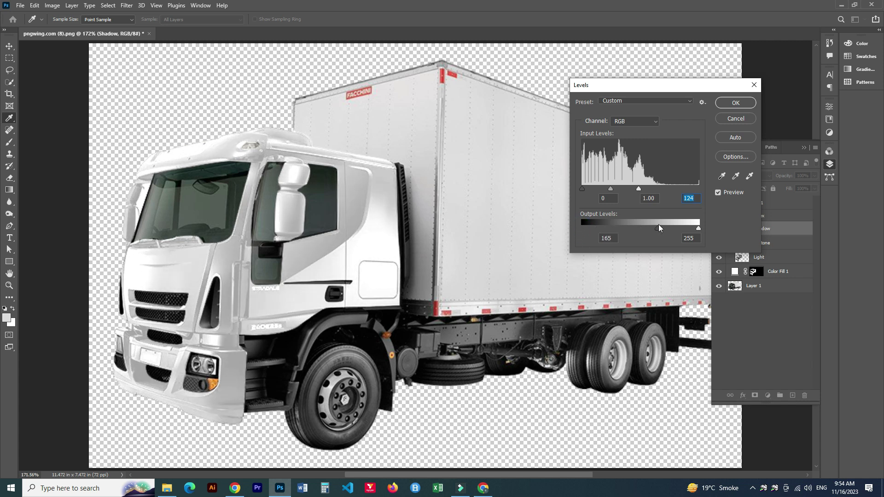
pyautogui.moveTo(604, 189); pyautogui.dragTo(623, 190)
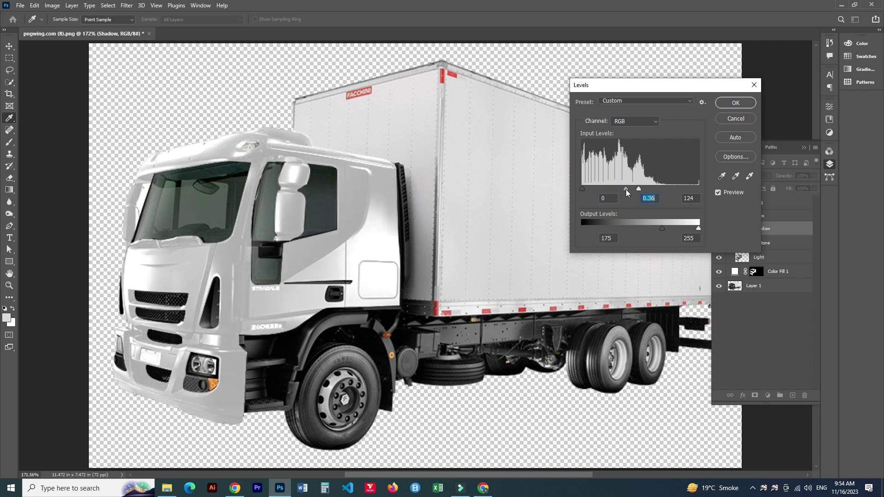
pyautogui.click(735, 103)
# Apply Levels to the Midtone layer with a midtone value of 1.08
pyautogui.click(766, 243)
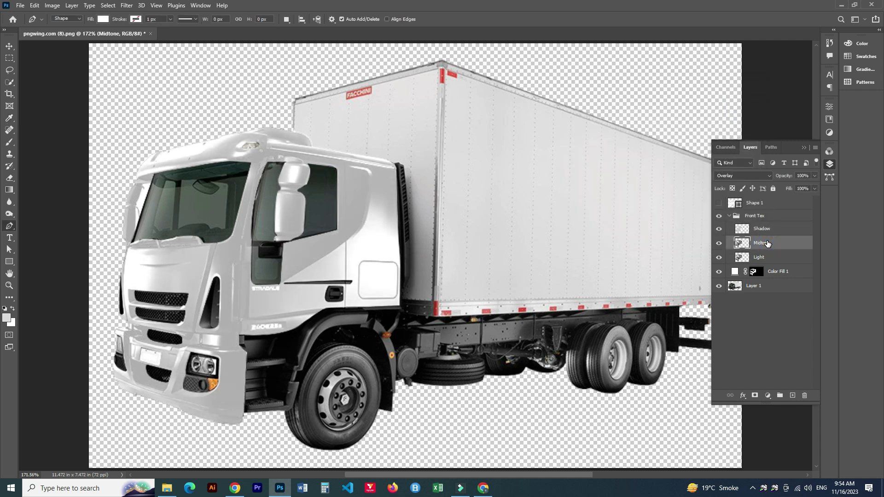
pyautogui.hotkey('ctrl', 'l')
pyautogui.moveTo(640, 189); pyautogui.dragTo(612, 191)
pyautogui.click(736, 104)
# Set the Color Fill 1 cab colour back to black (000000)
pyautogui.click(756, 259)
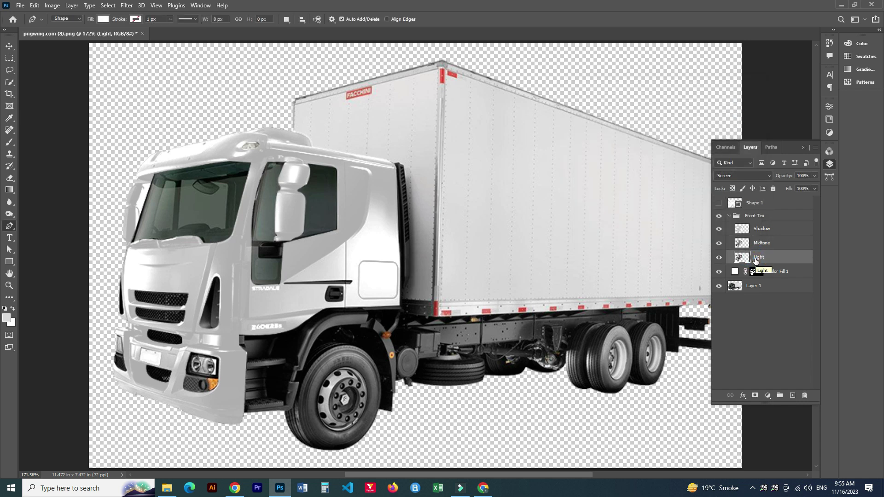
pyautogui.doubleClick(735, 271)
pyautogui.moveTo(644, 368); pyautogui.dragTo(594, 440)
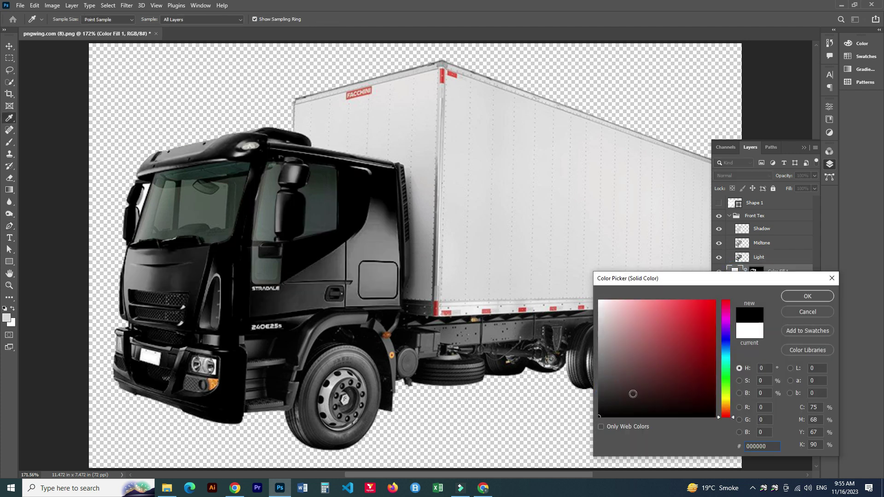
# Keep the cab fill black; give the Light layer Levels output white 232 and 90% opacity
pyautogui.click(801, 296)
pyautogui.click(761, 260)
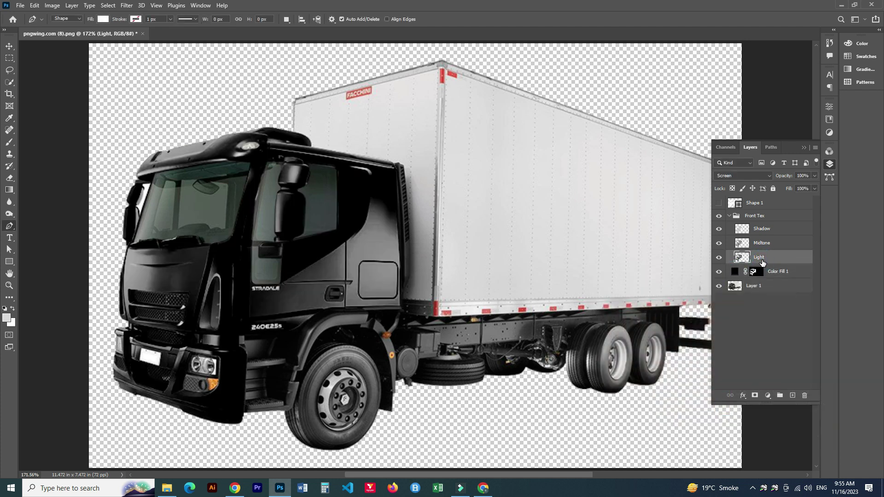
pyautogui.hotkey('ctrl', 'l')
pyautogui.moveTo(699, 232); pyautogui.dragTo(687, 228)
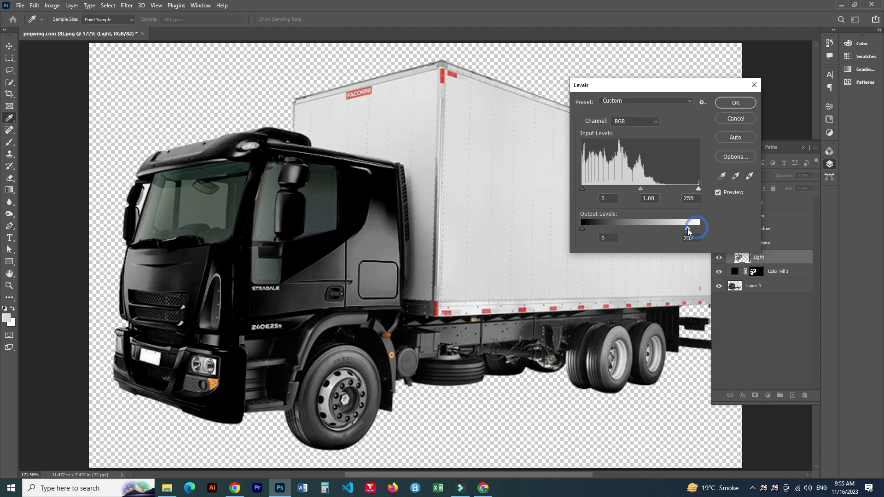
pyautogui.click(735, 103)
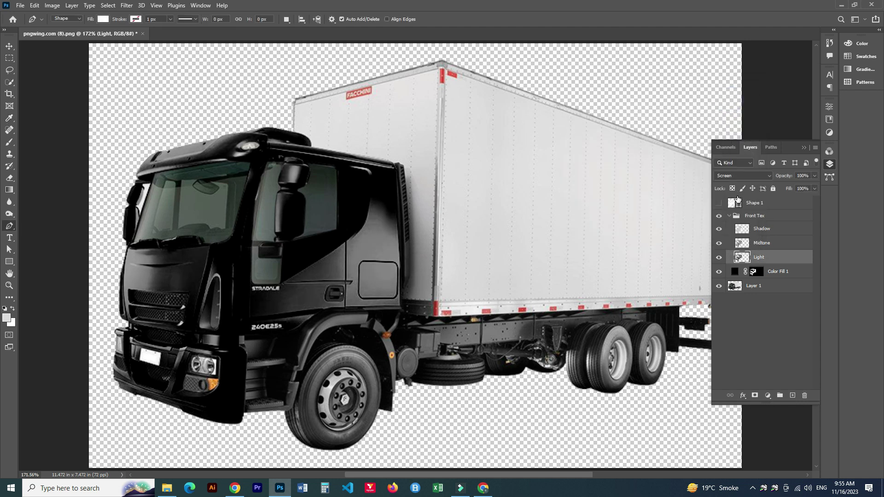
pyautogui.write('80')
pyautogui.press('9')
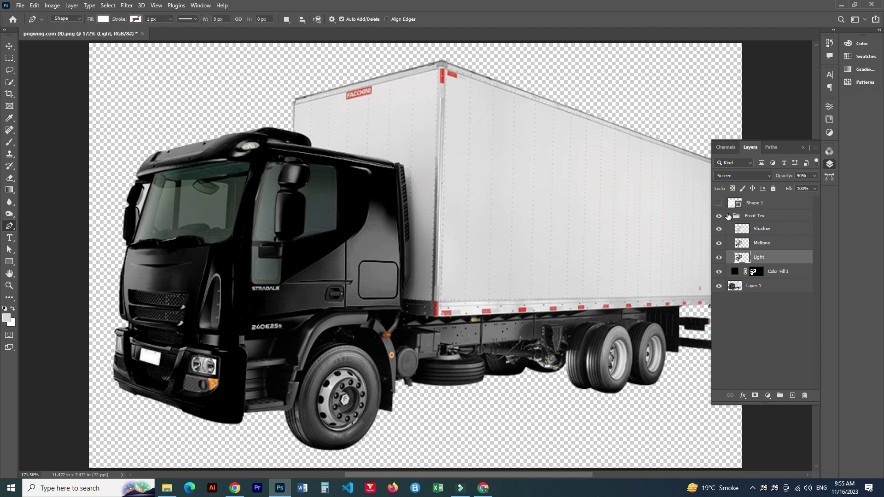
pyautogui.doubleClick(735, 271)
# Set Color Fill 1 to teal 63a89a and select the Front Tex group
pyautogui.moveTo(726, 301)
pyautogui.mouseDown()
pyautogui.moveTo(726, 393)
pyautogui.moveTo(726, 335)
pyautogui.moveTo(726, 391)
pyautogui.moveTo(726, 362)
pyautogui.moveTo(611, 374)
pyautogui.moveTo(695, 309)
pyautogui.mouseUp()
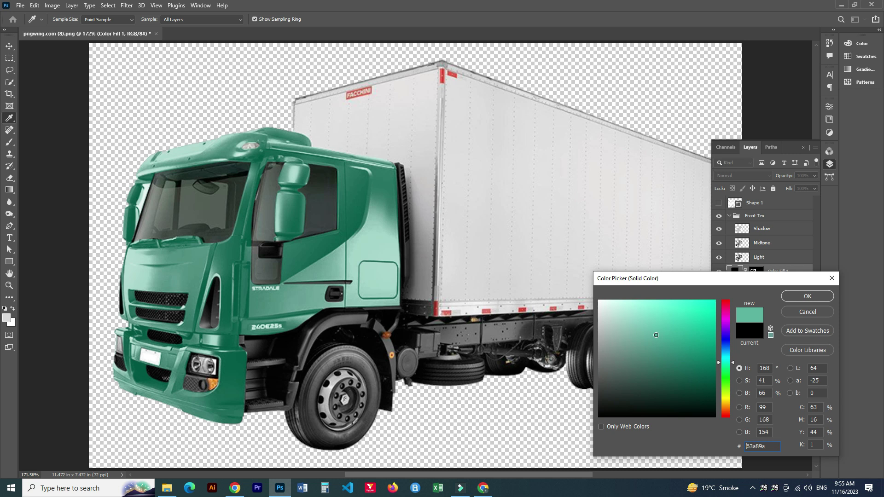
pyautogui.click(807, 296)
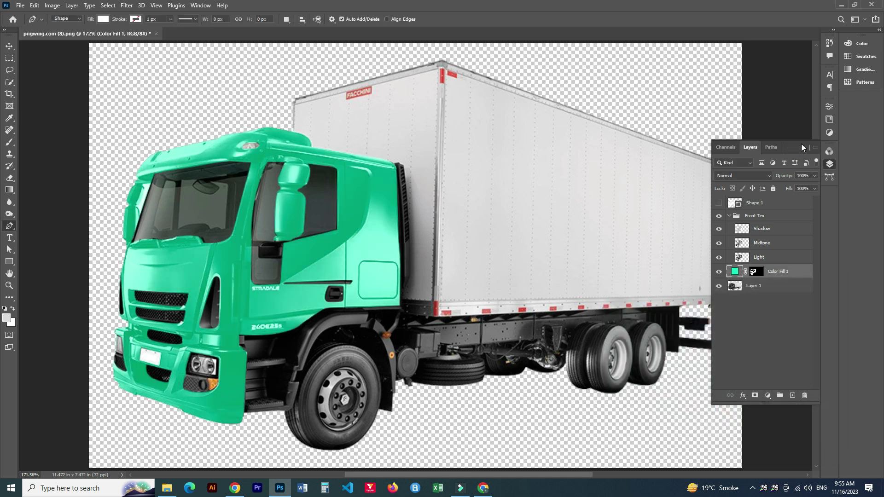
pyautogui.click(733, 216)
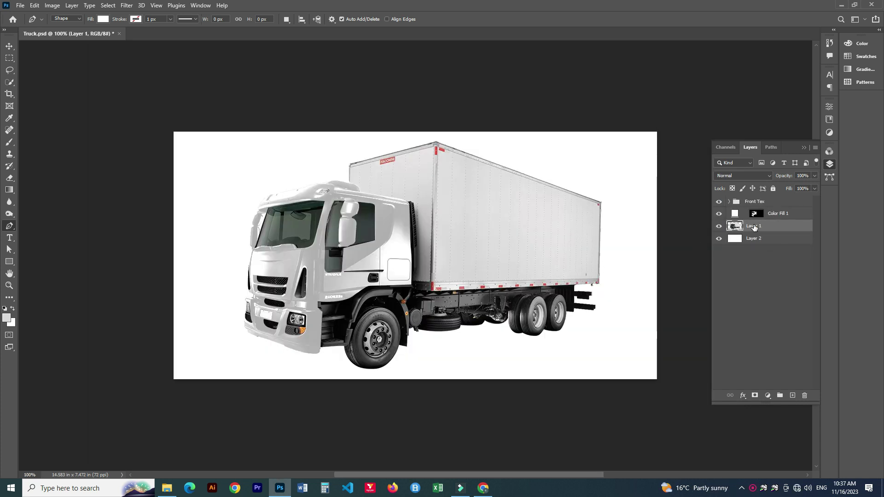
# Begin a Pen shape on the box side at its top front, bottom front and bottom rear corners
pyautogui.scroll(3, 454, 192)
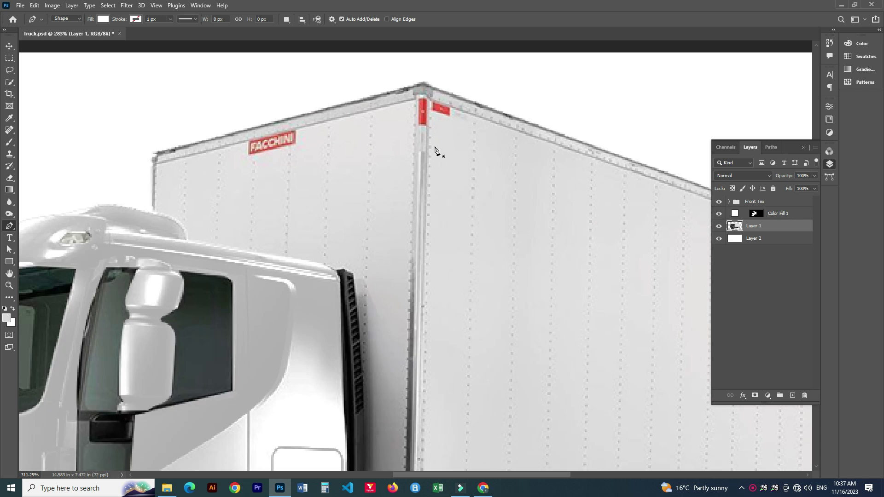
pyautogui.scroll(2, 430, 134)
pyautogui.scroll(2, 465, 110)
pyautogui.scroll(2, 401, 159)
pyautogui.scroll(2, 367, 140)
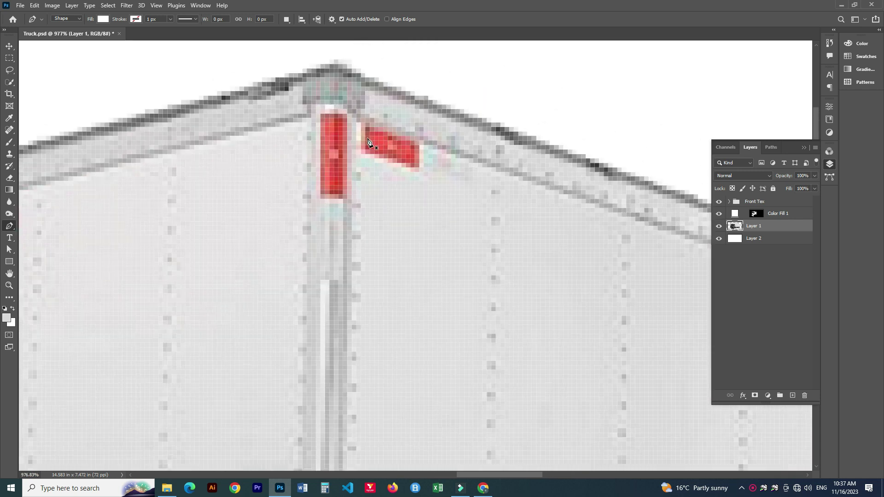
pyautogui.scroll(2, 367, 141)
pyautogui.click(346, 176)
pyautogui.scroll(-3, 353, 231)
pyautogui.scroll(-3, 355, 232)
pyautogui.scroll(2, 406, 282)
pyautogui.moveTo(407, 282)
pyautogui.mouseDown()
pyautogui.moveTo(361, 226)
pyautogui.moveTo(361, 234)
pyautogui.mouseUp()
pyautogui.scroll(2, 320, 307)
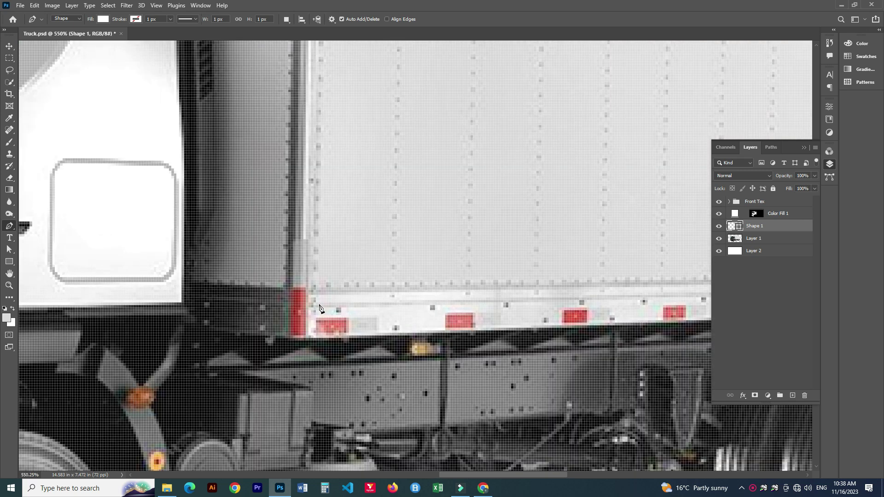
pyautogui.click(313, 295)
pyautogui.scroll(-3, 314, 295)
pyautogui.scroll(2, 351, 262)
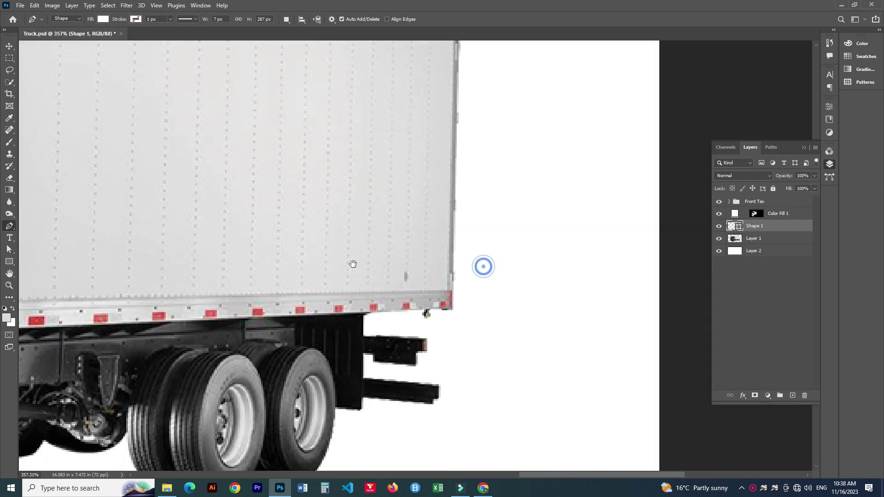
pyautogui.moveTo(482, 296); pyautogui.dragTo(411, 297)
pyautogui.scroll(6, 389, 322)
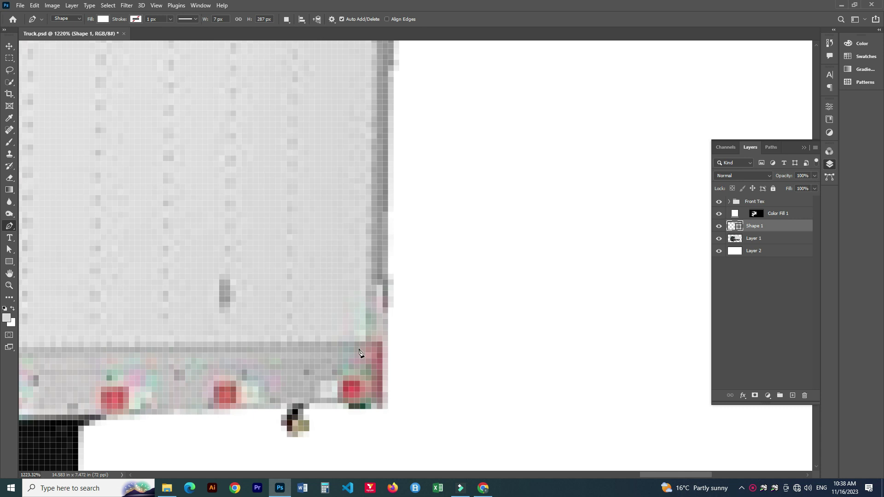
pyautogui.click(364, 345)
# Continue the outline up the rear corner and along the top edge, closing Shape 1
pyautogui.scroll(10, 414, 361)
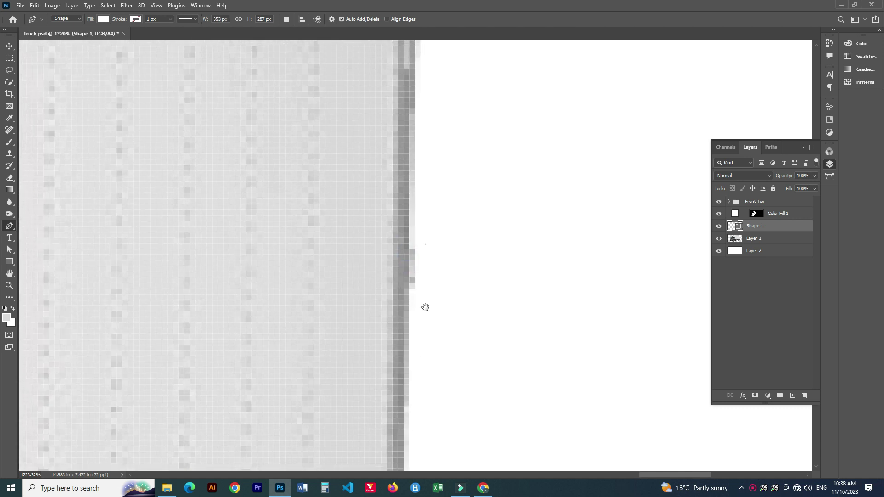
pyautogui.scroll(5, 424, 306)
pyautogui.scroll(5, 428, 326)
pyautogui.click(404, 298)
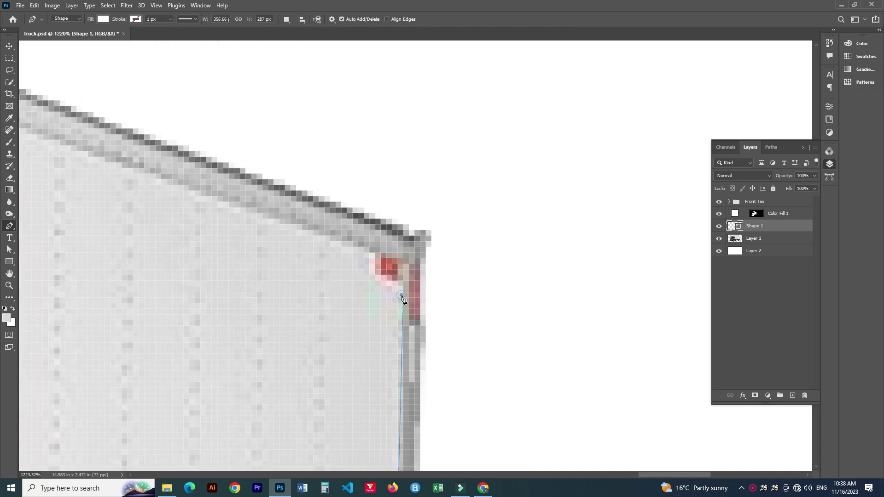
pyautogui.moveTo(369, 258); pyautogui.dragTo(369, 236)
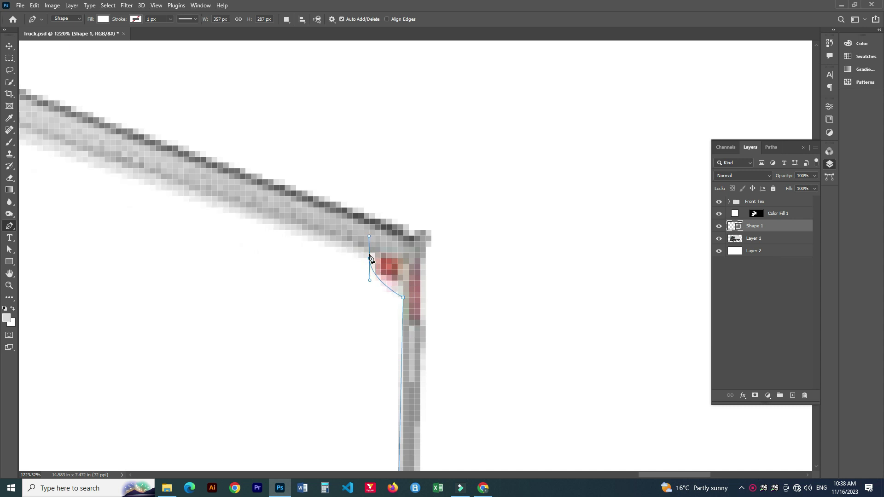
pyautogui.click(292, 231)
pyautogui.scroll(-5, 267, 244)
pyautogui.moveTo(227, 251)
pyautogui.mouseDown()
pyautogui.moveTo(394, 279)
pyautogui.moveTo(392, 332)
pyautogui.mouseUp()
pyautogui.click(385, 192)
pyautogui.click(382, 199)
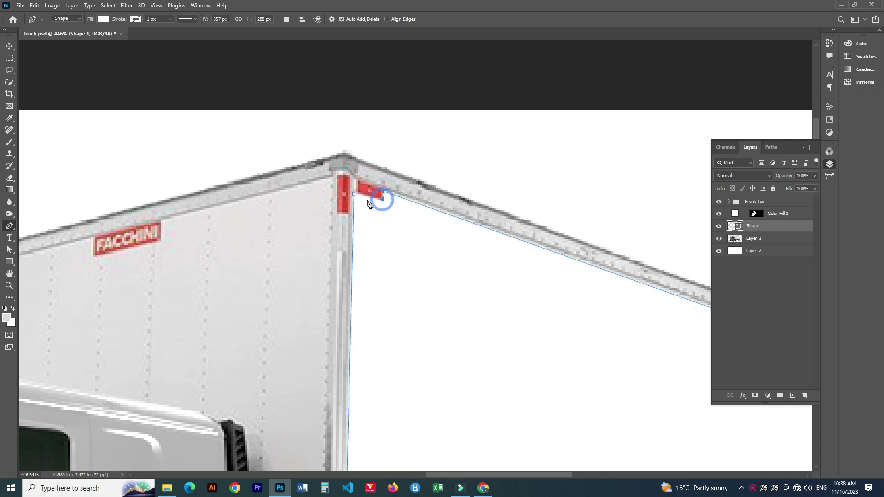
pyautogui.click(355, 195)
# Set Shape 1 to 0% opacity and start a second shape at the box's front top corner
pyautogui.scroll(-3, 357, 230)
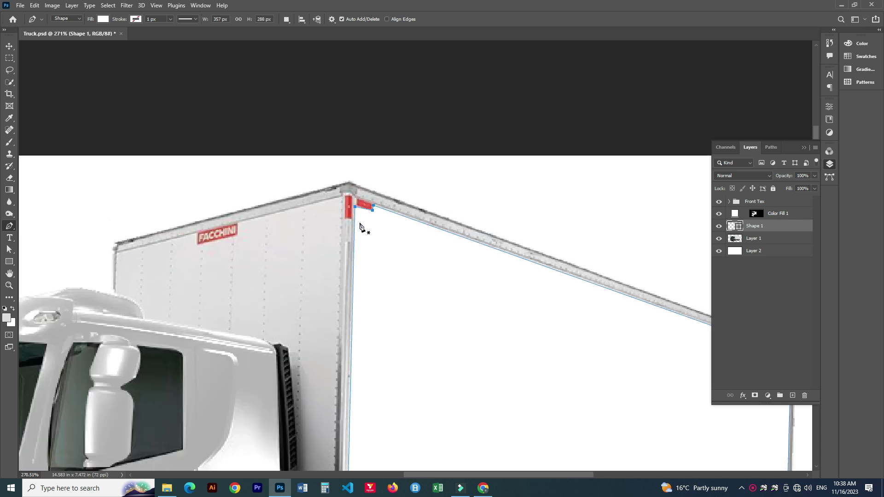
pyautogui.press('0')
pyautogui.press('0')
pyautogui.scroll(-2, 240, 227)
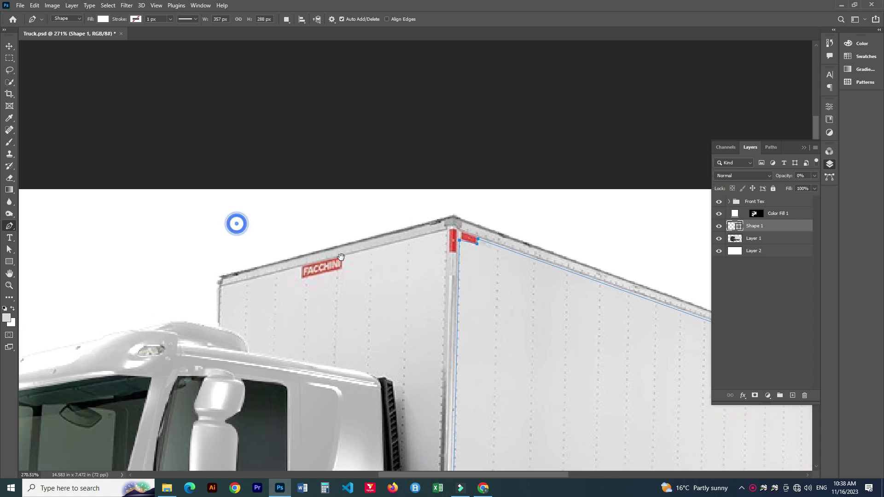
pyautogui.scroll(2, 487, 249)
pyautogui.scroll(2, 472, 238)
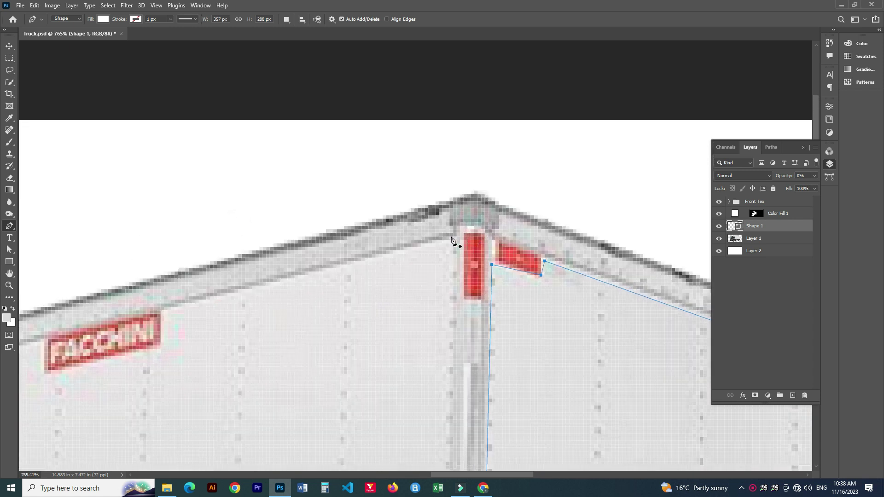
pyautogui.click(456, 236)
# Place Pen anchors around the corners of the FACCHINI label
pyautogui.click(160, 311)
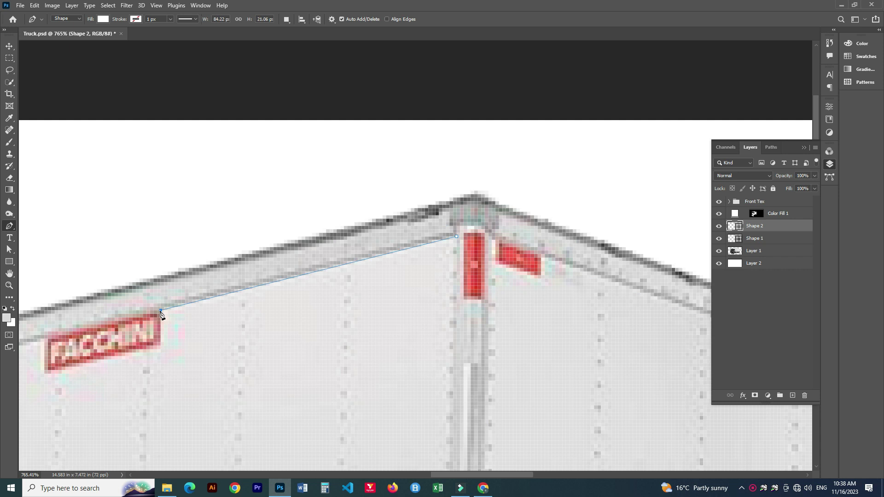
pyautogui.click(164, 346)
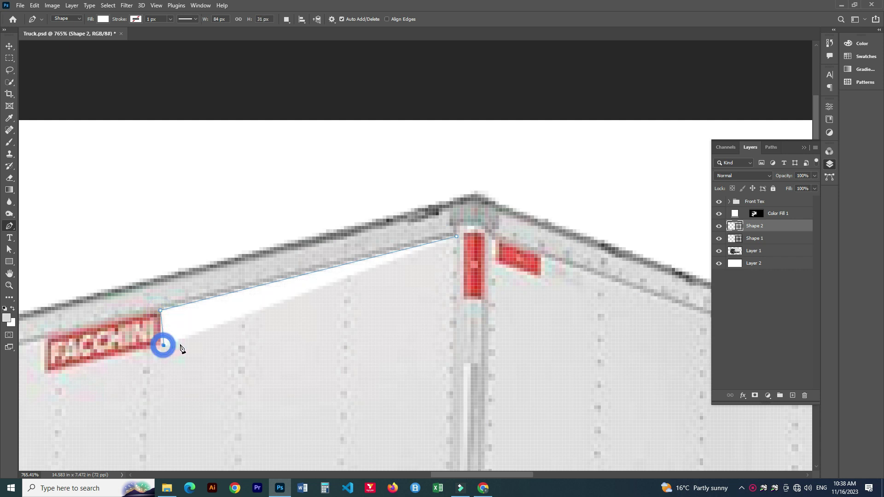
pyautogui.hotkey('ctrl', 'z')
pyautogui.click(160, 345)
pyautogui.moveTo(148, 360); pyautogui.dragTo(363, 323)
pyautogui.click(259, 341)
pyautogui.hotkey('ctrl', 'z')
pyautogui.click(260, 339)
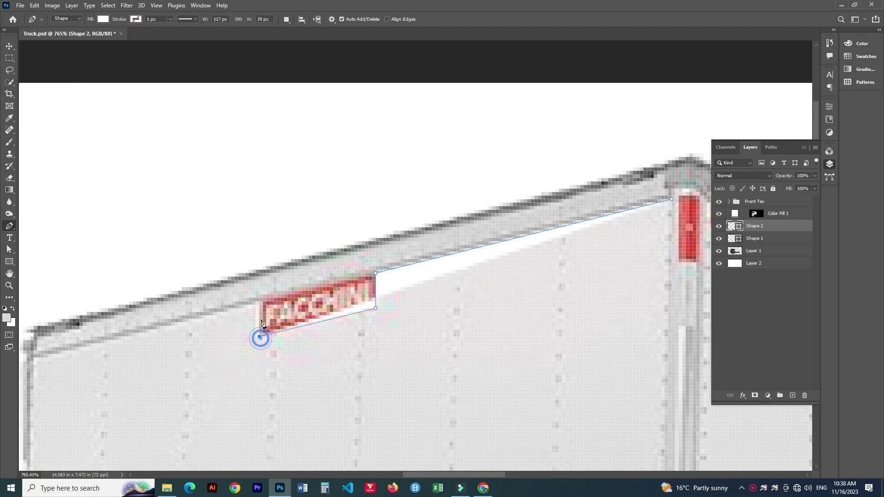
pyautogui.moveTo(177, 362); pyautogui.dragTo(352, 359)
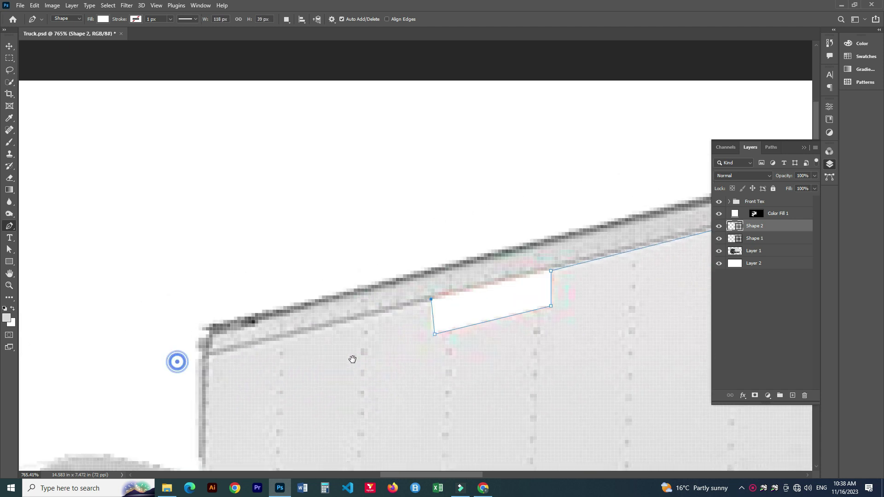
# Continue the outline down the box's front edge and along the cab roof
pyautogui.click(227, 352)
pyautogui.scroll(-3, 232, 354)
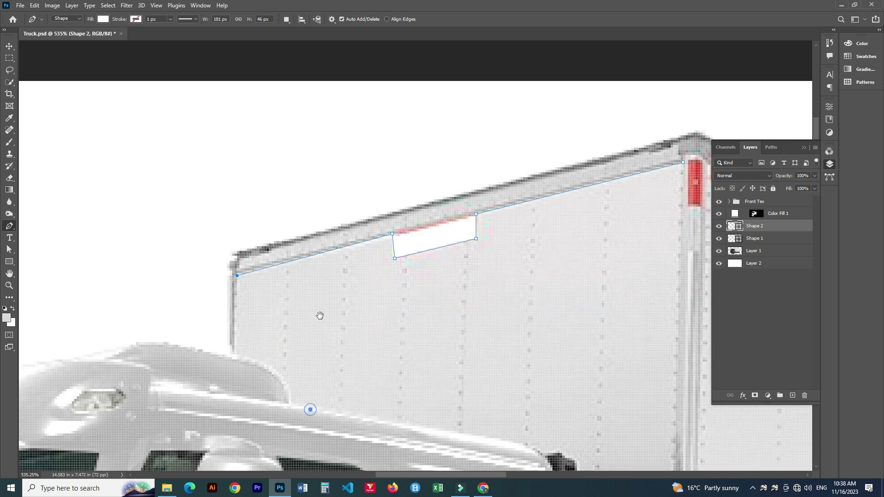
pyautogui.click(234, 344)
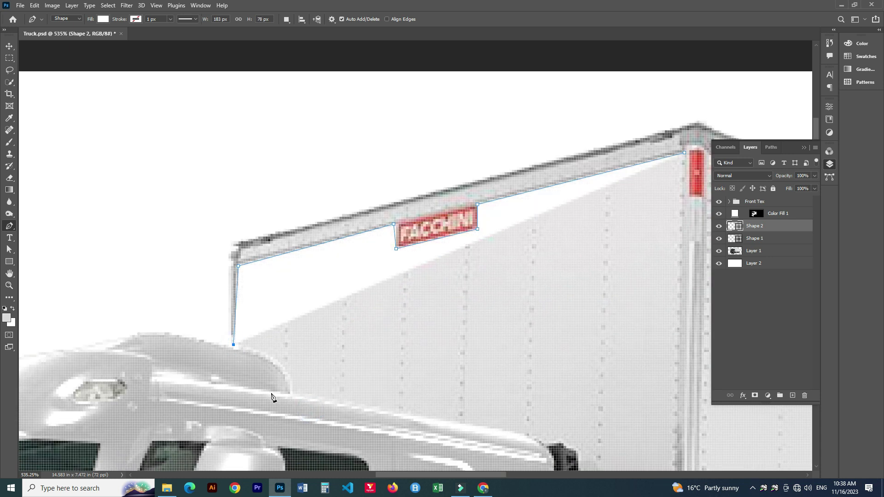
pyautogui.click(268, 392)
pyautogui.click(357, 417)
pyautogui.moveTo(414, 415); pyautogui.dragTo(320, 309)
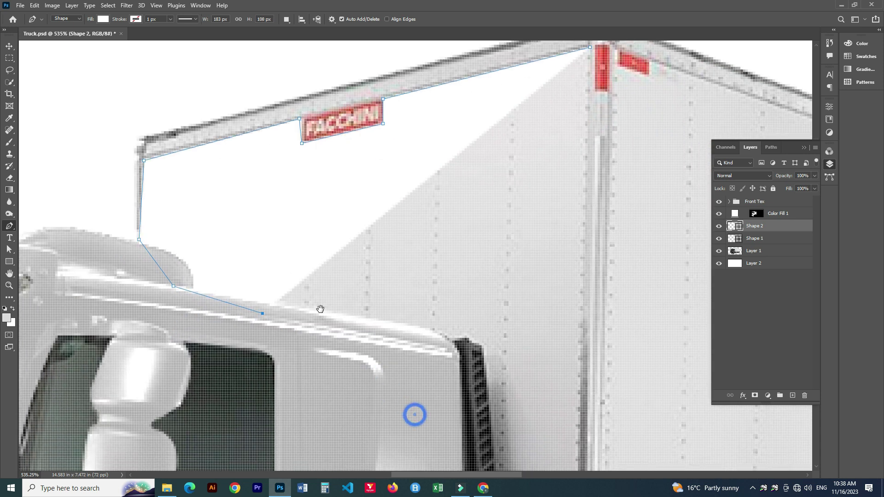
pyautogui.click(385, 333)
pyautogui.moveTo(432, 377); pyautogui.dragTo(368, 311)
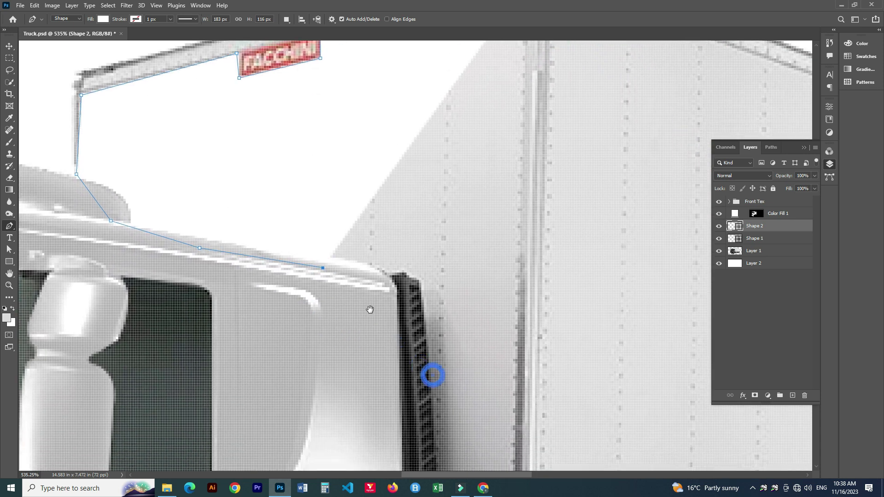
pyautogui.click(389, 285)
# Curve the outline smoothly over the top of the black post
pyautogui.click(409, 327)
pyautogui.click(408, 398)
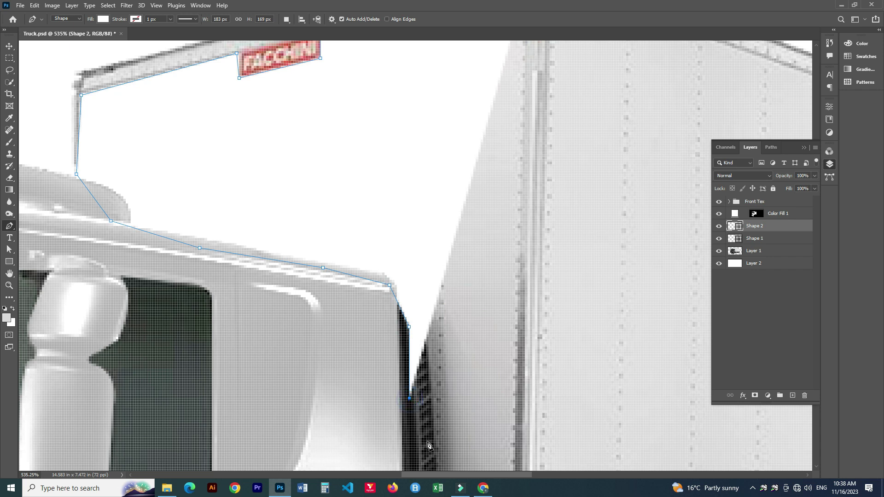
pyautogui.hotkey('ctrl', 'z')
pyautogui.hotkey('ctrl', 'z')
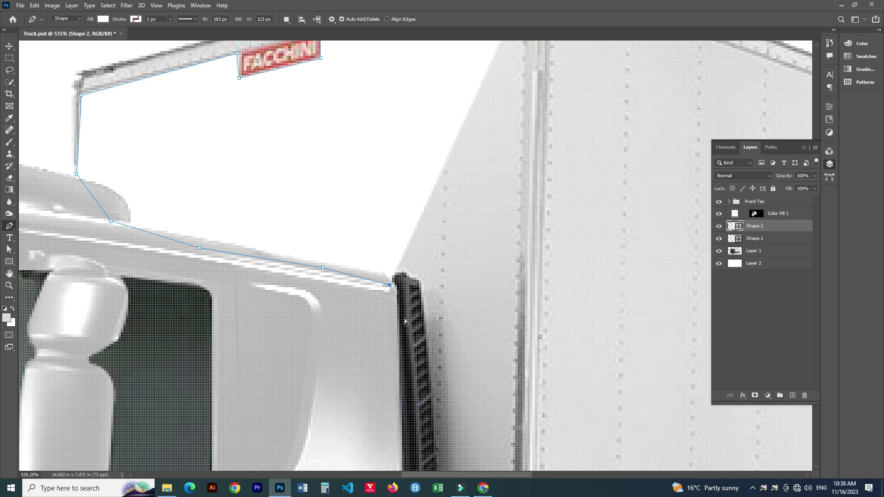
pyautogui.scroll(-2, 405, 279)
pyautogui.scroll(5, 405, 295)
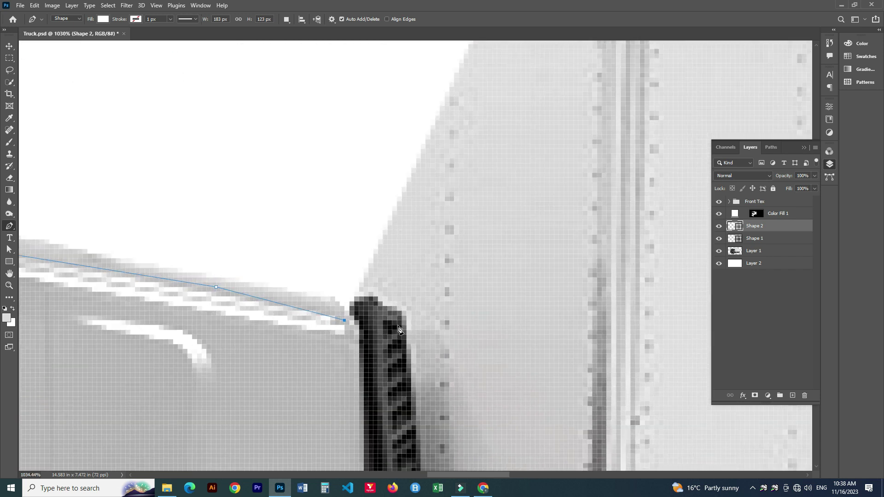
pyautogui.moveTo(405, 327); pyautogui.dragTo(443, 410)
pyautogui.hotkey('ctrl', 'z')
pyautogui.moveTo(402, 311); pyautogui.dragTo(465, 358)
pyautogui.keyDown('alt'); pyautogui.click(402, 311); pyautogui.keyUp('alt')
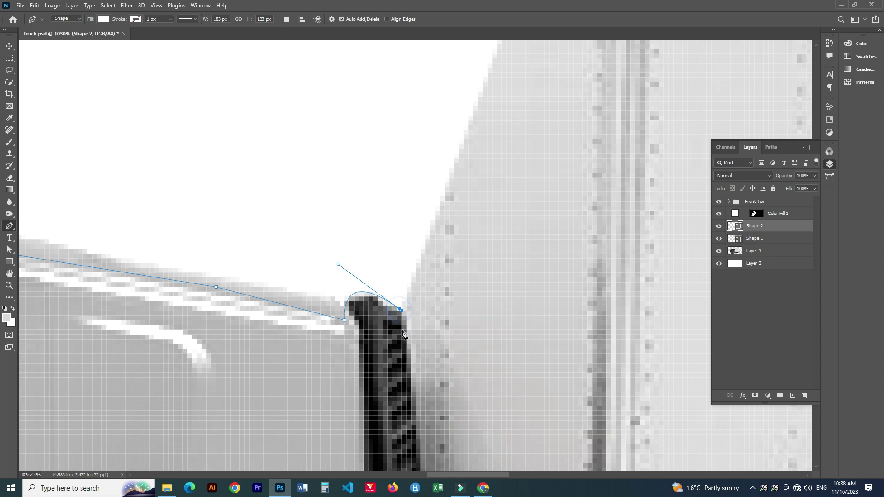
pyautogui.hotkey('ctrl', 'z')
pyautogui.scroll(-5, 402, 311)
# Trace the outline down the black post's edge to its bottom
pyautogui.moveTo(390, 326)
pyautogui.mouseDown()
pyautogui.moveTo(405, 421)
pyautogui.moveTo(396, 427)
pyautogui.mouseUp()
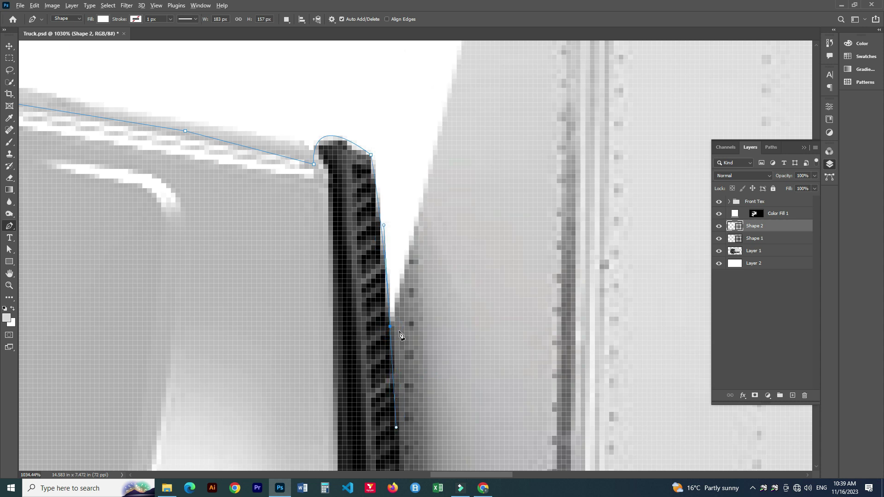
pyautogui.scroll(-5, 385, 328)
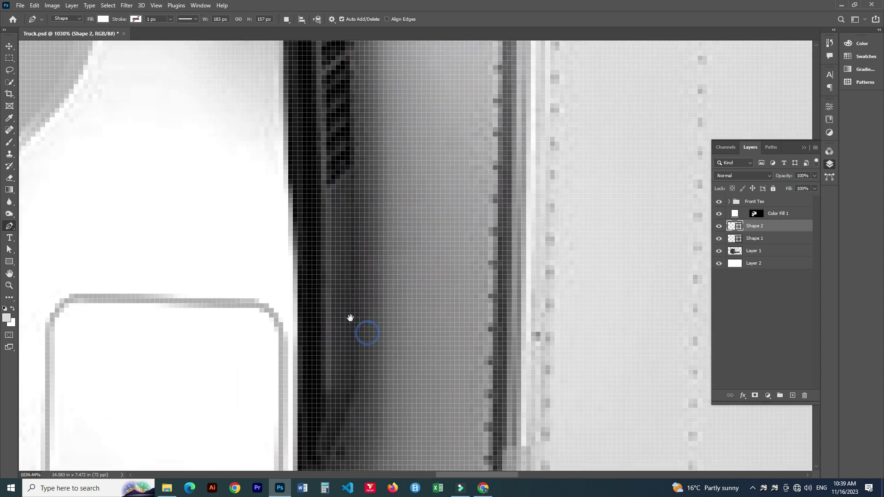
pyautogui.click(354, 327)
pyautogui.scroll(-5, 354, 328)
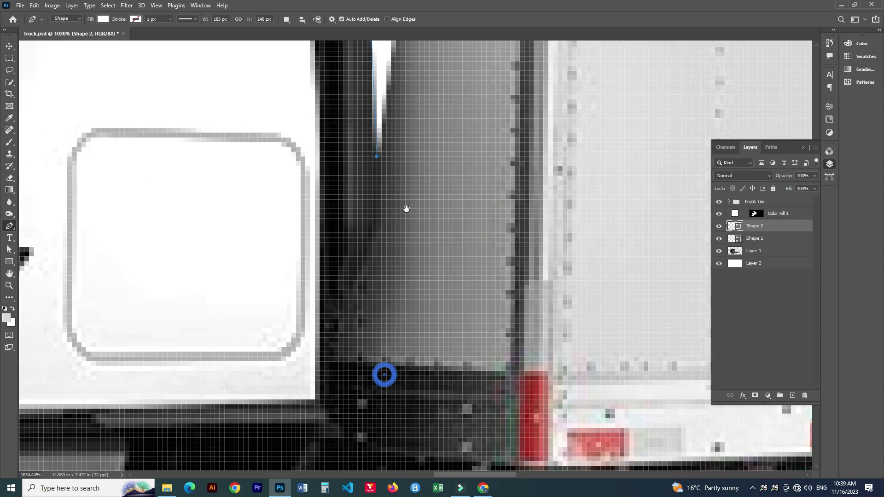
pyautogui.moveTo(350, 284); pyautogui.dragTo(315, 311)
pyautogui.keyDown('alt'); pyautogui.click(348, 285); pyautogui.keyUp('alt')
pyautogui.click(328, 309)
pyautogui.click(324, 333)
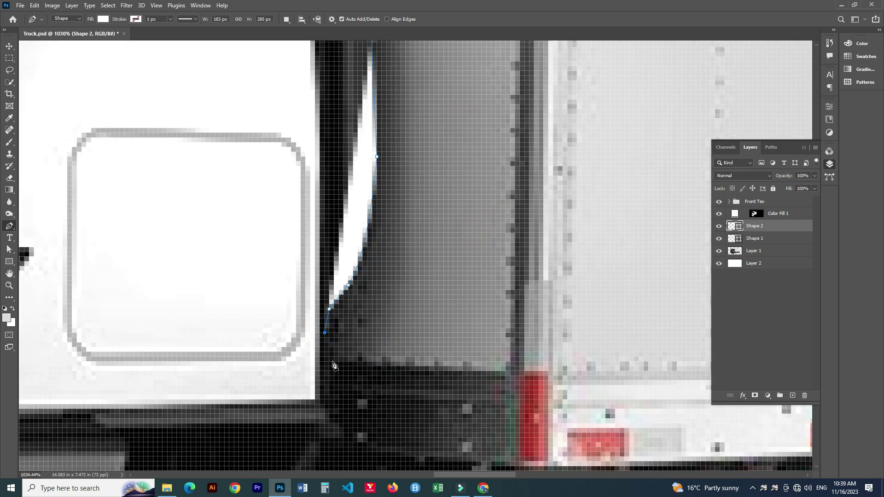
pyautogui.click(334, 362)
# Extend the outline to the box's bottom edge and close the path at the starting anchor
pyautogui.click(509, 376)
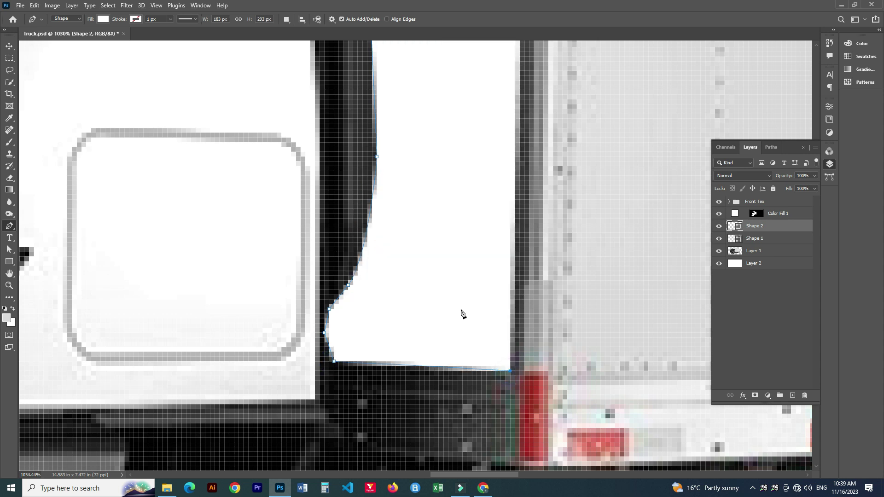
pyautogui.scroll(-5, 462, 311)
pyautogui.scroll(2, 508, 184)
pyautogui.moveTo(470, 255); pyautogui.dragTo(476, 393)
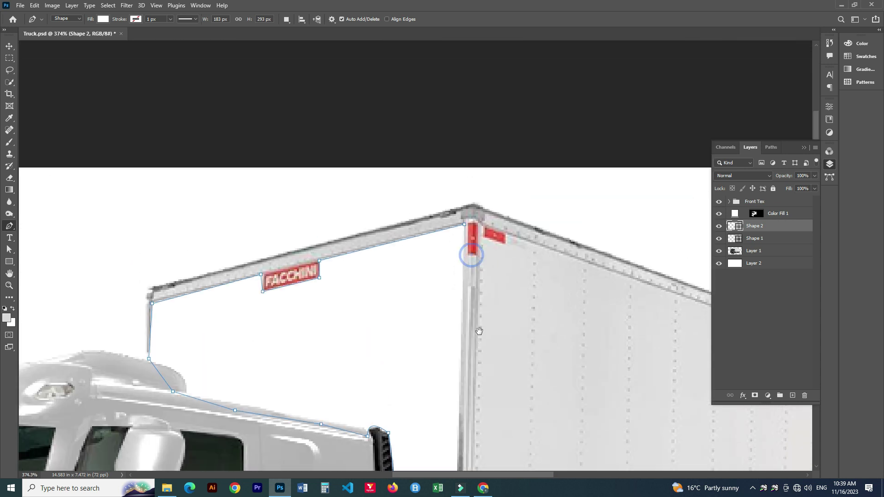
pyautogui.click(464, 226)
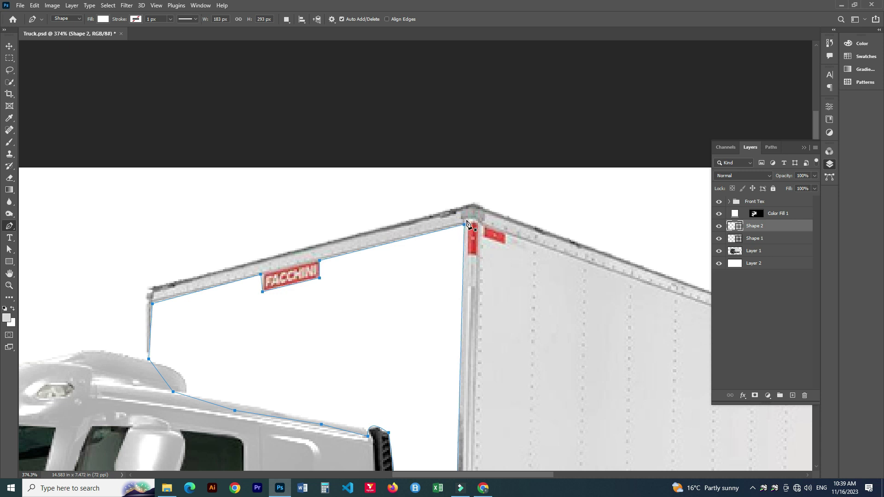
pyautogui.click(764, 238)
# Merge Shape 1 and Shape 2, copy the traced area of Layer 1 to a new layer, and hide the shape
pyautogui.keyDown('ctrl'); pyautogui.click(771, 226); pyautogui.keyUp('ctrl')
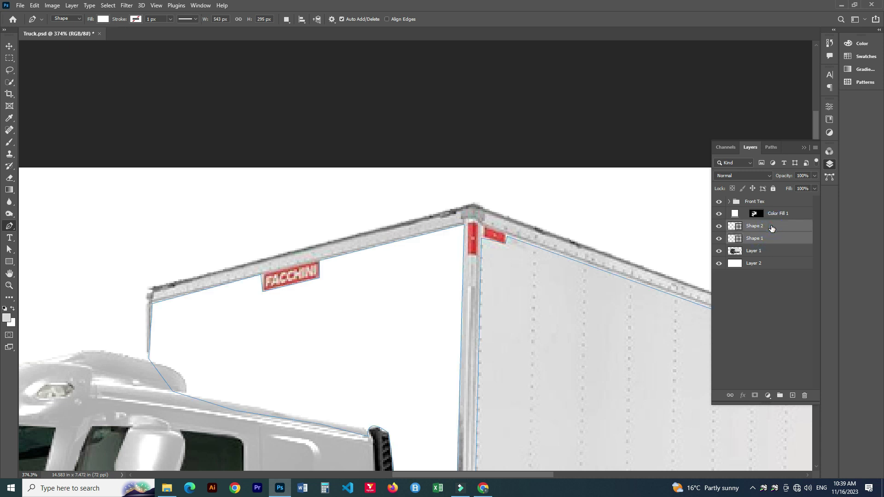
pyautogui.hotkey('ctrl', 'e')
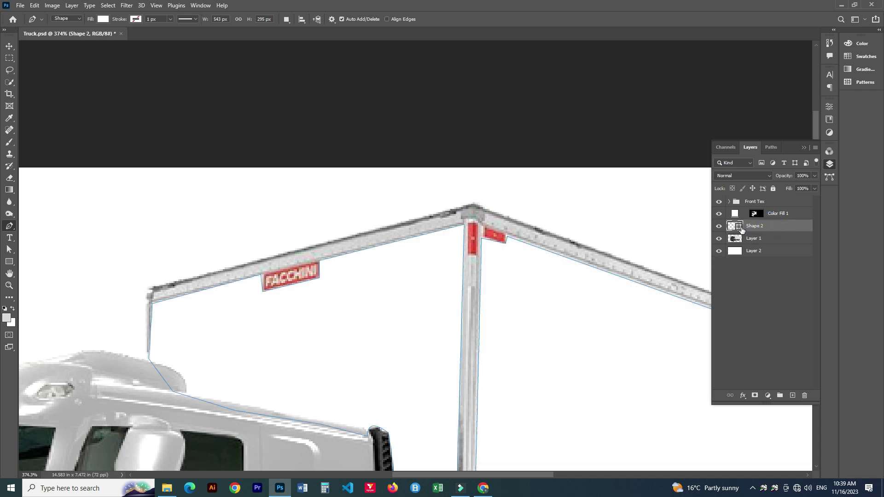
pyautogui.keyDown('ctrl'); pyautogui.click(740, 226); pyautogui.keyUp('ctrl')
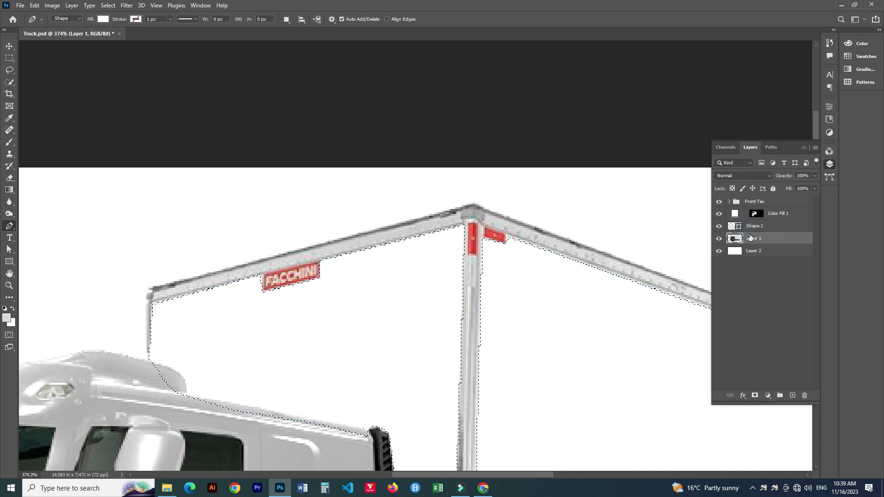
pyautogui.hotkey('ctrl', 'j')
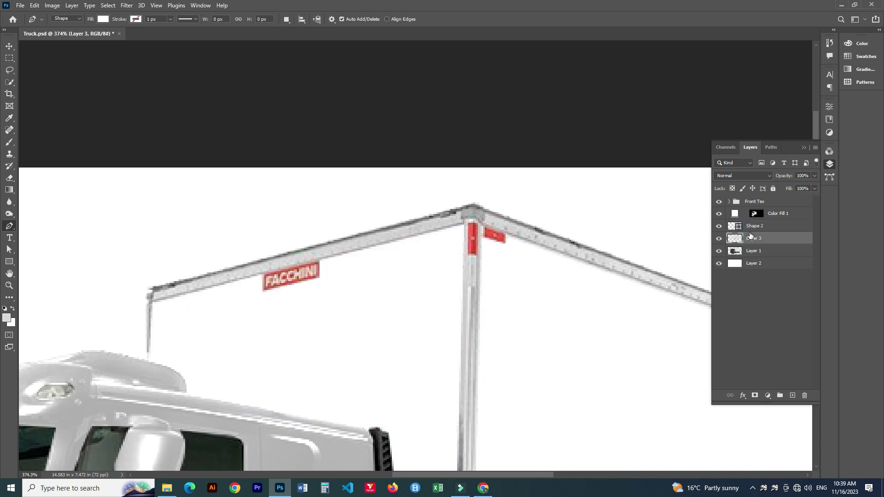
pyautogui.click(718, 227)
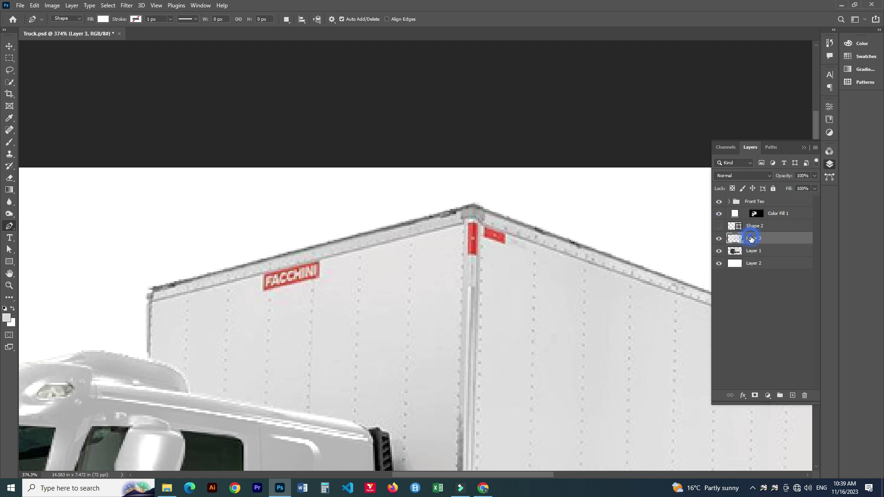
# Duplicate the copied layer twice and name the three layers Shadow, Midtone and Light
pyautogui.hotkey('ctrl', 'j')
pyautogui.hotkey('ctrl', 'j')
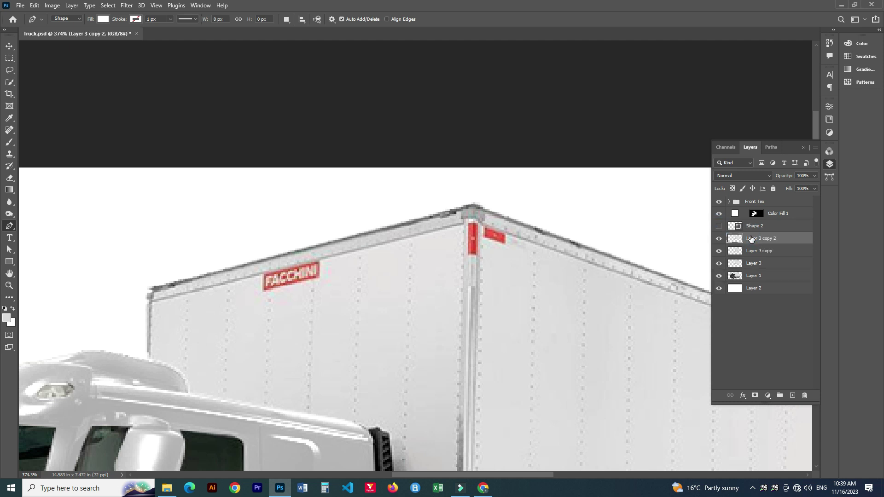
pyautogui.write('S')
pyautogui.press('Return')
pyautogui.doubleClick(753, 250)
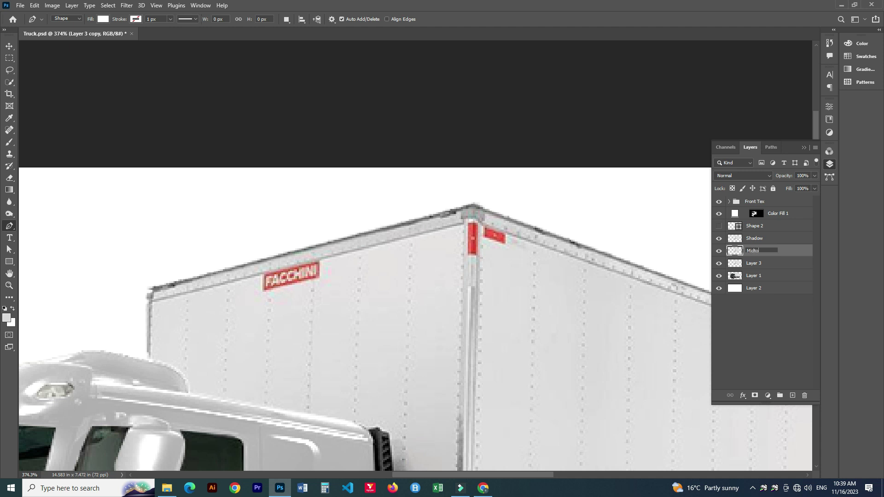
pyautogui.doubleClick(754, 263)
pyautogui.write('Light')
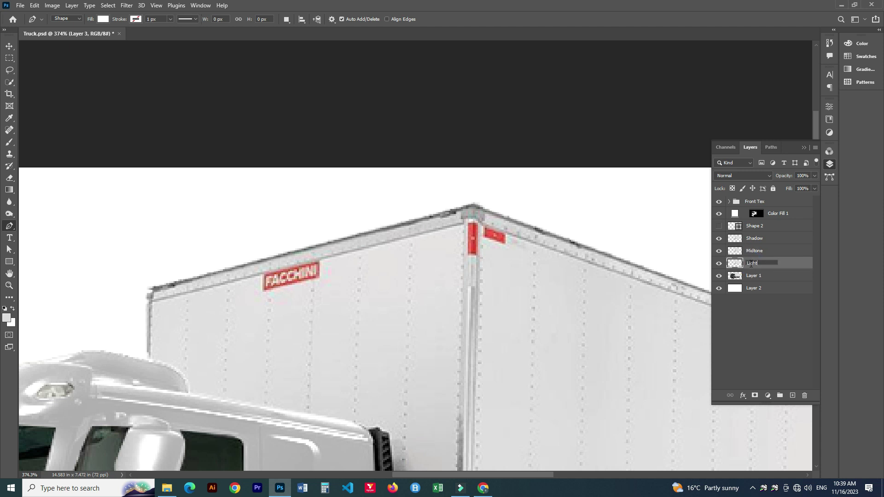
pyautogui.press('Return')
# Group the three layers as 'Back Texture' and delete the Shape 2 layer
pyautogui.keyDown('shift'); pyautogui.click(762, 242); pyautogui.keyUp('shift')
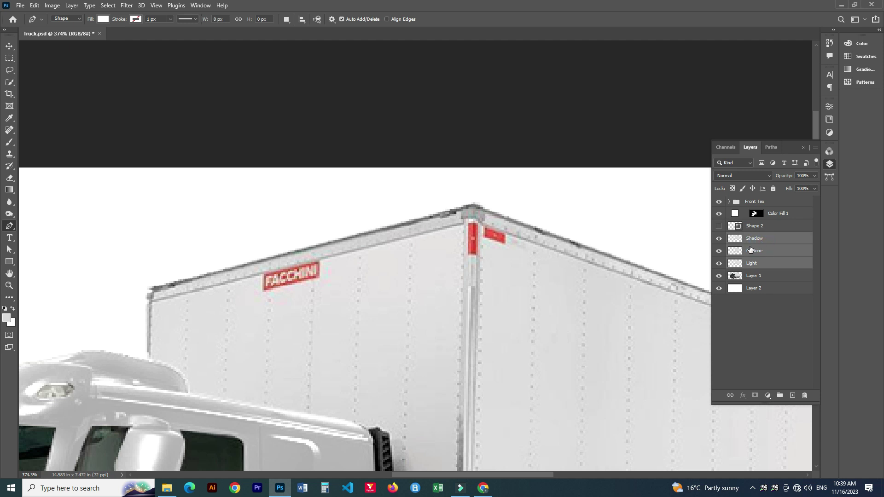
pyautogui.hotkey('ctrl', 'g')
pyautogui.doubleClick(748, 238)
pyautogui.write('Back Texture')
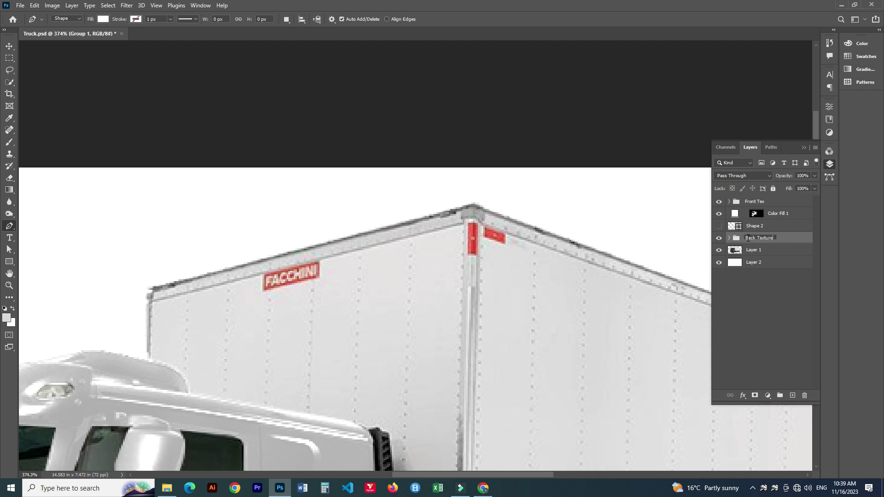
pyautogui.press('Return')
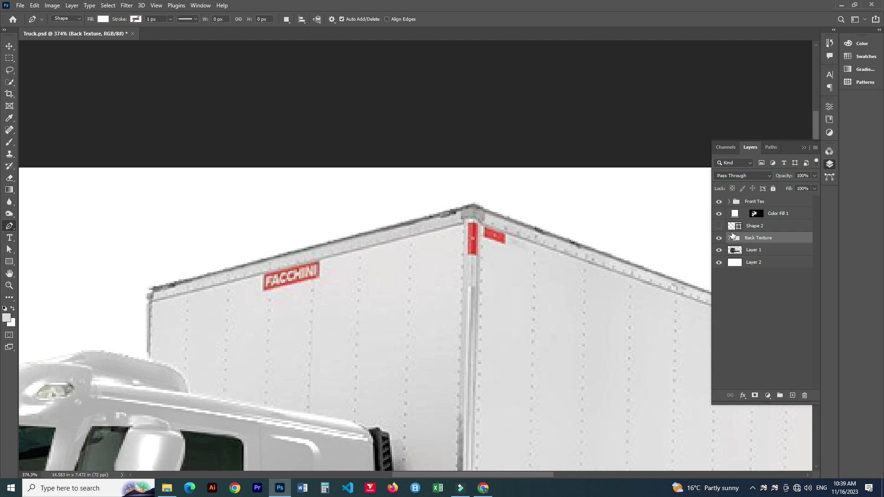
pyautogui.click(733, 225)
pyautogui.press('Delete')
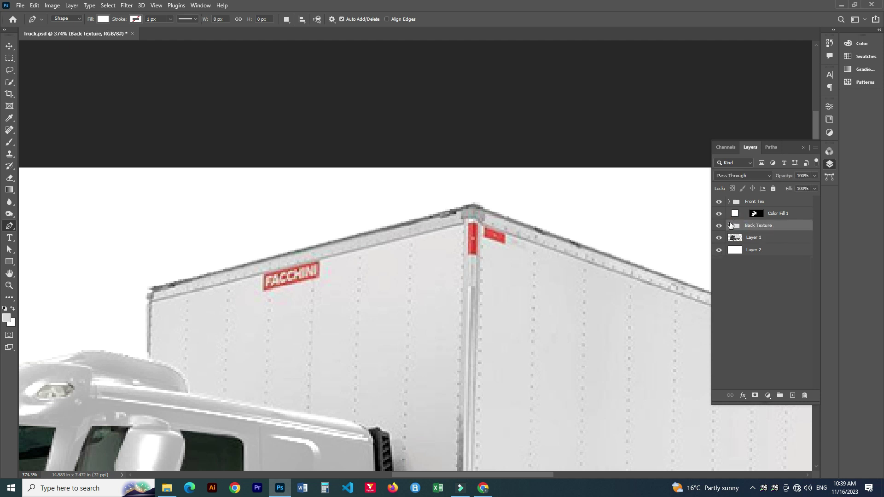
# Give the Shadow layer a darkening blend mode and set Midtone to Overlay
pyautogui.click(732, 226)
pyautogui.doubleClick(762, 237)
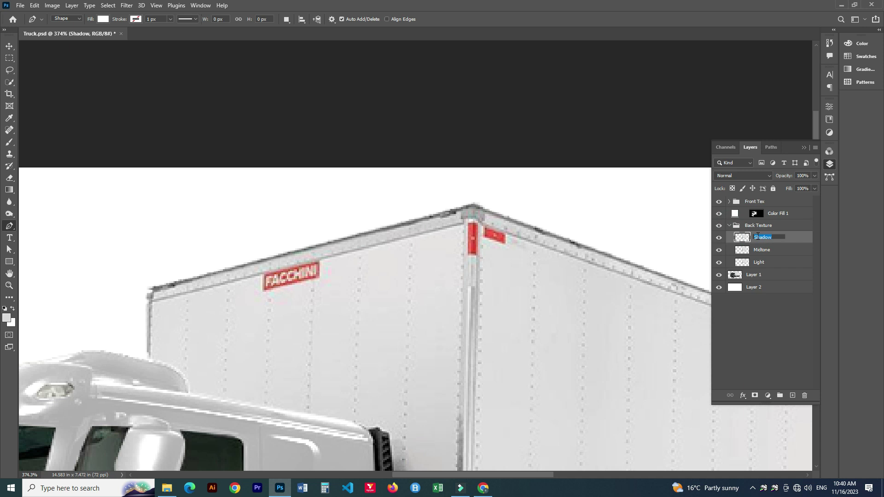
pyautogui.press('Return')
pyautogui.click(748, 176)
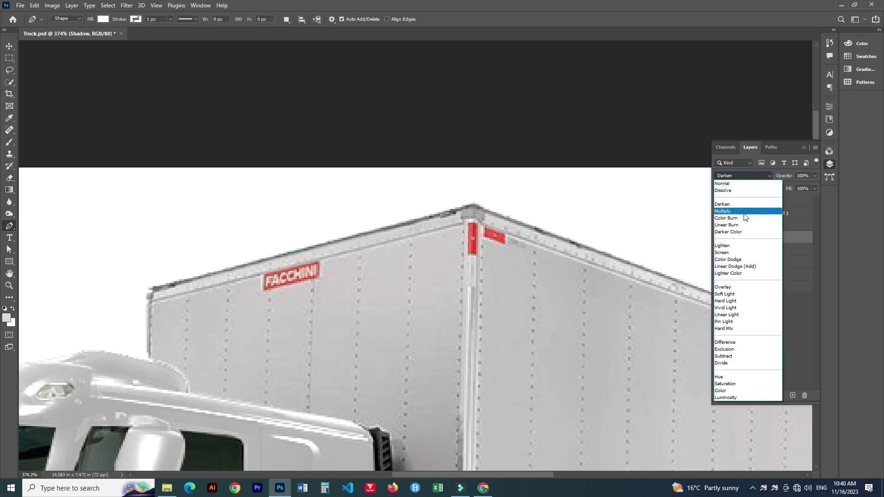
pyautogui.click(745, 211)
pyautogui.click(767, 251)
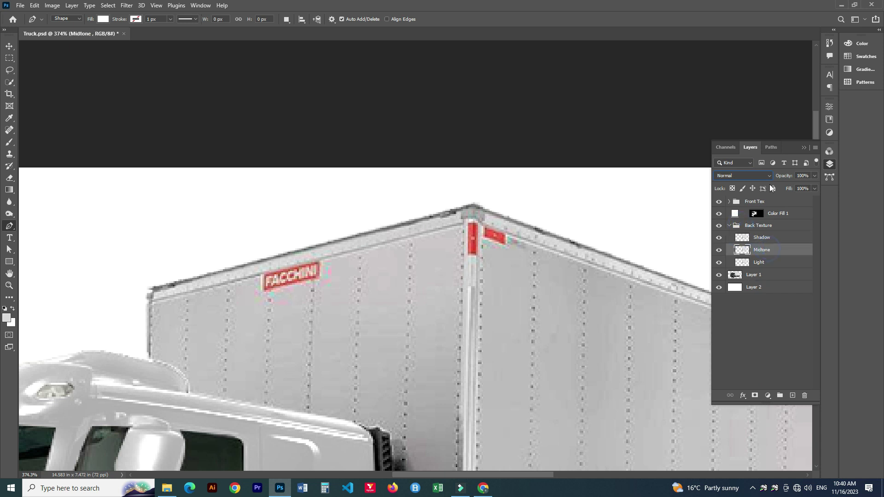
pyautogui.click(770, 174)
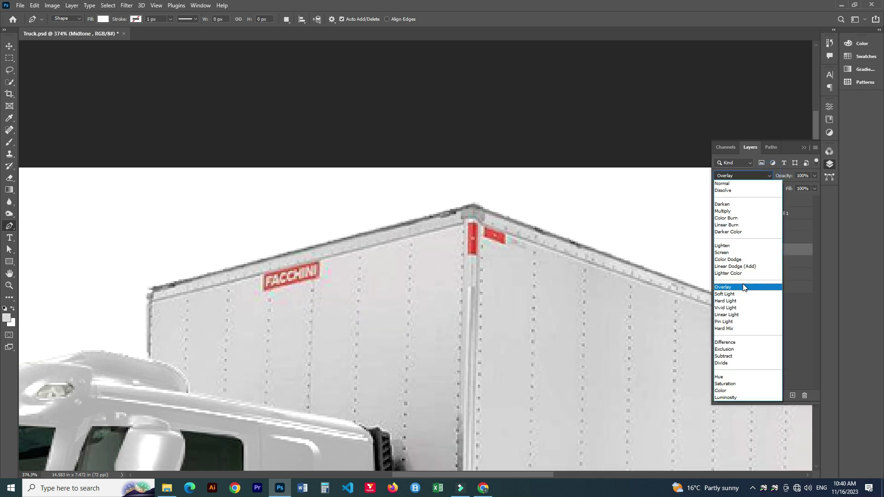
pyautogui.click(742, 287)
# Set the Light layer's blend mode to Screen
pyautogui.click(760, 262)
pyautogui.click(758, 175)
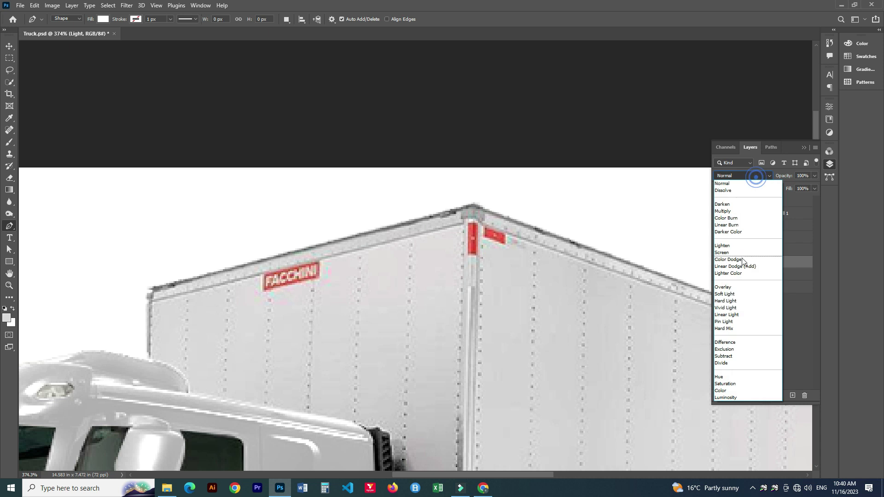
pyautogui.click(731, 252)
pyautogui.click(752, 176)
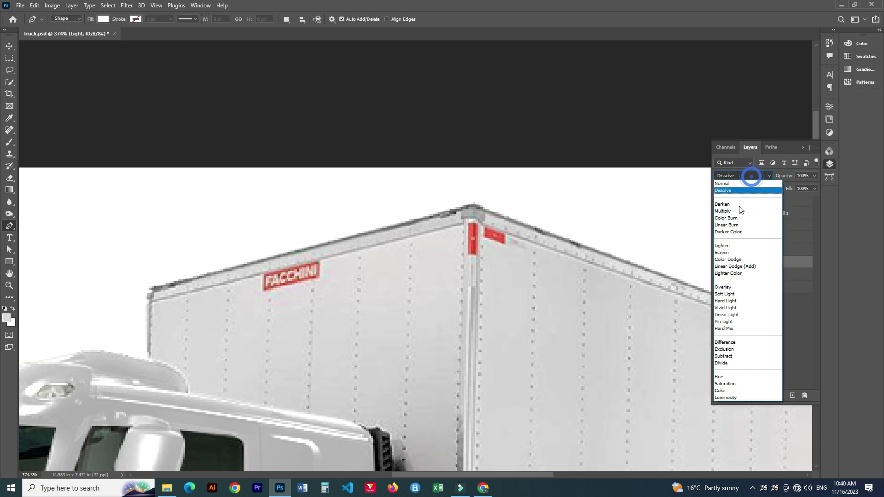
pyautogui.click(752, 251)
# Add a white (#ffffff) Solid Color fill layer above Layer 1
pyautogui.click(760, 275)
pyautogui.click(768, 395)
pyautogui.click(791, 232)
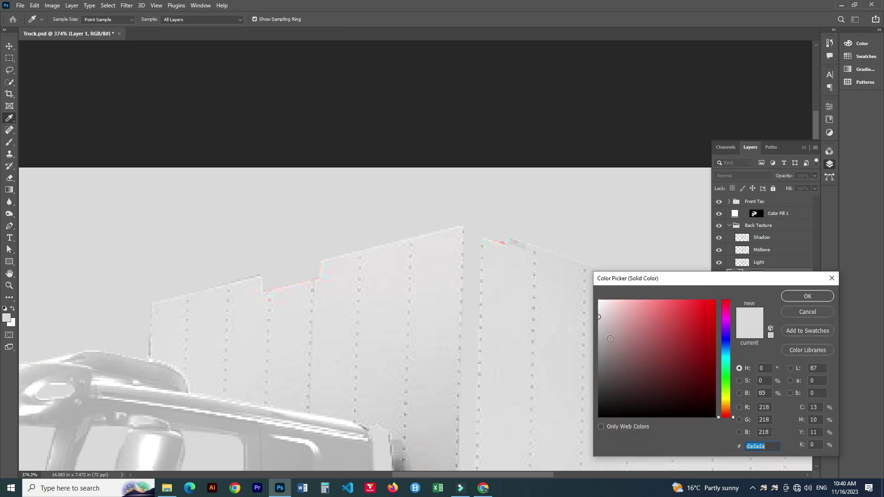
pyautogui.write('ffffff')
pyautogui.click(799, 296)
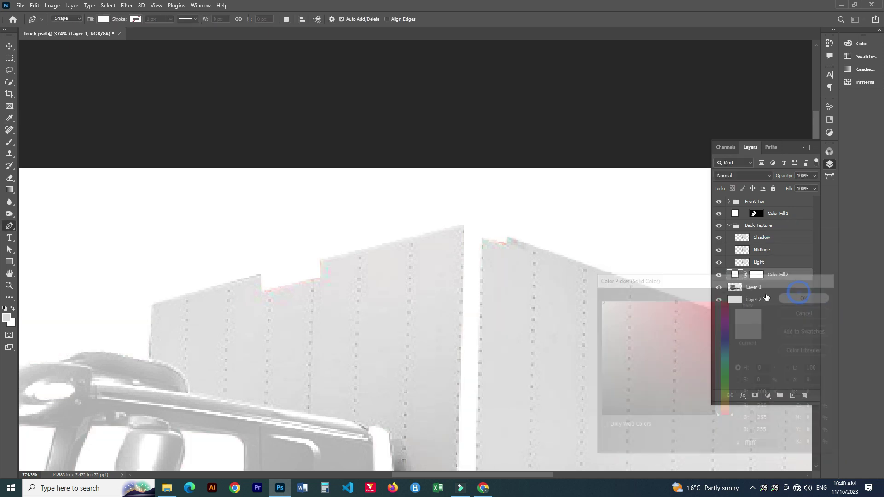
# Mask Color Fill 2 to the truck box using a mask built from the Light layer
pyautogui.click(742, 264)
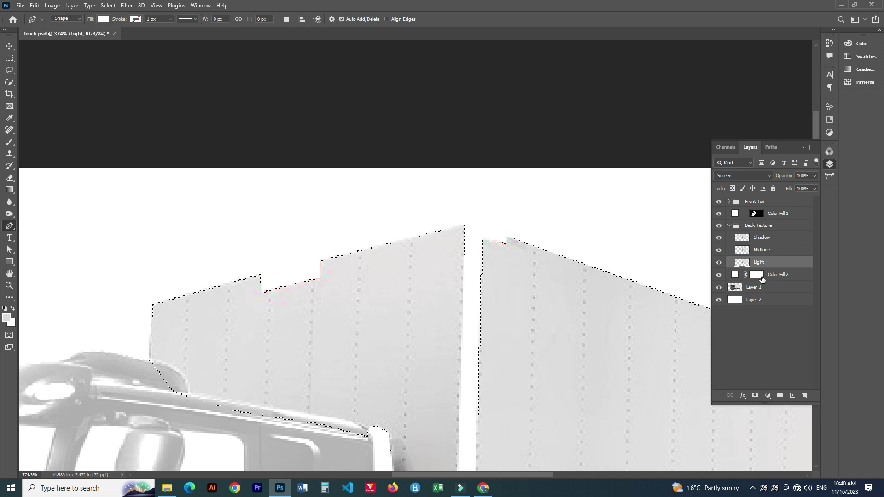
pyautogui.click(755, 393)
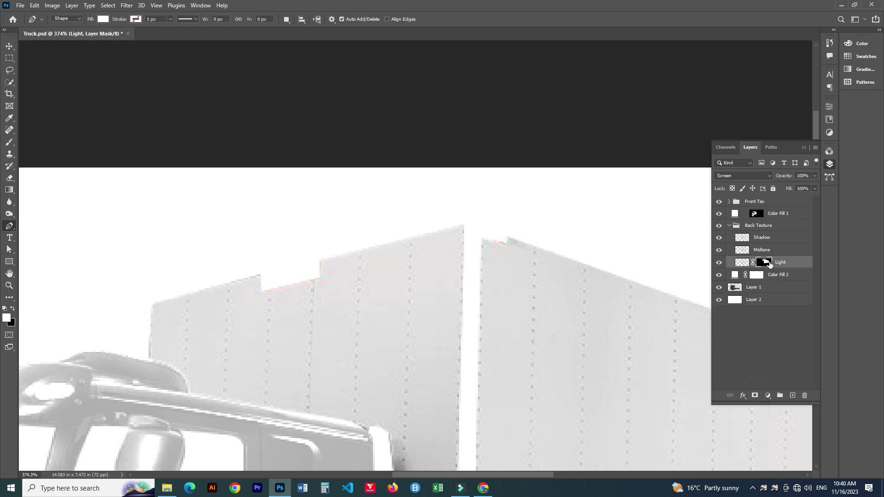
pyautogui.moveTo(756, 275); pyautogui.dragTo(765, 261)
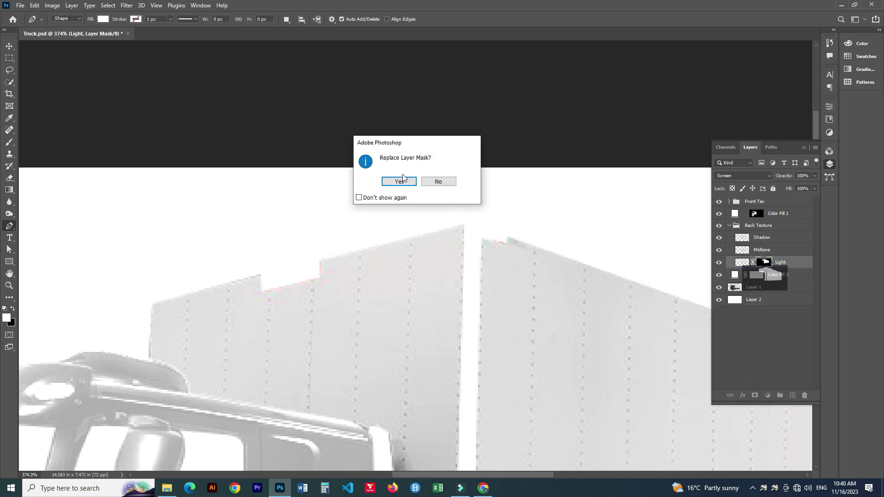
pyautogui.click(399, 181)
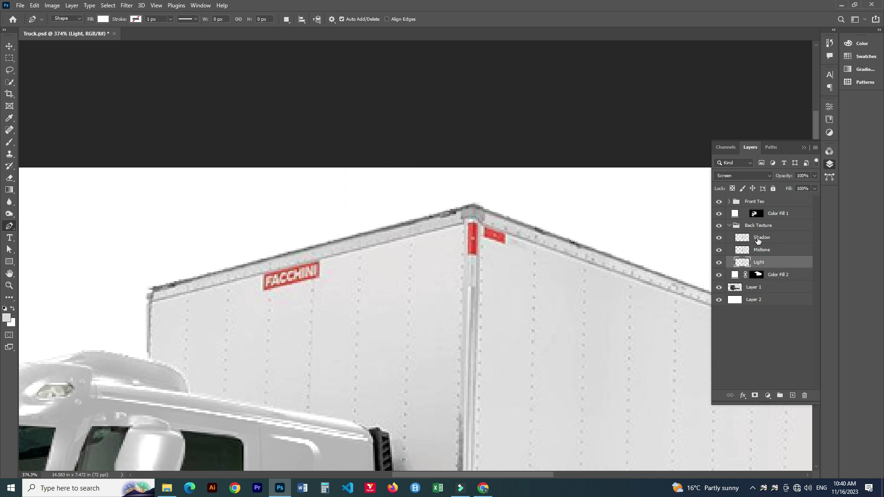
pyautogui.click(757, 238)
pyautogui.hotkey('ctrl', 'l')
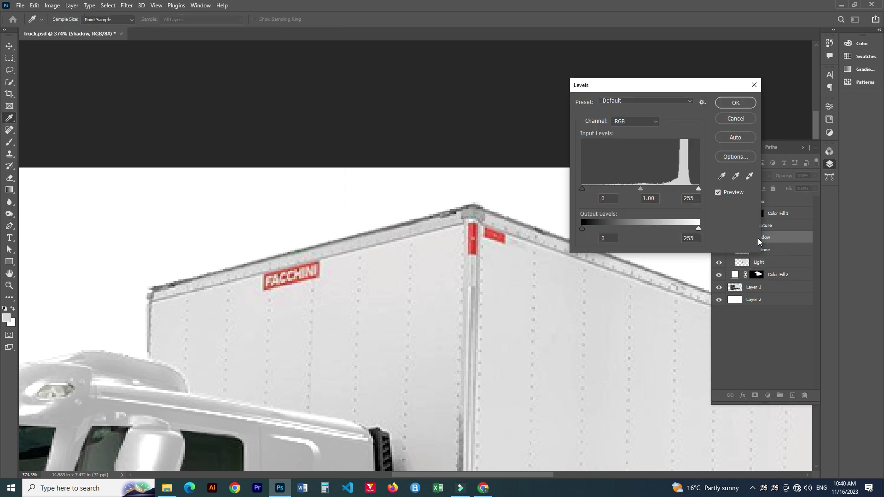
# Brighten the Shadow texture with Levels (white input 237) and turn Color Fill 2 black
pyautogui.moveTo(697, 189); pyautogui.dragTo(690, 189)
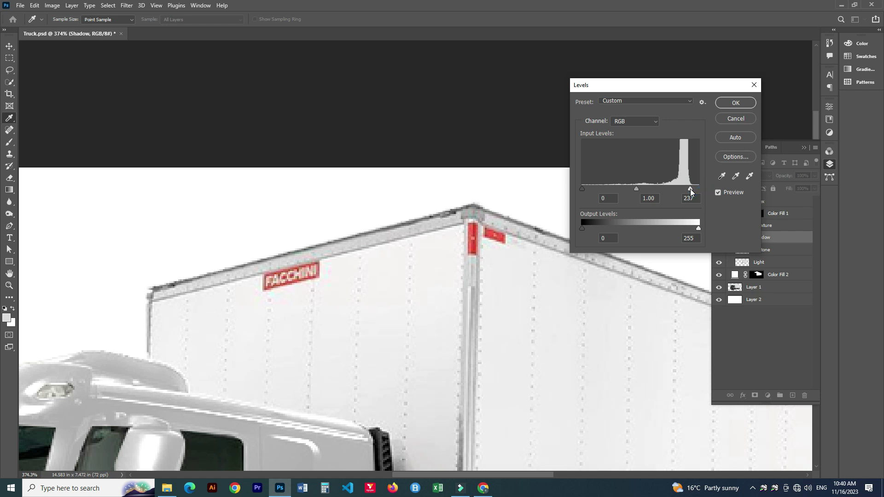
pyautogui.click(736, 103)
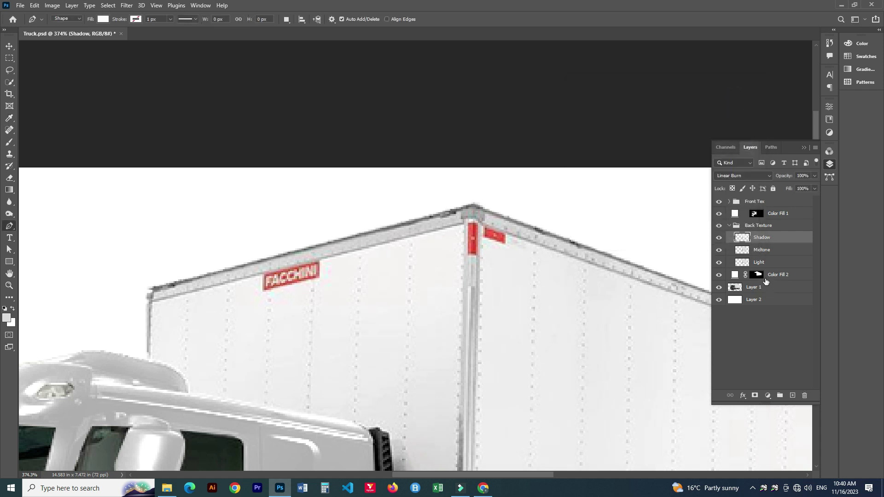
pyautogui.click(759, 262)
pyautogui.doubleClick(734, 274)
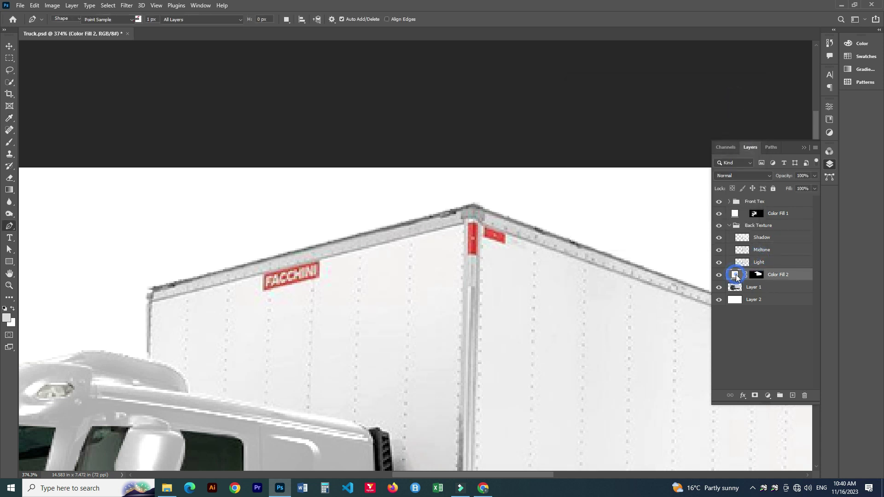
pyautogui.click(612, 402)
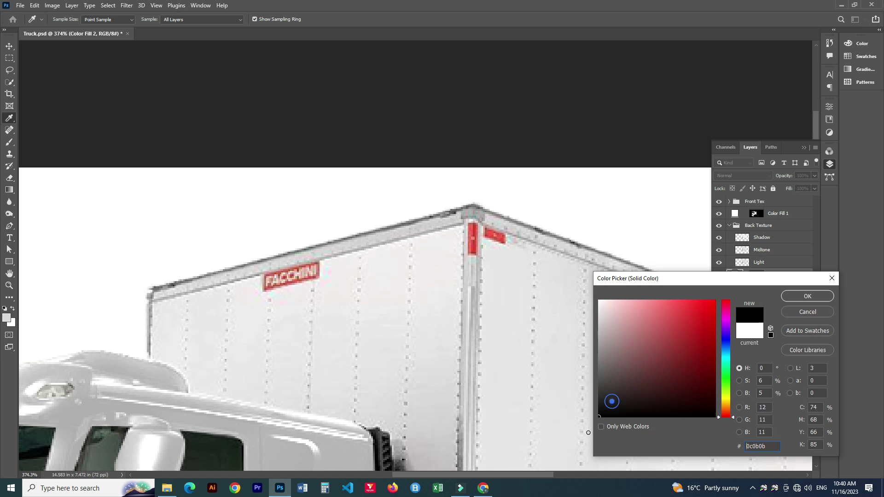
pyautogui.click(795, 297)
pyautogui.press('p')
# Darken the Light layer with Levels (output 49, gamma 0.46) and set it to 80% opacity
pyautogui.click(746, 262)
pyautogui.hotkey('ctrl', '0')
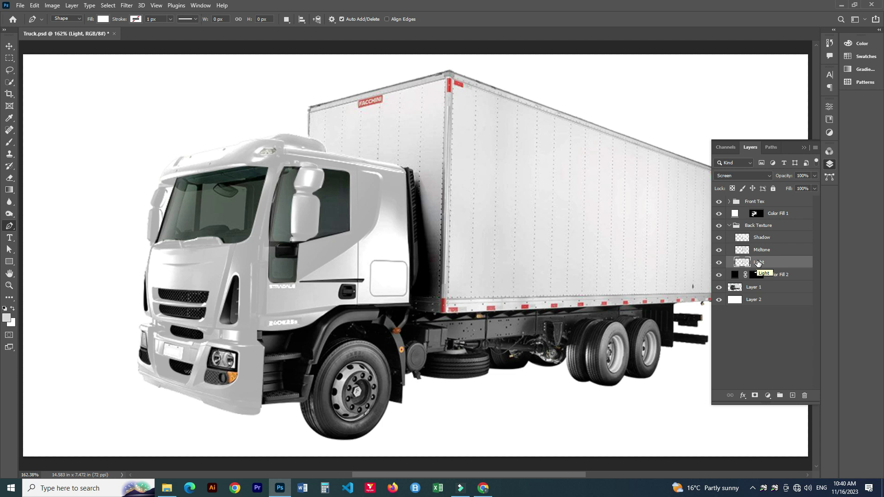
pyautogui.hotkey('ctrl', 'l')
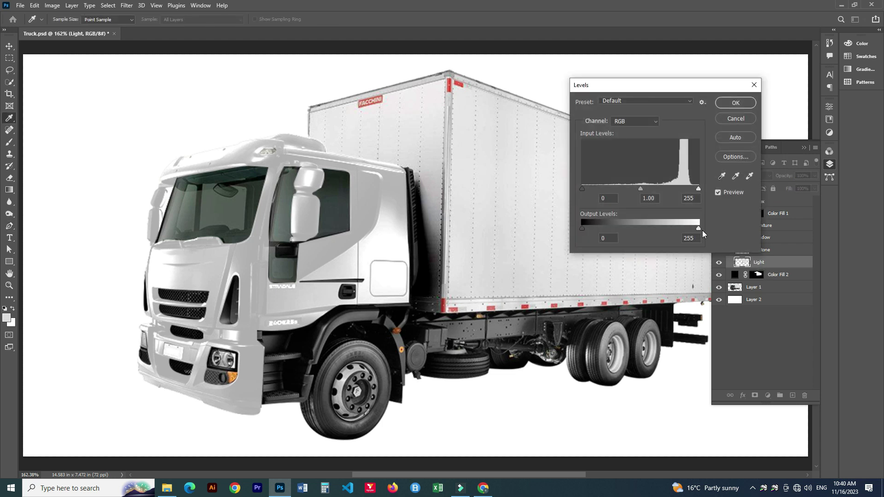
pyautogui.moveTo(697, 230); pyautogui.dragTo(605, 228)
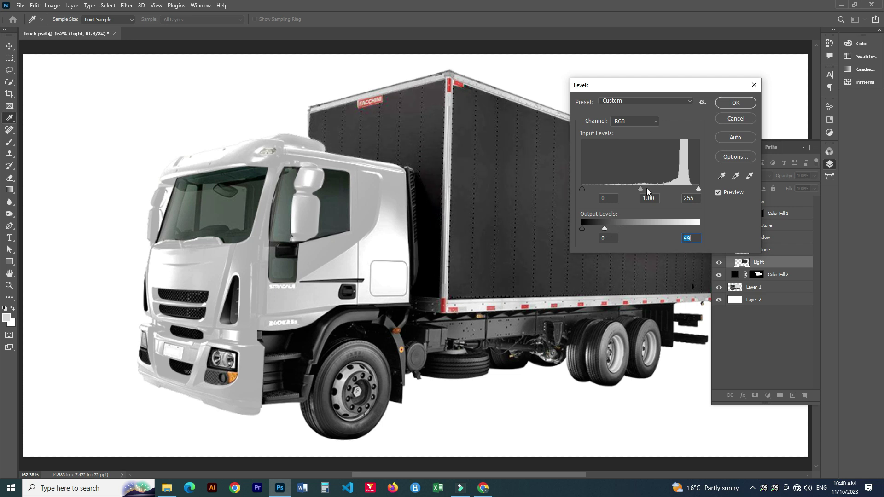
pyautogui.moveTo(640, 189); pyautogui.dragTo(668, 189)
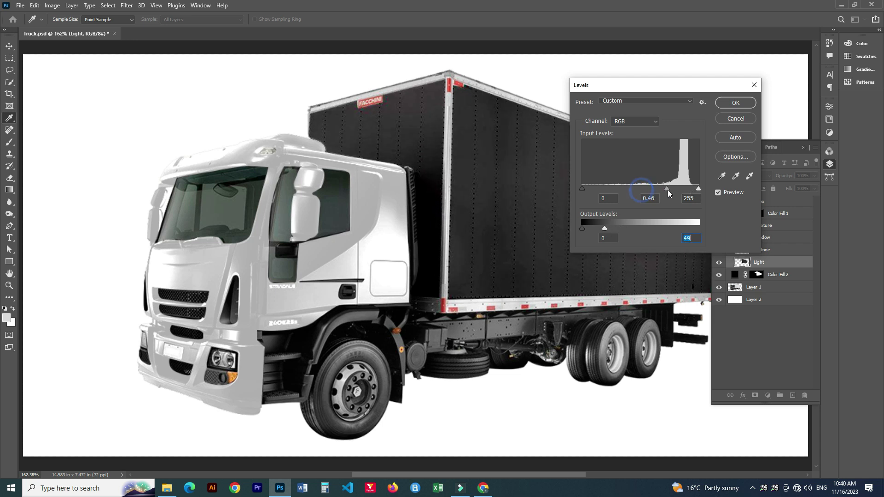
pyautogui.click(735, 103)
pyautogui.press('p')
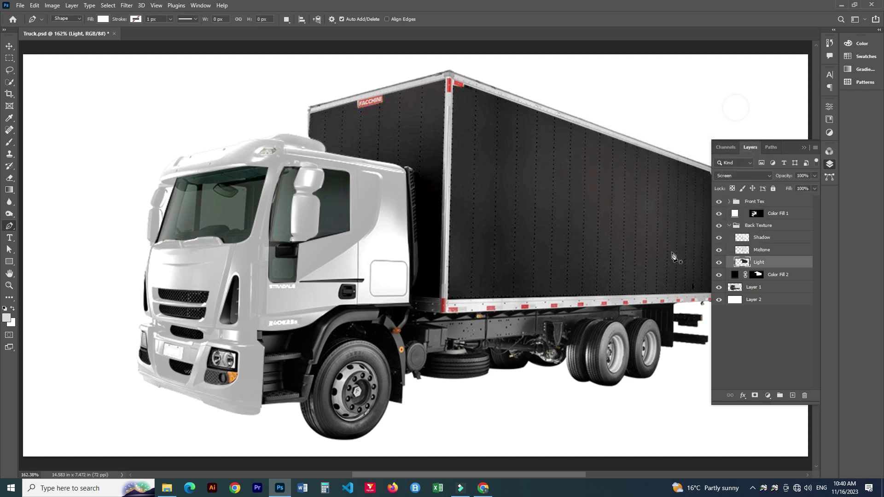
pyautogui.press('8')
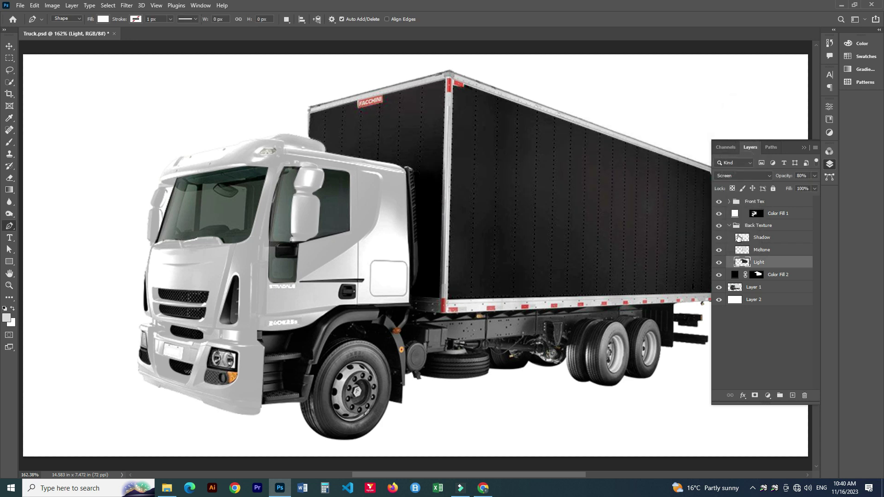
# Collapse the Back Texture group and hide the black Color Fill 2 layer
pyautogui.click(730, 226)
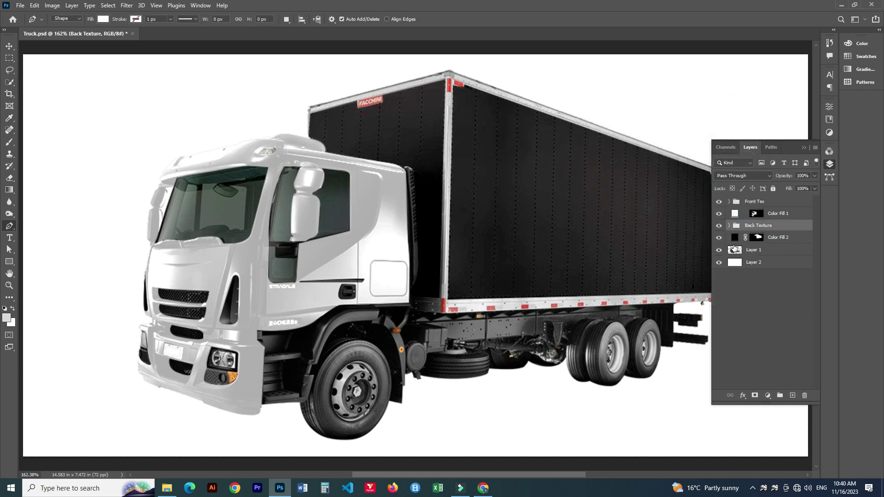
pyautogui.click(718, 238)
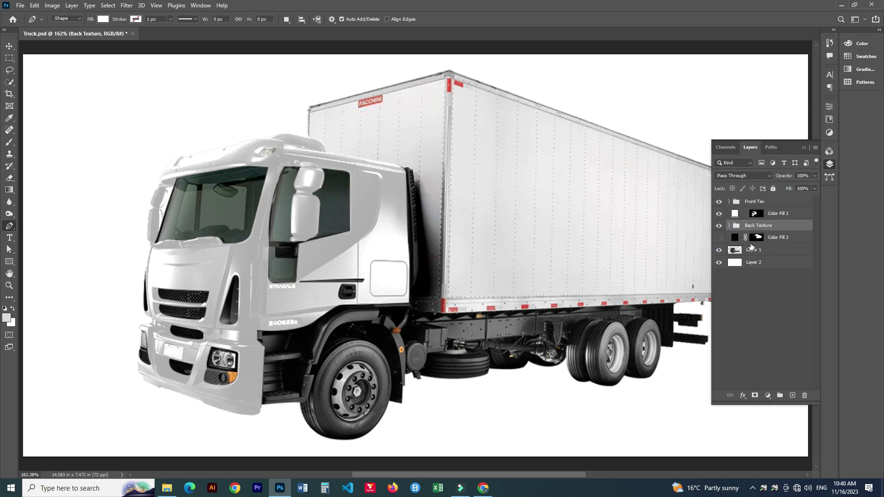
pyautogui.click(747, 252)
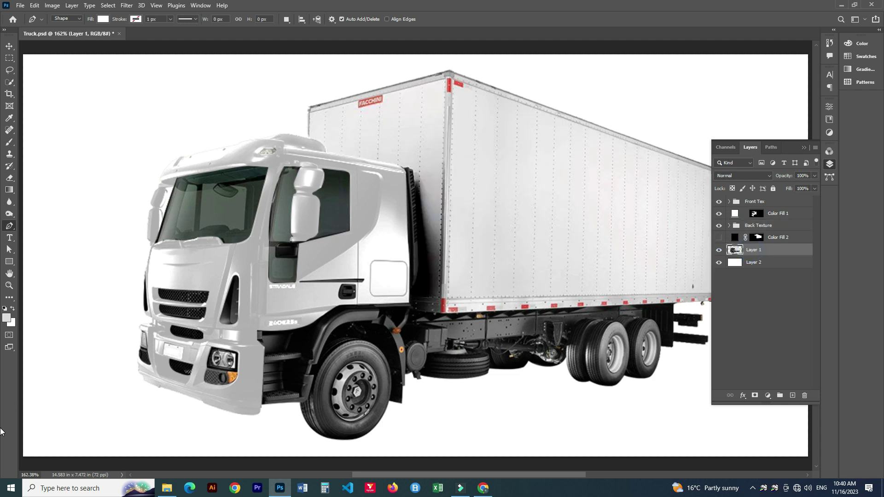
# Draw a rectangle covering the whole side of the truck box
pyautogui.click(8, 261)
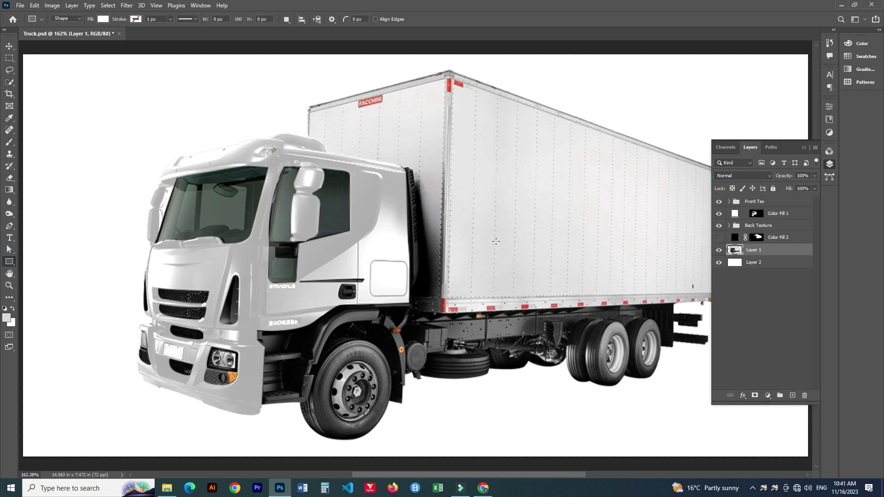
pyautogui.scroll(-3, 496, 241)
pyautogui.scroll(5, 345, 160)
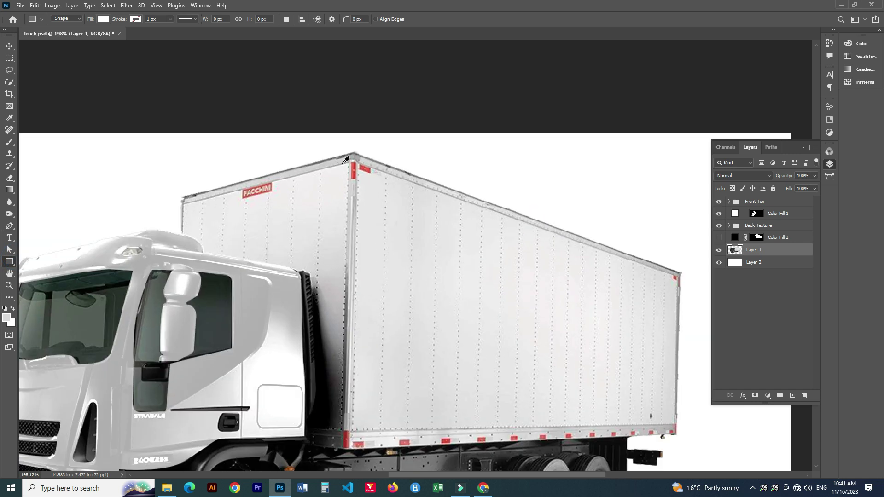
pyautogui.moveTo(354, 154)
pyautogui.mouseDown()
pyautogui.moveTo(724, 443)
pyautogui.moveTo(820, 439)
pyautogui.mouseUp()
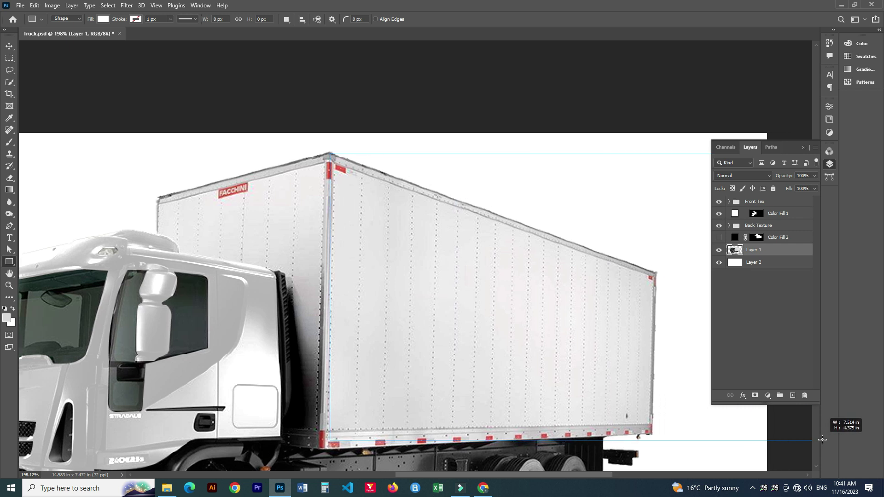
pyautogui.moveTo(820, 439); pyautogui.dragTo(809, 433)
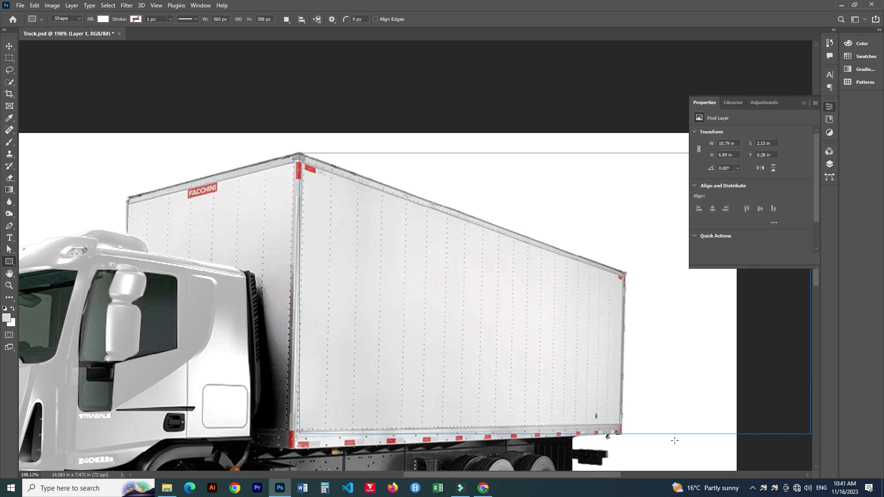
pyautogui.scroll(-3, 599, 419)
pyautogui.moveTo(661, 327); pyautogui.dragTo(523, 327)
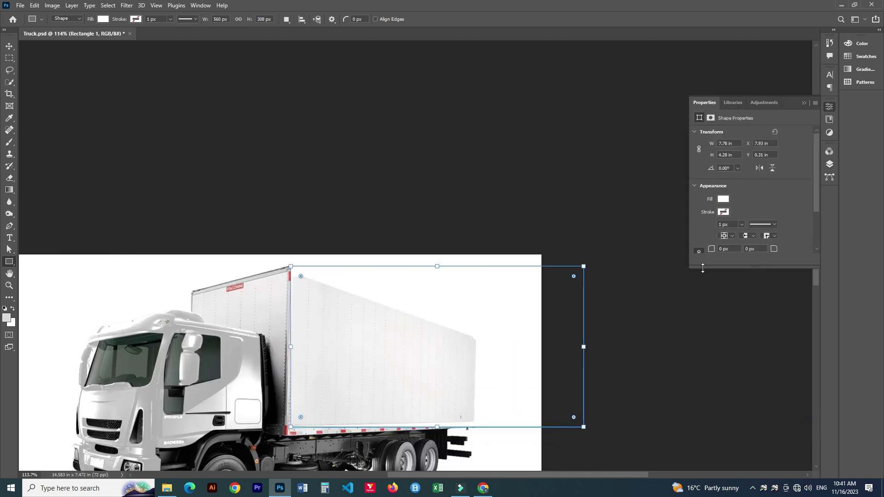
pyautogui.click(829, 165)
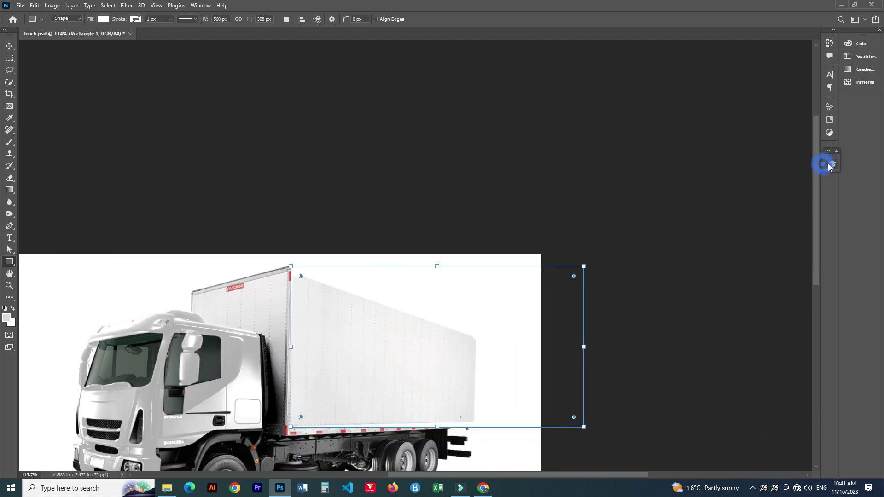
# Rename Rectangle 1 to 'Side design' and convert it to a smart object
pyautogui.doubleClick(763, 263)
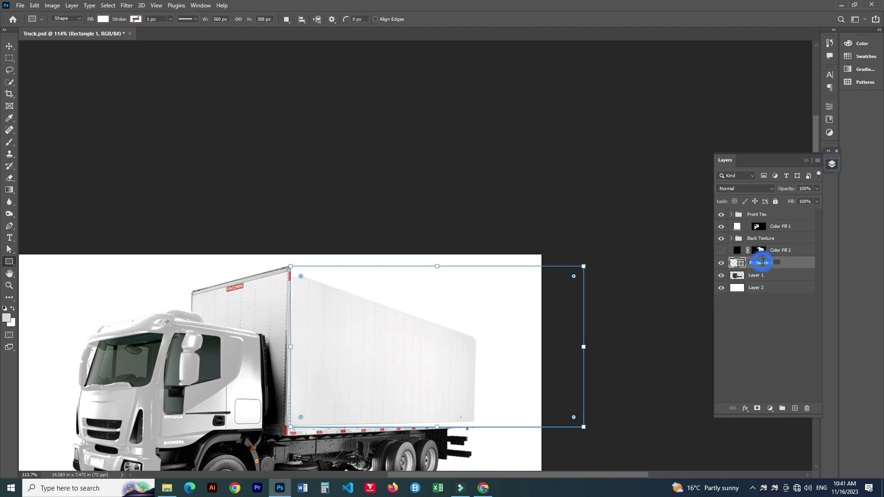
pyautogui.write('Ba')
pyautogui.press('Return')
pyautogui.doubleClick(763, 262)
pyautogui.press('Return')
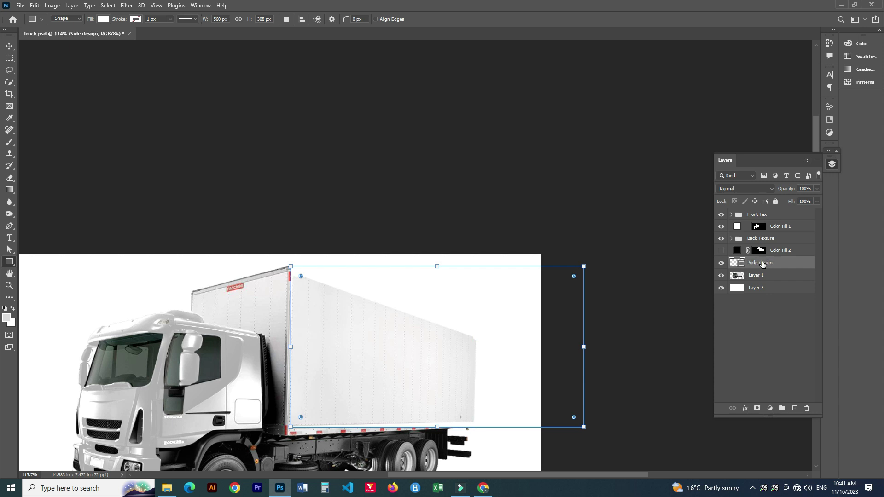
pyautogui.rightClick(759, 263)
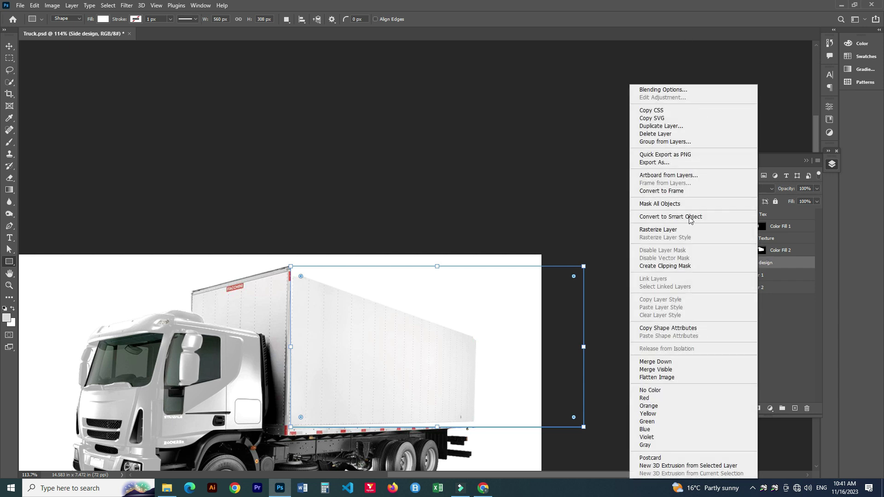
pyautogui.click(686, 217)
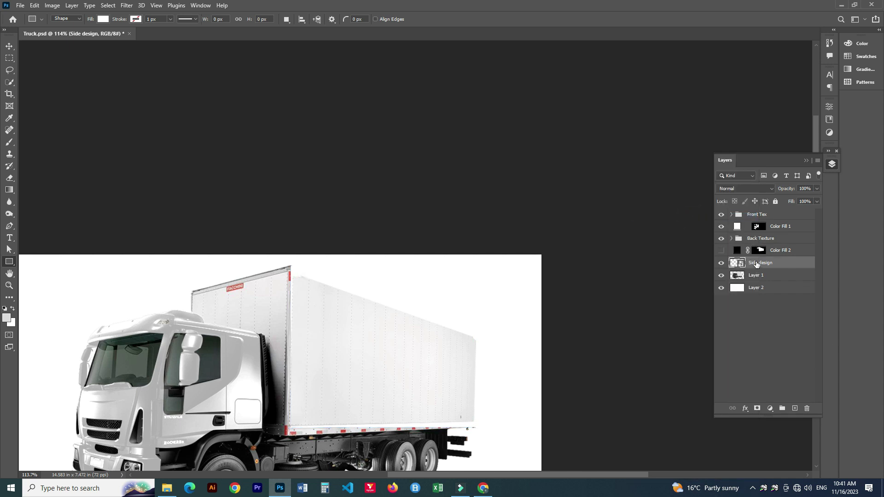
pyautogui.hotkey('ctrl', 't')
# Distort Side design's four corner handles onto the four corners of the cargo box side
pyautogui.moveTo(582, 265); pyautogui.dragTo(478, 335)
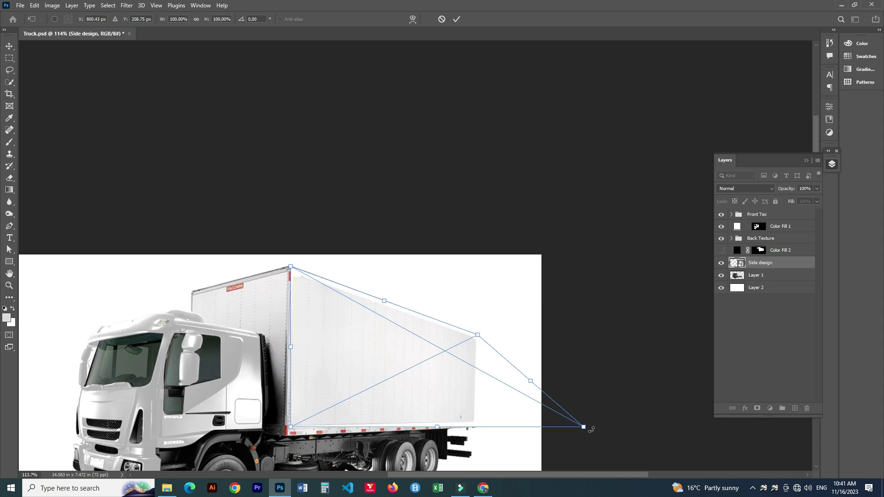
pyautogui.moveTo(583, 427); pyautogui.dragTo(474, 425)
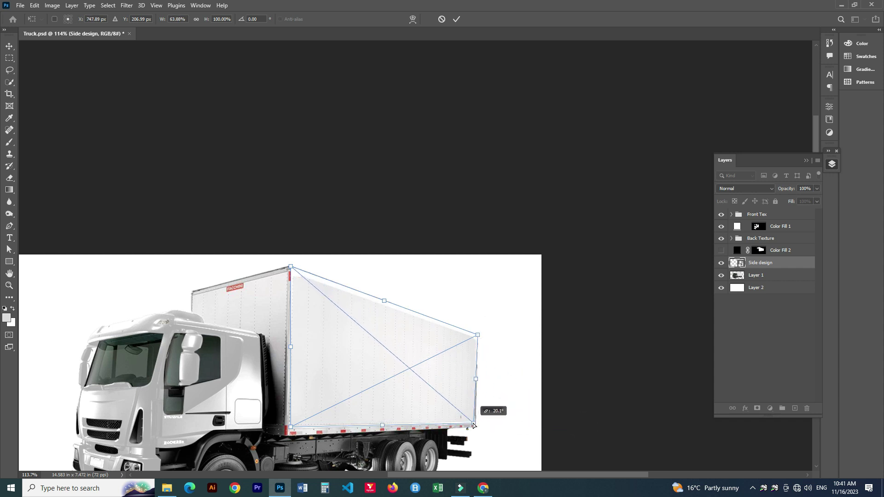
pyautogui.scroll(5, 292, 253)
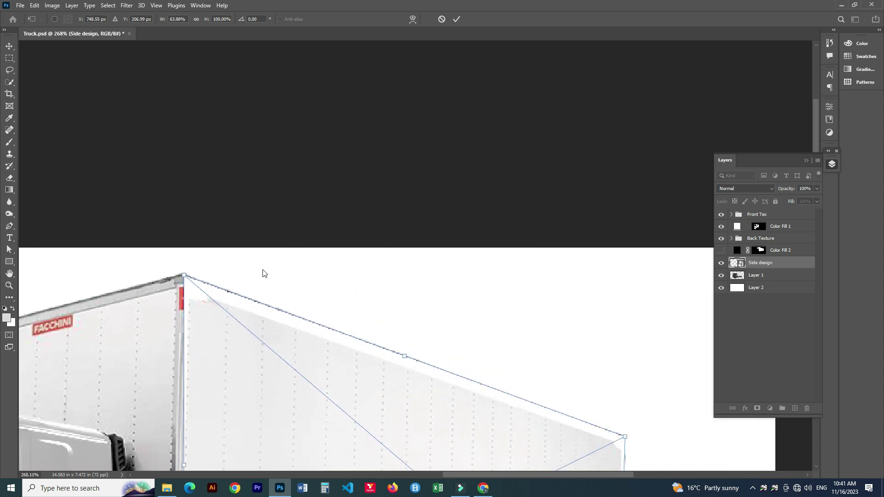
pyautogui.moveTo(184, 275); pyautogui.dragTo(185, 282)
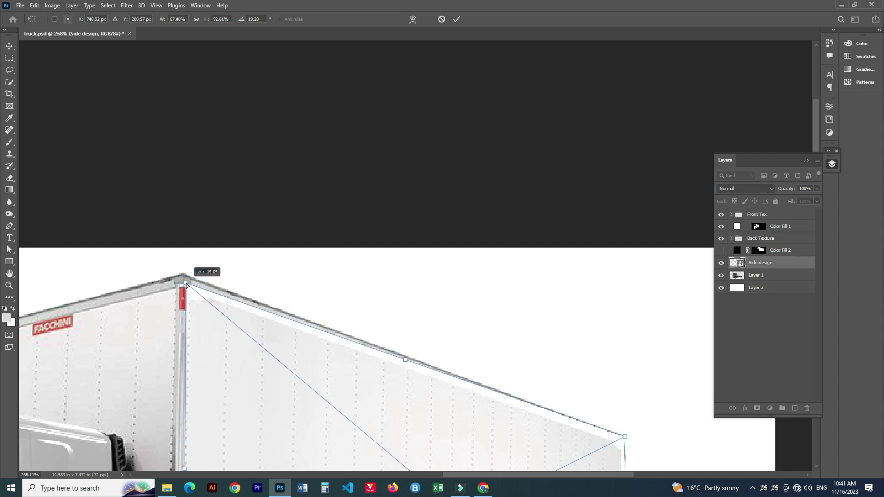
pyautogui.scroll(-3, 407, 436)
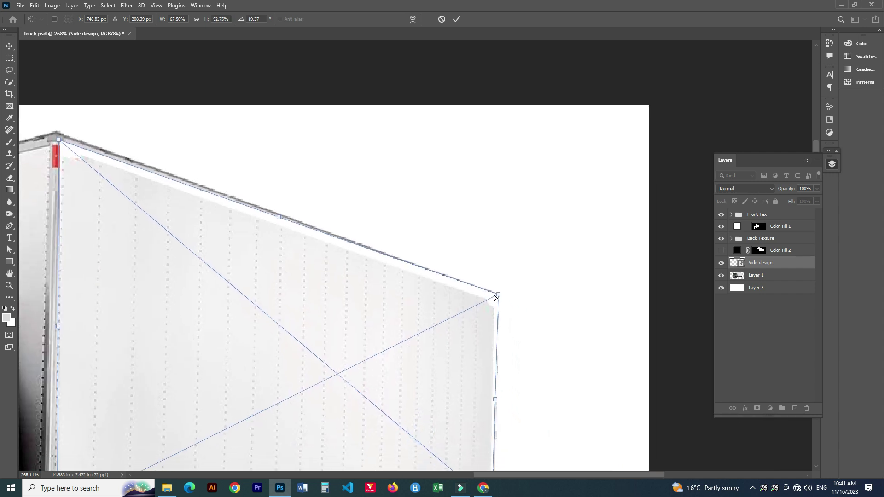
pyautogui.moveTo(495, 295); pyautogui.dragTo(496, 300)
pyautogui.moveTo(458, 365); pyautogui.dragTo(458, 252)
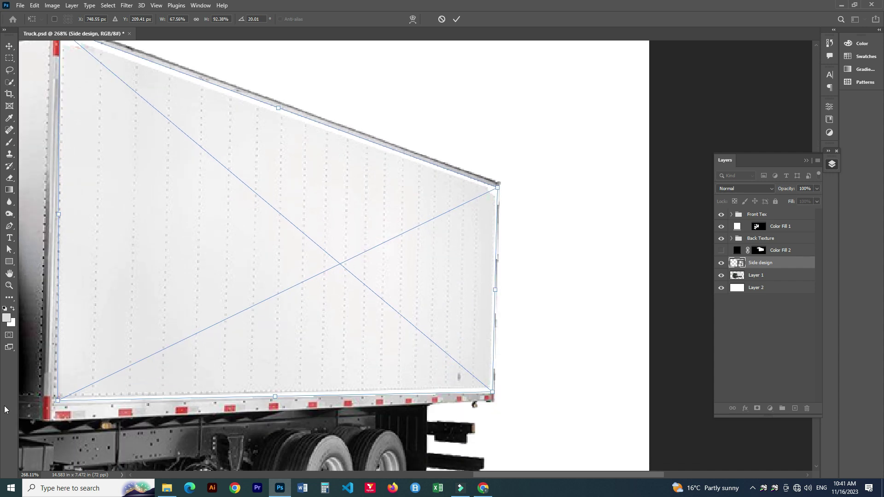
pyautogui.moveTo(56, 403); pyautogui.dragTo(49, 402)
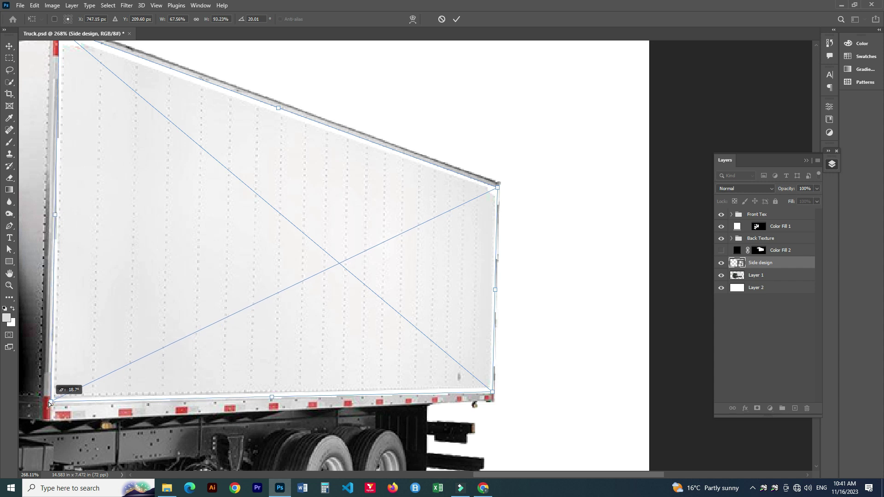
pyautogui.scroll(3, 474, 405)
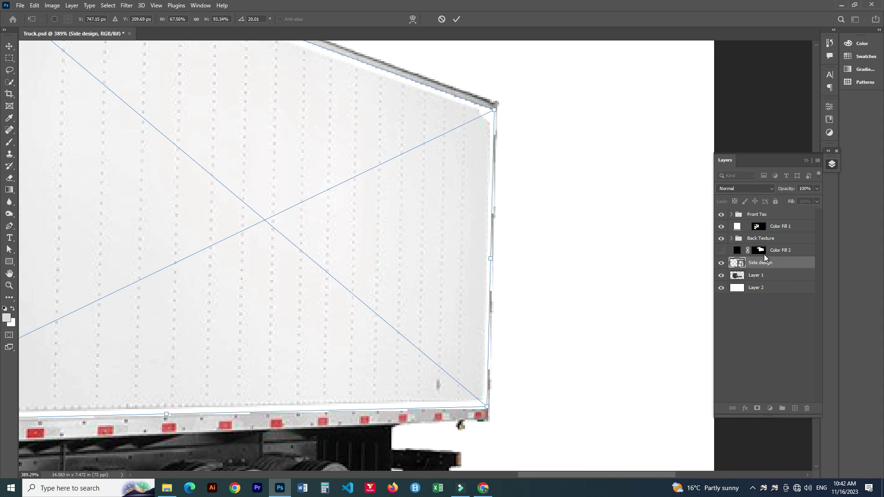
# Apply the perspective transform, then trial-copy Color Fill 2's mask onto Side design and undo it
pyautogui.press('Return')
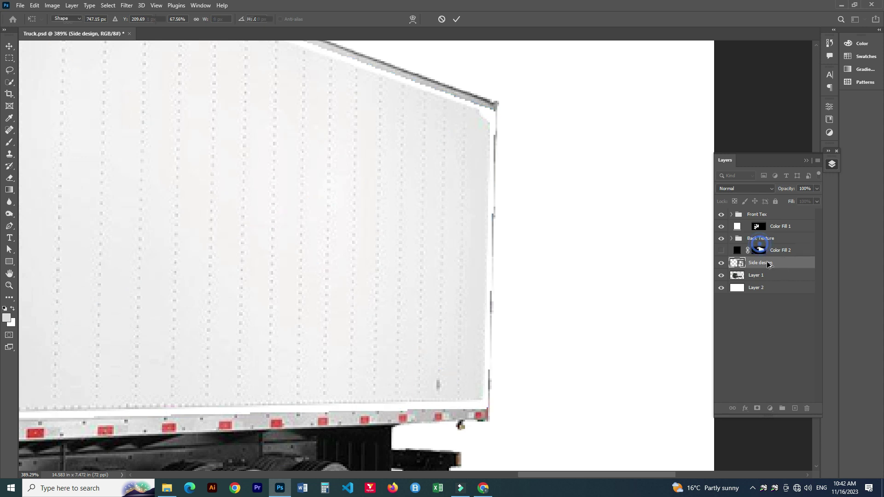
pyautogui.press('u')
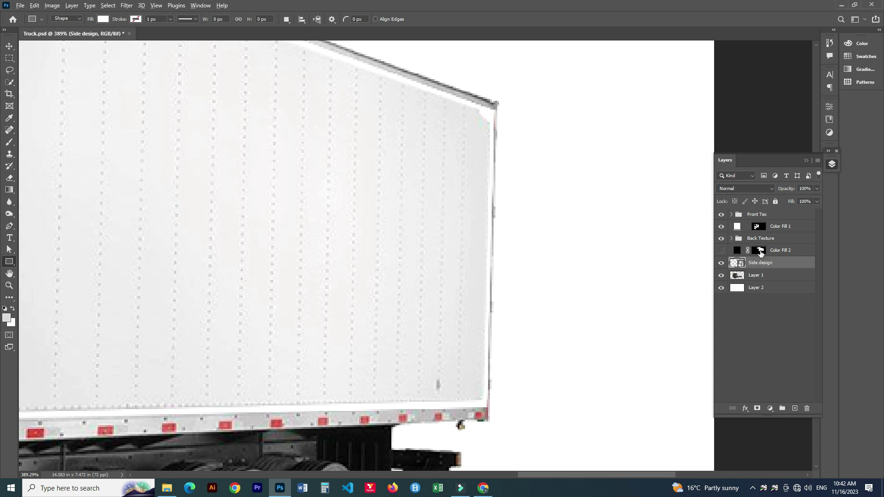
pyautogui.keyDown('alt'); pyautogui.click(759, 250); pyautogui.keyUp('alt')
pyautogui.moveTo(759, 250); pyautogui.dragTo(760, 264)
pyautogui.press('\\')
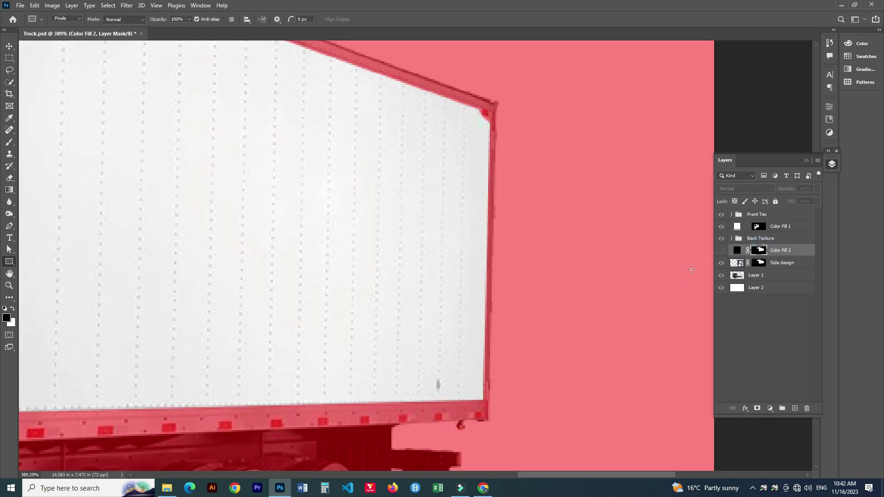
pyautogui.hotkey('ctrl', '0')
pyautogui.hotkey('ctrl', 'z')
pyautogui.press('\\')
pyautogui.hotkey('ctrl', '2')
pyautogui.click(764, 251)
# Copy Color Fill 2's mask onto the Side design layer and hide Color Fill 2
pyautogui.click(759, 250)
pyautogui.click(721, 250)
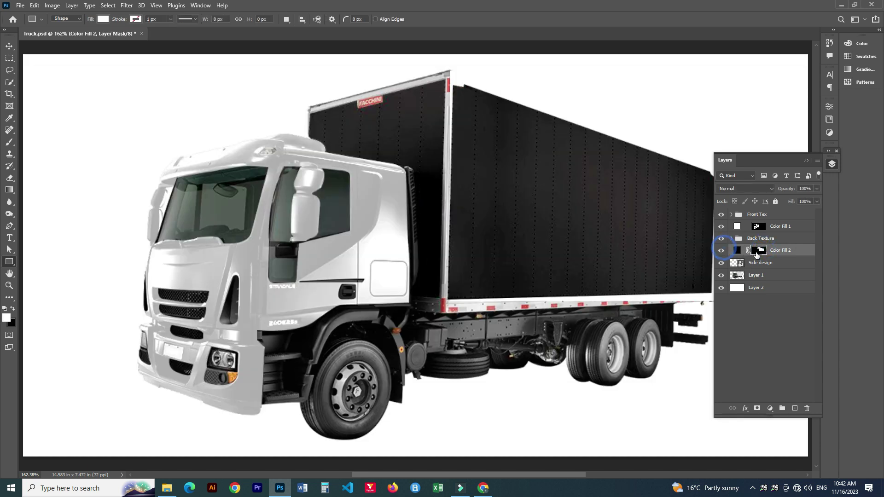
pyautogui.moveTo(758, 250); pyautogui.dragTo(759, 263)
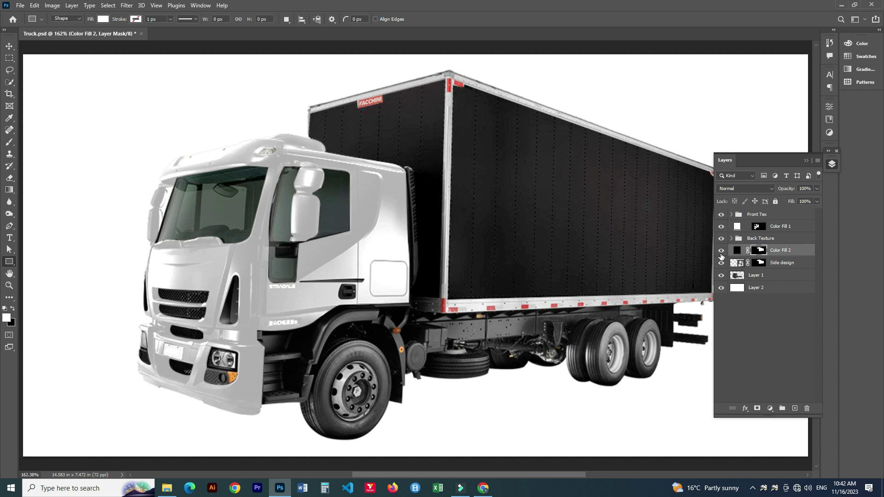
pyautogui.click(721, 253)
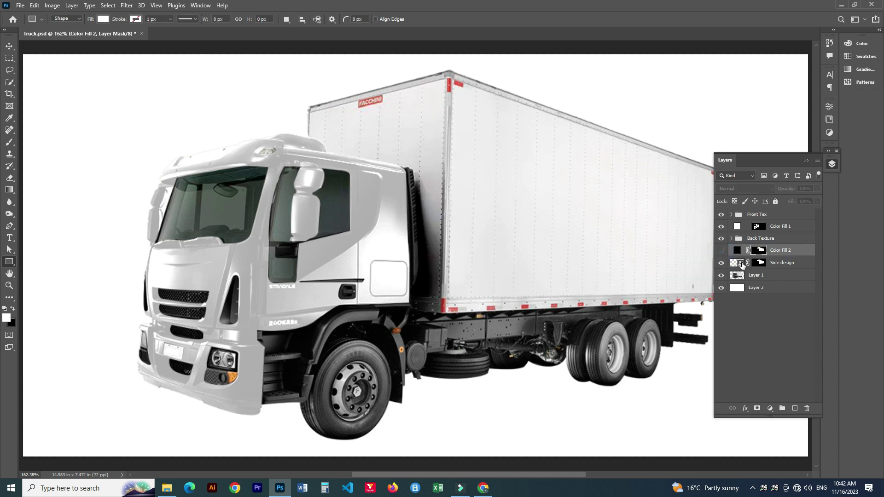
pyautogui.doubleClick(741, 262)
pyautogui.moveTo(167, 488)
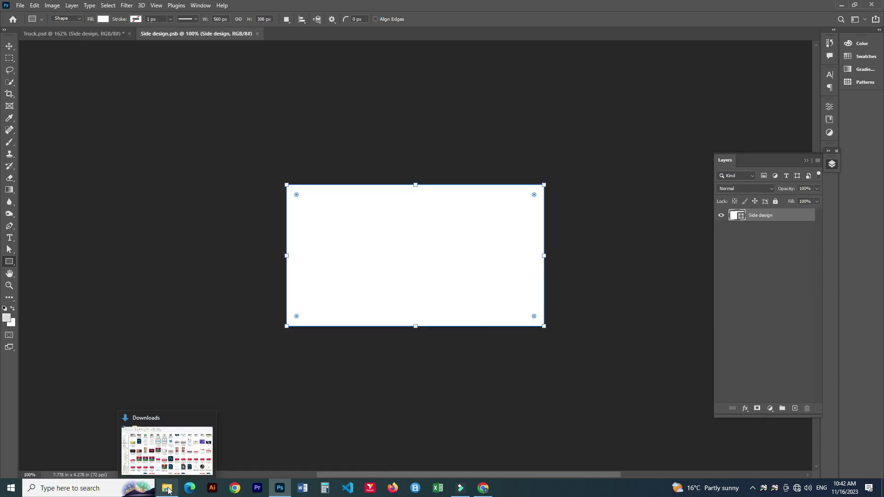
pyautogui.click(168, 490)
pyautogui.scroll(1, 318, 187)
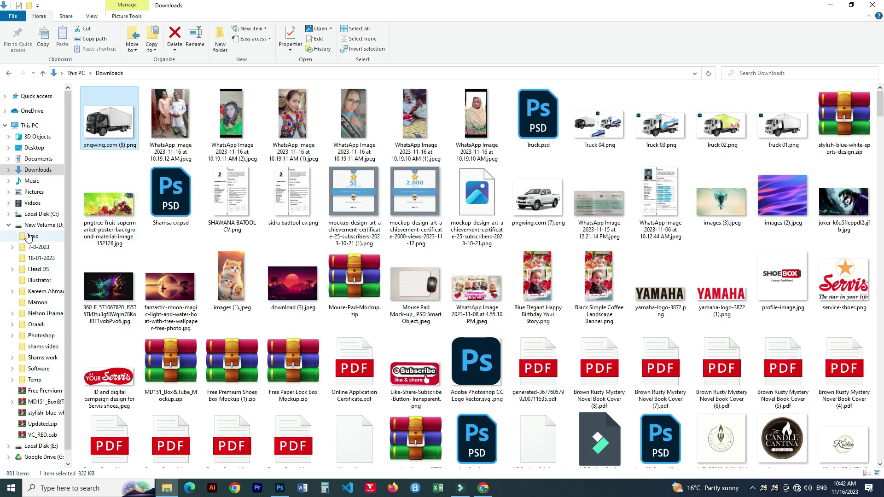
pyautogui.click(33, 225)
pyautogui.click(716, 193)
pyautogui.moveTo(716, 193)
pyautogui.mouseDown()
pyautogui.moveTo(377, 317)
pyautogui.moveTo(415, 326)
pyautogui.mouseUp()
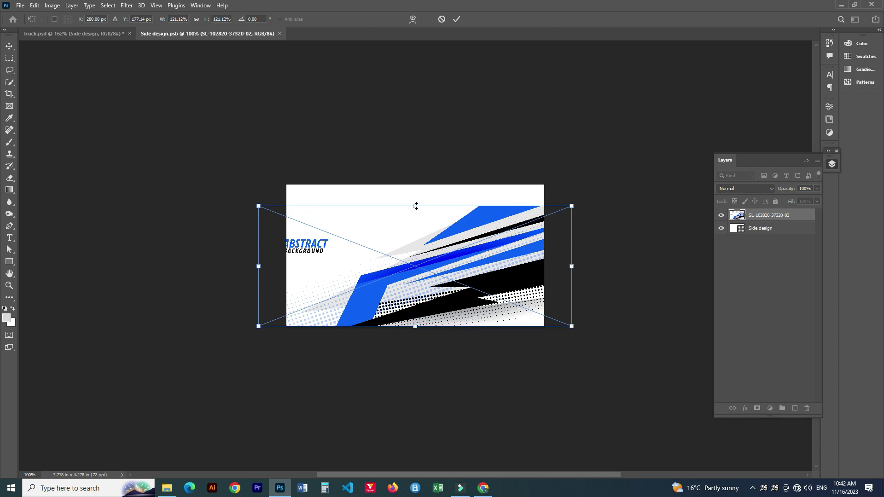
pyautogui.moveTo(416, 206); pyautogui.dragTo(415, 178)
pyautogui.moveTo(428, 254)
pyautogui.mouseDown()
pyautogui.moveTo(380, 252)
pyautogui.moveTo(390, 252)
pyautogui.mouseUp()
pyautogui.moveTo(377, 178); pyautogui.dragTo(377, 185)
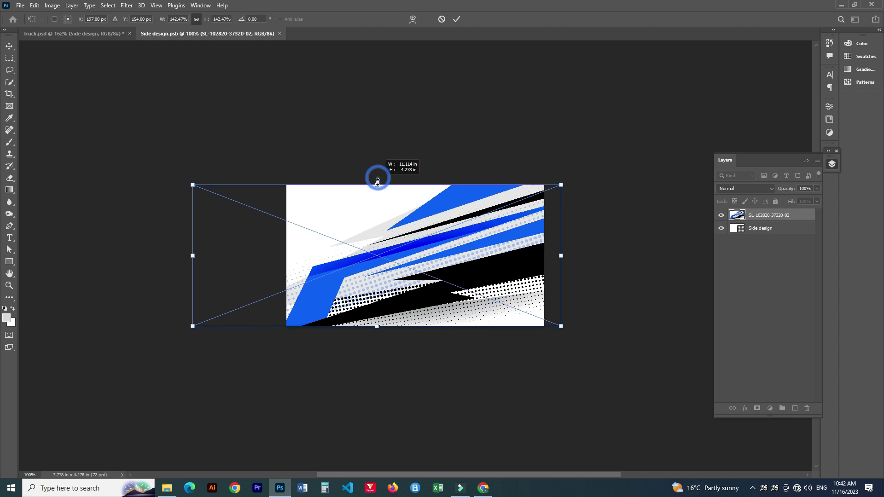
pyautogui.moveTo(402, 249); pyautogui.dragTo(411, 250)
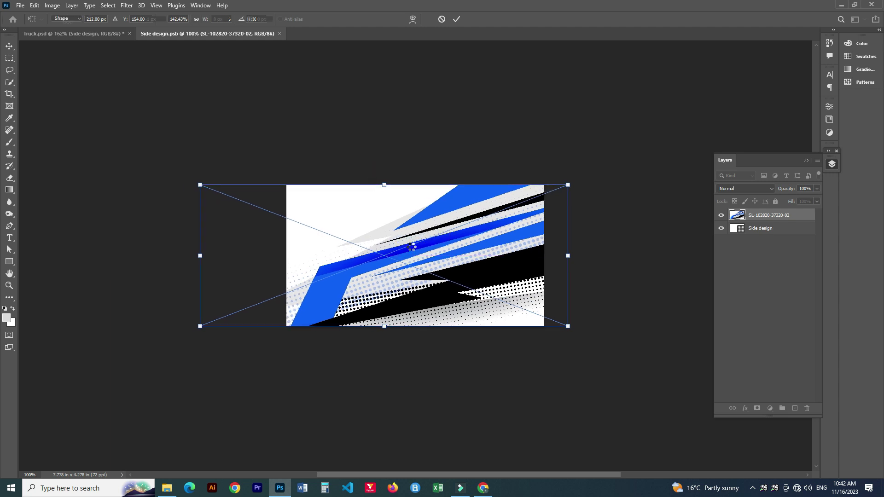
pyautogui.press('Return')
pyautogui.press('u')
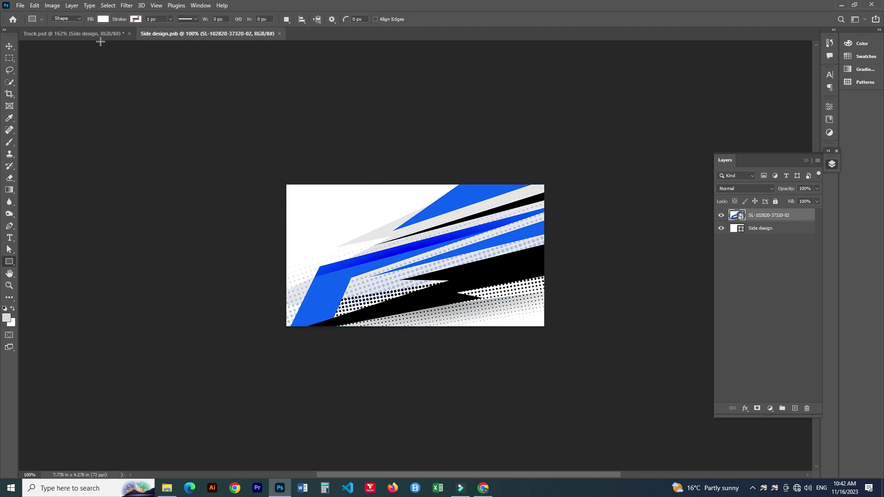
# Return to Truck.psd, zoom in on the wrapped box side, and start a rectangle at its top front corner
pyautogui.click(104, 35)
pyautogui.scroll(-3, 345, 235)
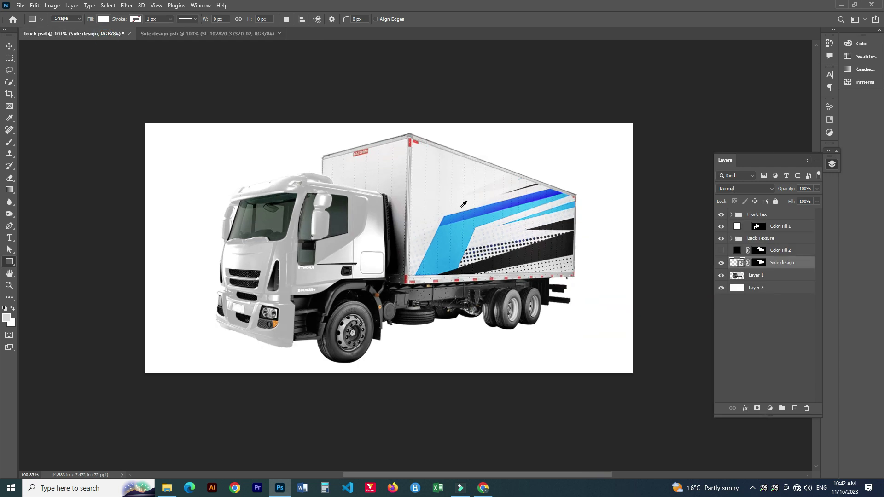
pyautogui.scroll(2, 364, 153)
pyautogui.scroll(2, 366, 174)
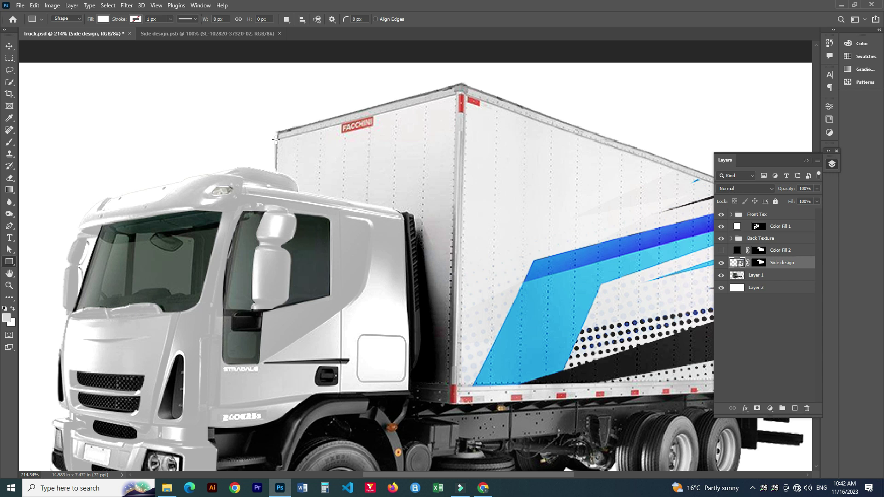
pyautogui.moveTo(455, 91)
pyautogui.mouseDown()
pyautogui.moveTo(311, 381)
pyautogui.moveTo(238, 379)
pyautogui.mouseUp()
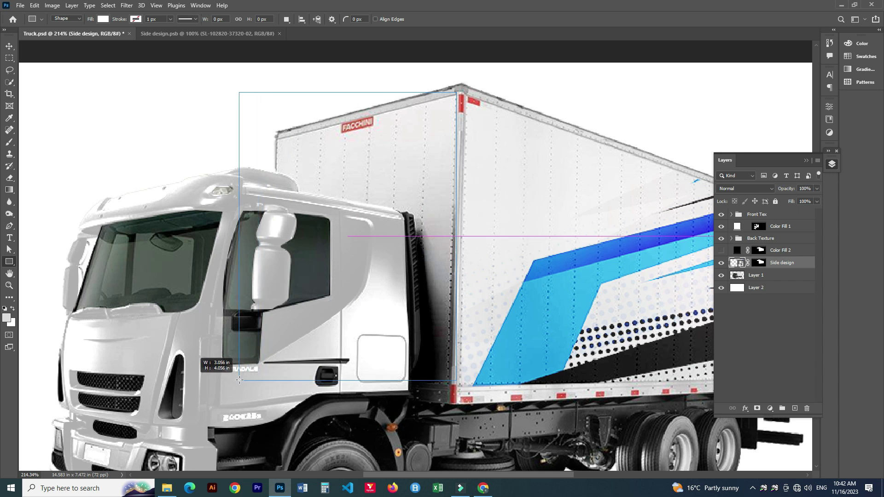
# Draw a white rectangle over the cargo box front and begin renaming its layer to Front
pyautogui.moveTo(237, 380); pyautogui.dragTo(239, 380)
pyautogui.click(804, 103)
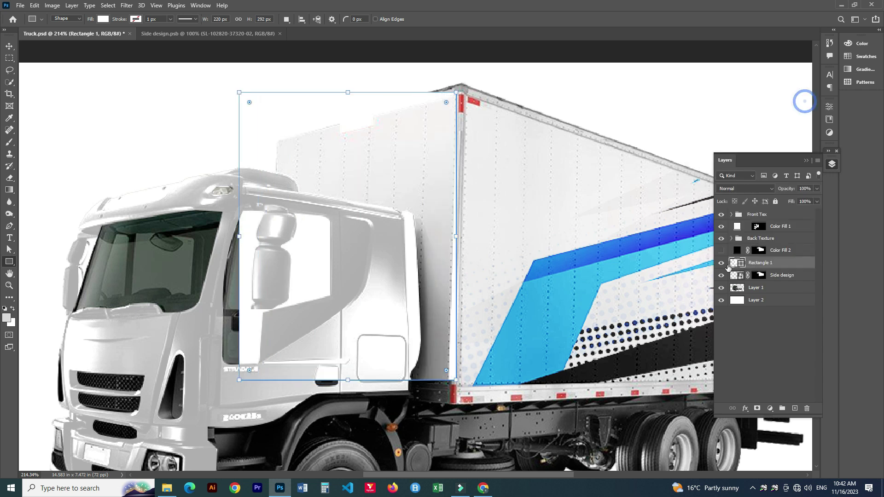
pyautogui.doubleClick(761, 262)
pyautogui.write('Front Side Design')
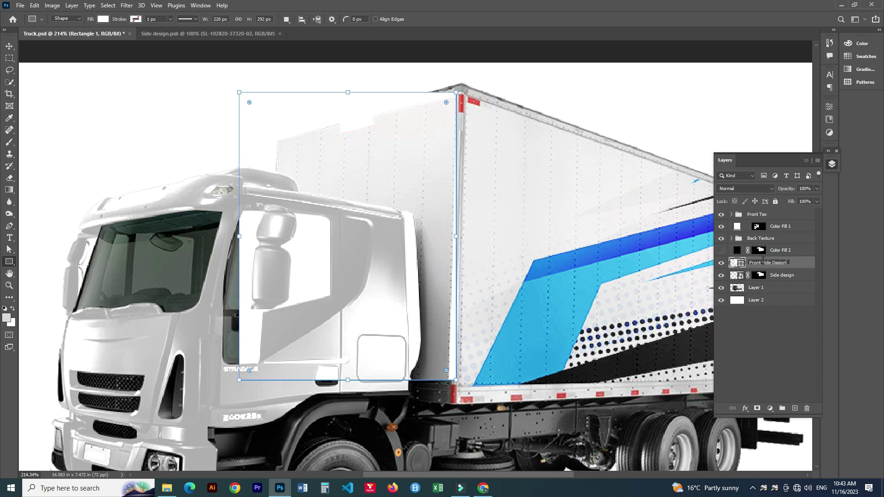
# Name the layer Front Side Design and convert it to a smart object
pyautogui.press('Return')
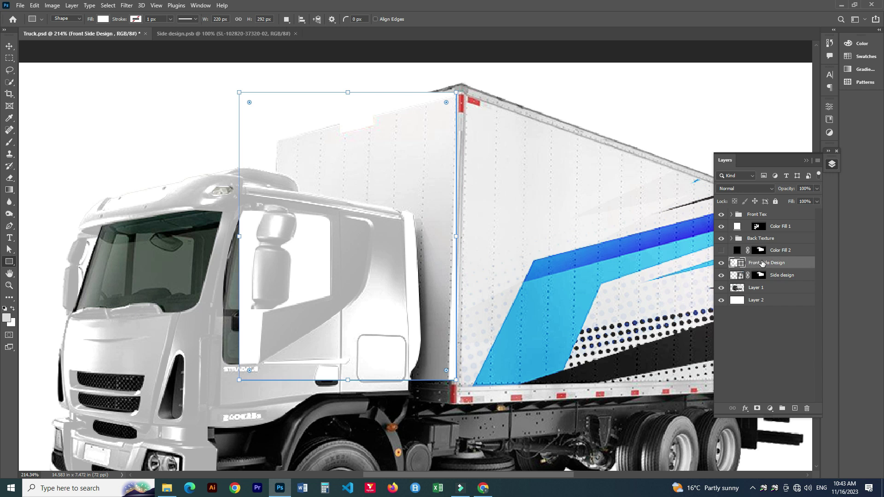
pyautogui.rightClick(761, 263)
pyautogui.click(659, 218)
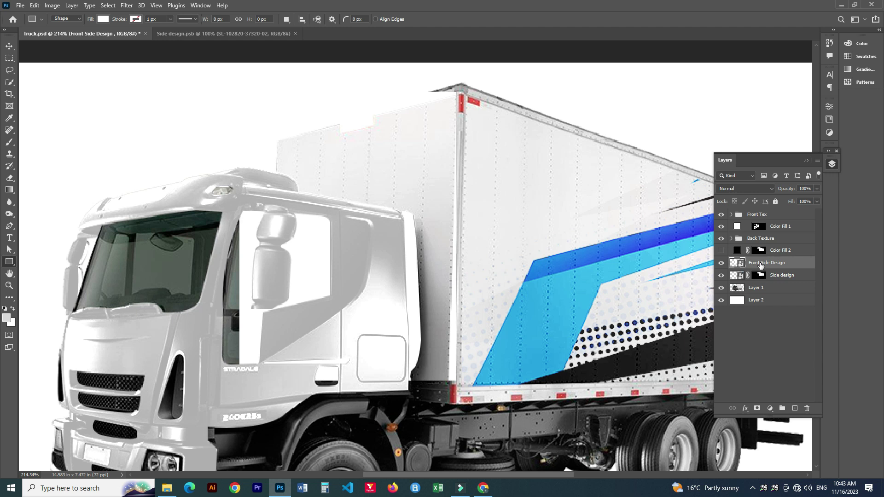
# Distort the smart object onto the front panel, copy Side design's mask, and open its contents
pyautogui.hotkey('ctrl', 't')
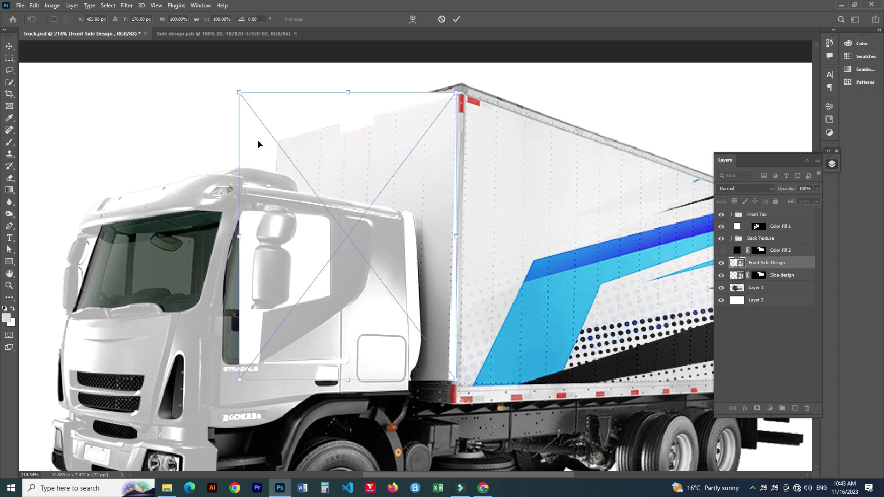
pyautogui.moveTo(239, 94); pyautogui.dragTo(270, 138)
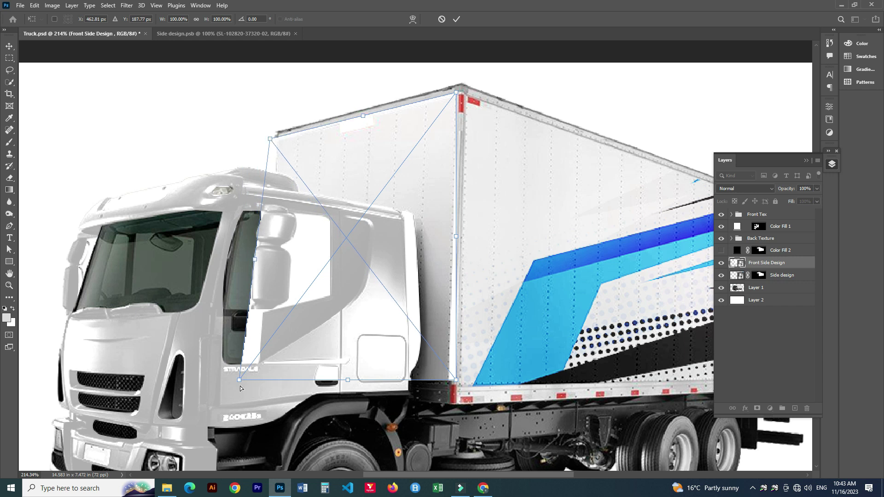
pyautogui.moveTo(238, 380); pyautogui.dragTo(300, 384)
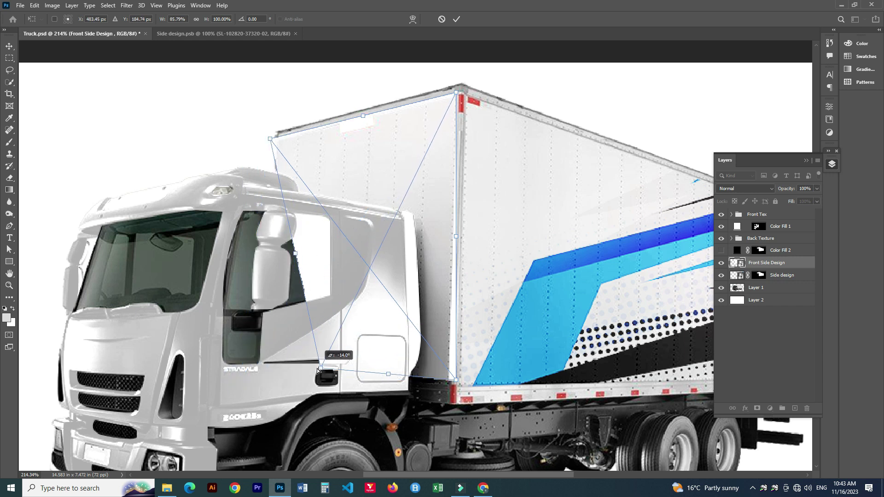
pyautogui.moveTo(300, 384); pyautogui.dragTo(268, 377)
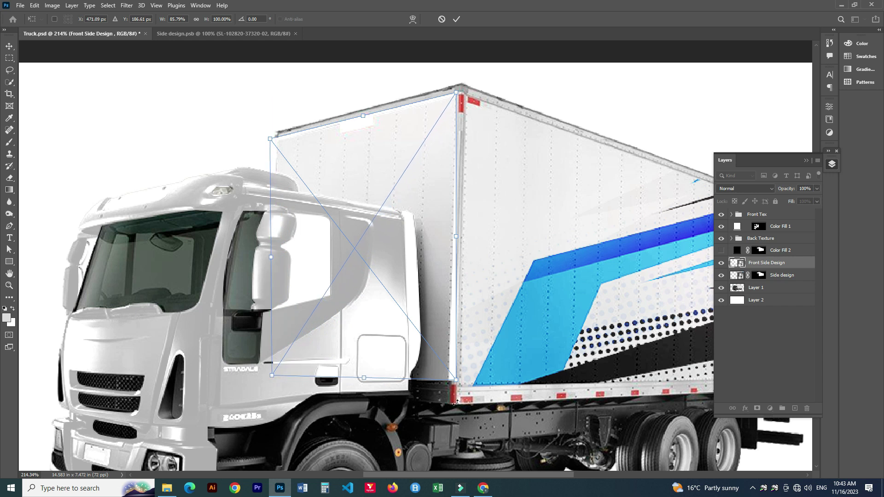
pyautogui.moveTo(452, 385); pyautogui.dragTo(451, 380)
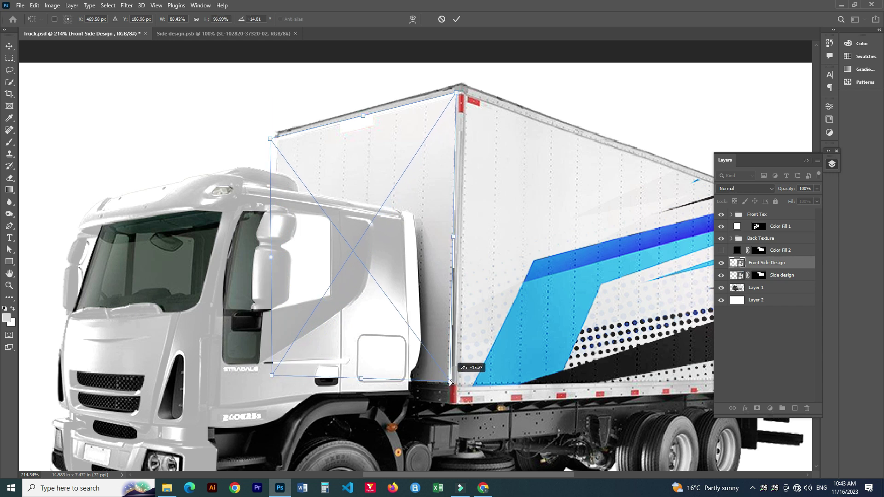
pyautogui.press('Return')
pyautogui.press('u')
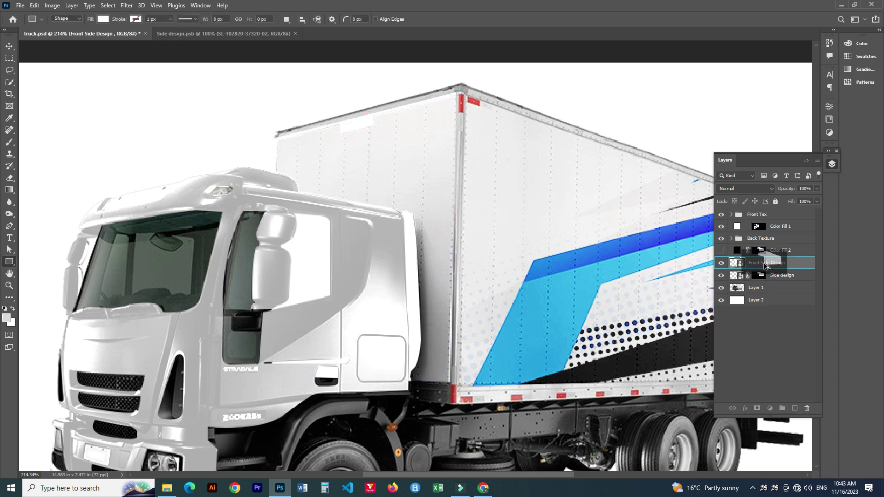
pyautogui.moveTo(759, 275); pyautogui.dragTo(758, 263)
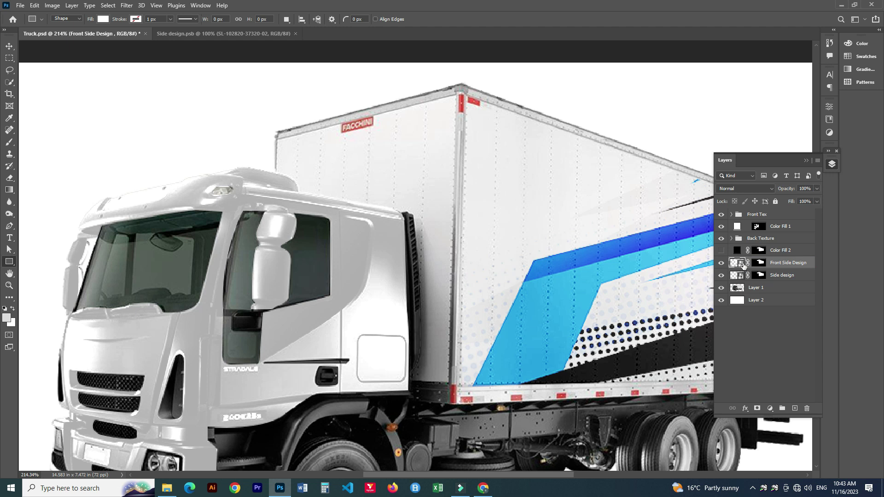
pyautogui.doubleClick(740, 263)
pyautogui.moveTo(166, 488)
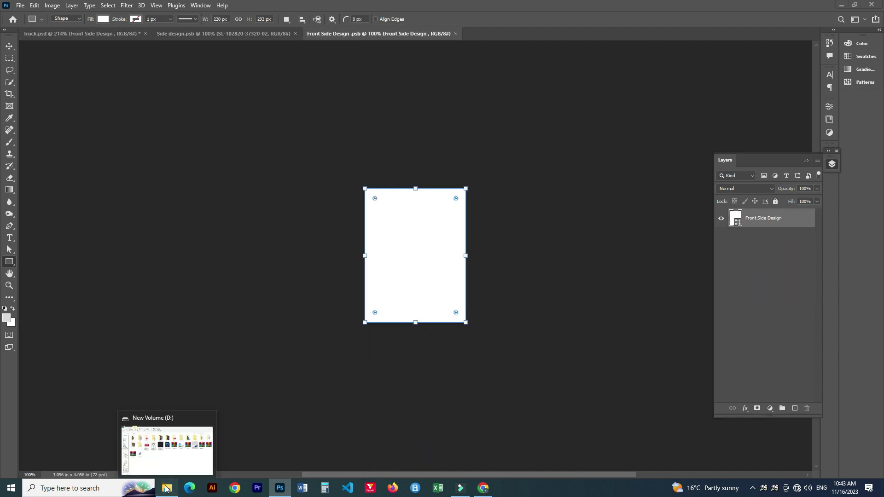
# Place the SL-102820 stripe design in the front panel document, scale it to fill, and save
pyautogui.click(166, 488)
pyautogui.moveTo(711, 193)
pyautogui.mouseDown()
pyautogui.moveTo(283, 447)
pyautogui.moveTo(400, 313)
pyautogui.mouseUp()
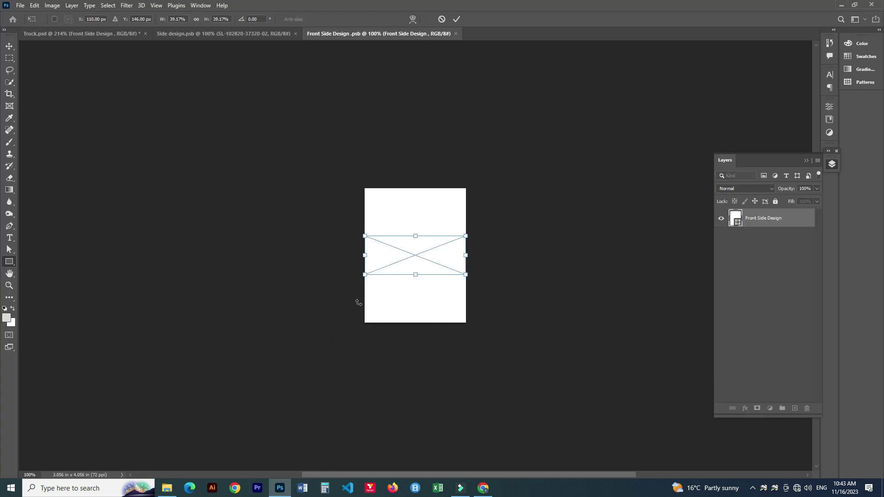
pyautogui.moveTo(415, 276)
pyautogui.mouseDown()
pyautogui.moveTo(415, 305)
pyautogui.moveTo(399, 302)
pyautogui.mouseUp()
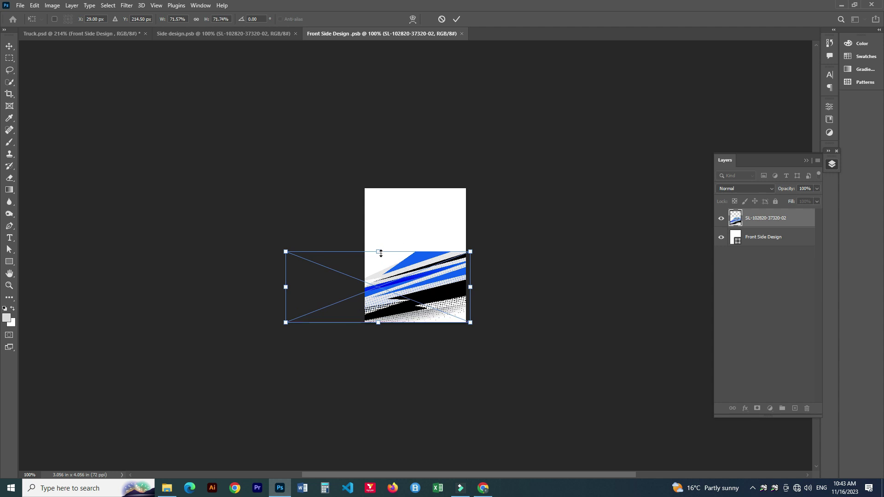
pyautogui.moveTo(381, 253); pyautogui.dragTo(380, 188)
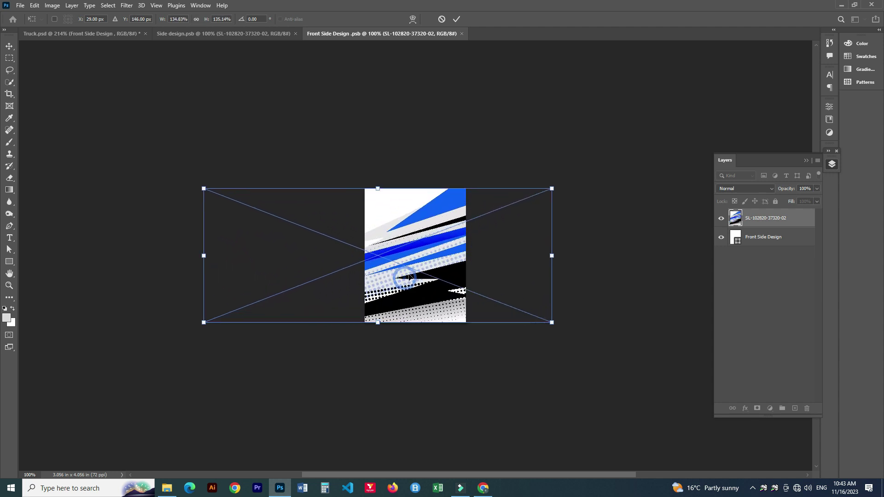
pyautogui.press('Return')
pyautogui.press('u')
pyautogui.hotkey('ctrl', 's')
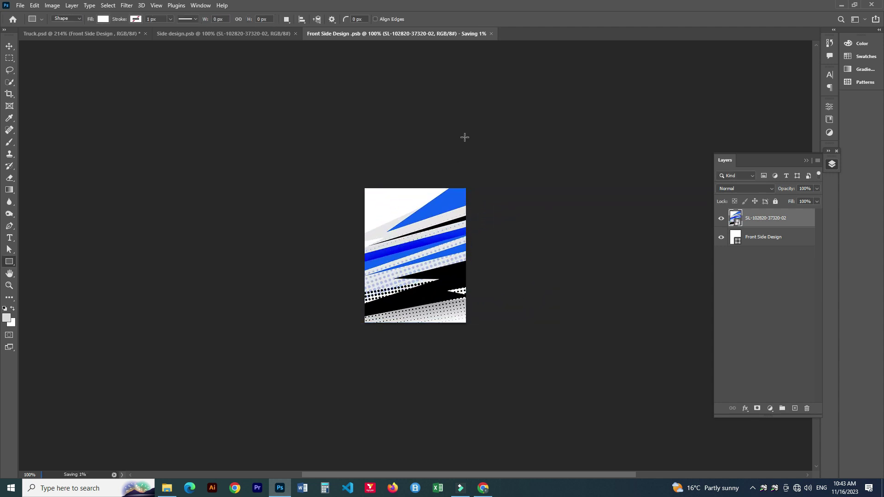
# Back in Truck.psd, drag the fruit supermarket image from Downloads into Photoshop
pyautogui.click(87, 33)
pyautogui.scroll(-5, 244, 228)
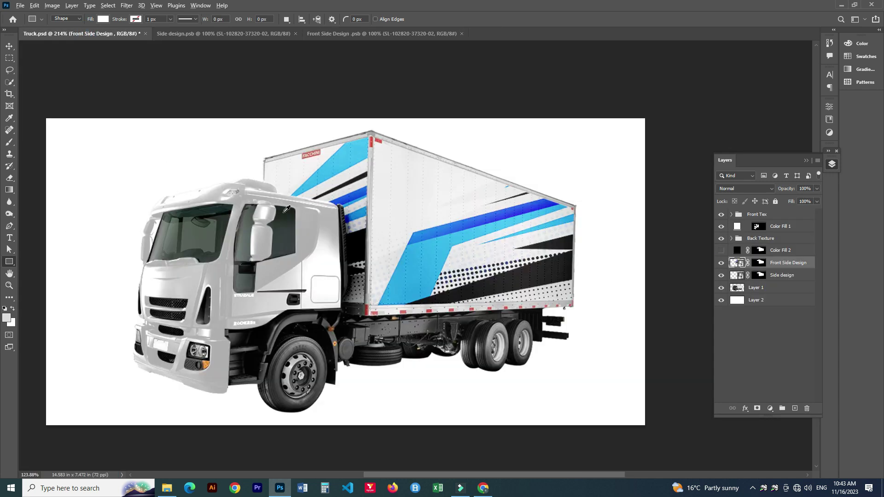
pyautogui.scroll(2, 409, 198)
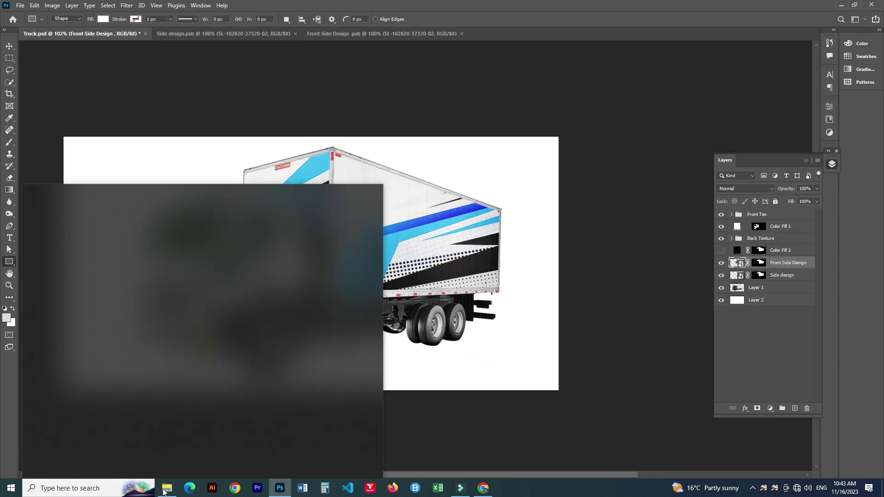
pyautogui.click(166, 488)
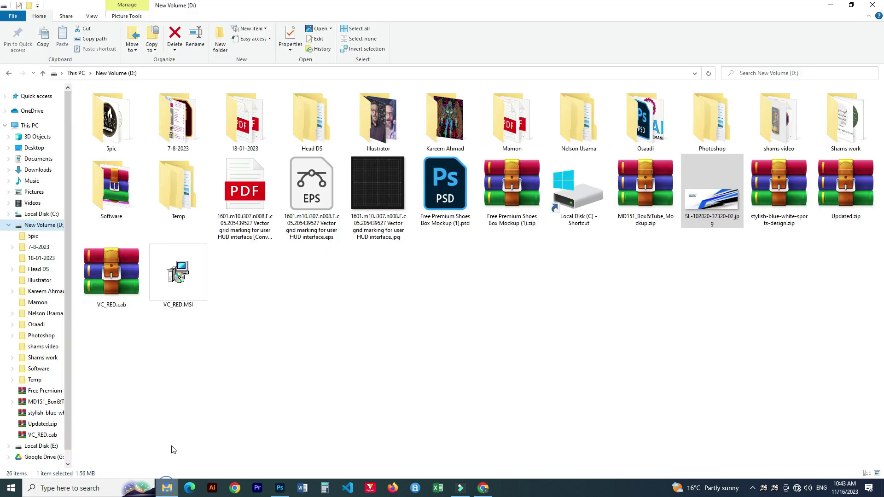
pyautogui.click(37, 170)
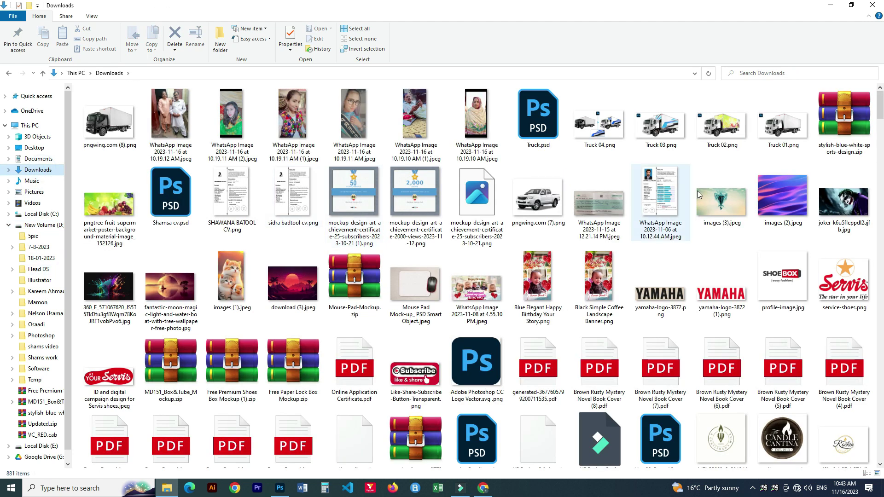
pyautogui.moveTo(109, 205)
pyautogui.mouseDown()
pyautogui.moveTo(308, 489)
pyautogui.moveTo(231, 35)
pyautogui.moveTo(372, 232)
pyautogui.mouseUp()
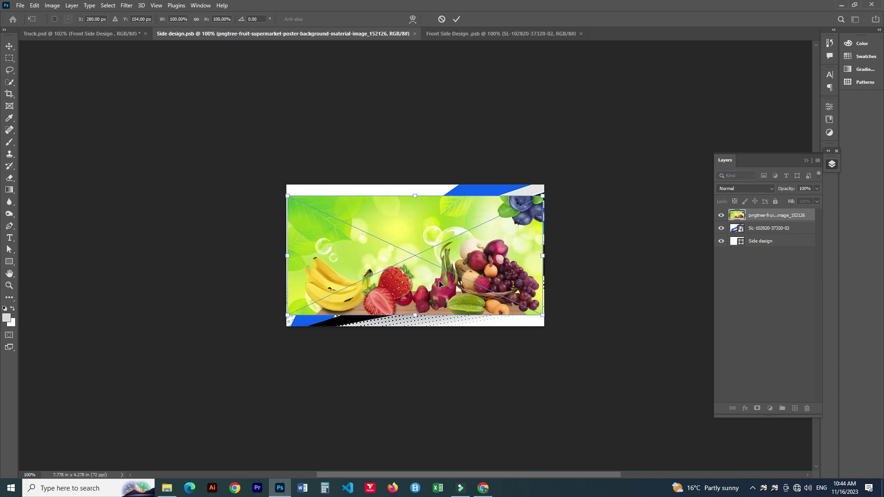
# Stretch the fruit image over the Side design canvas, save it, and return to Truck.psd
pyautogui.moveTo(542, 315); pyautogui.dragTo(446, 271)
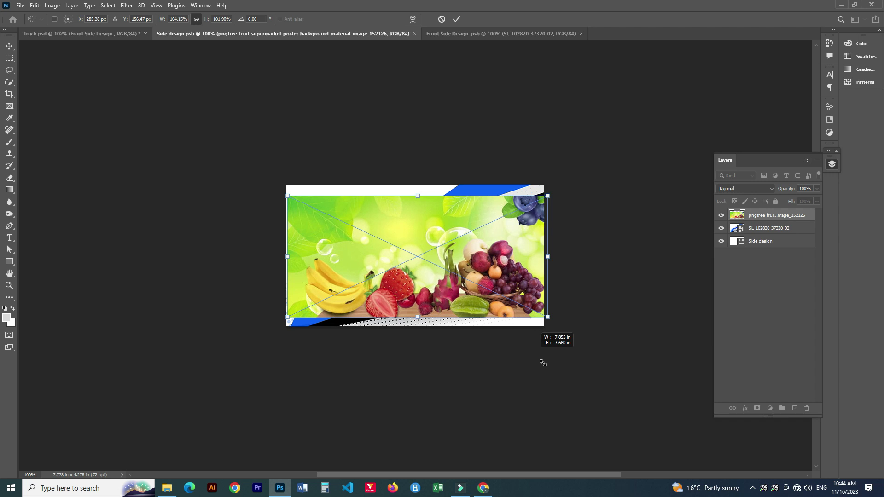
pyautogui.moveTo(447, 271); pyautogui.dragTo(567, 326)
pyautogui.moveTo(287, 195); pyautogui.dragTo(267, 176)
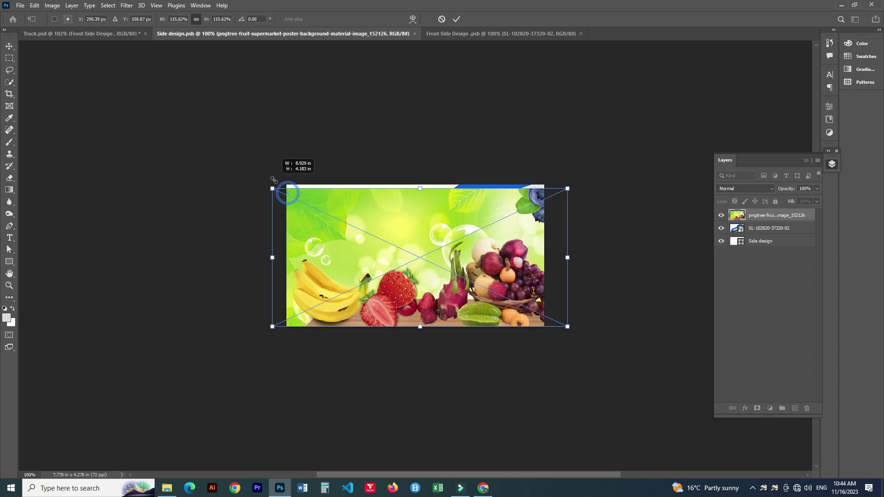
pyautogui.press('Return')
pyautogui.press('u')
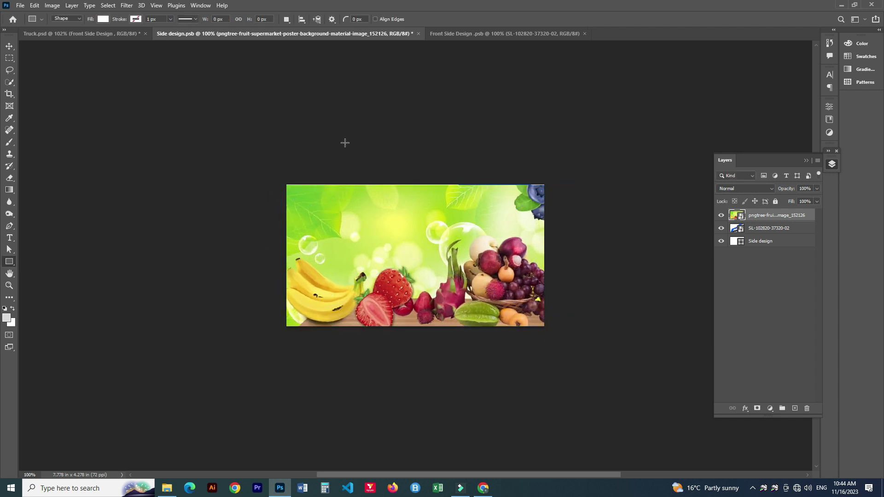
pyautogui.hotkey('ctrl', 's')
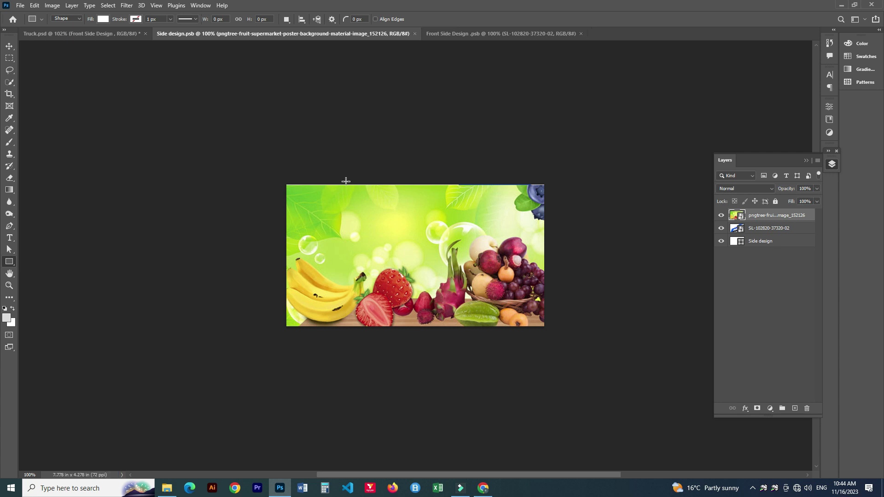
pyautogui.click(84, 35)
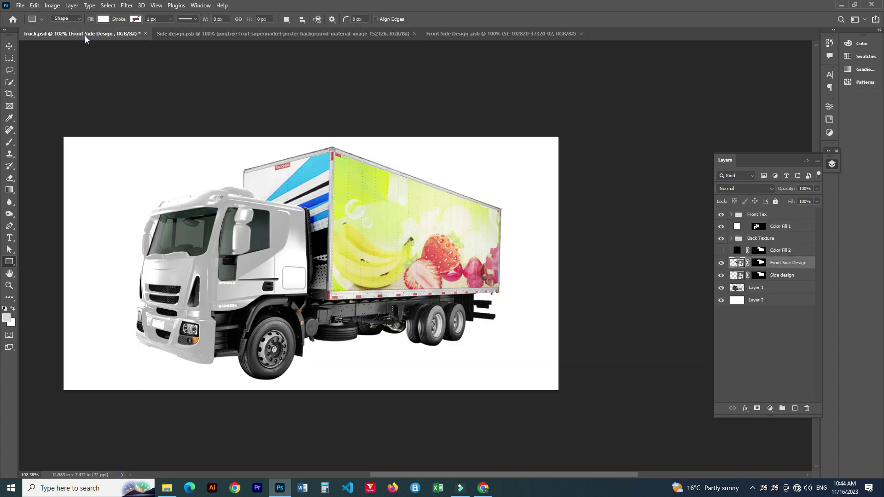
# Place the fruit image from Downloads into Front Side Design, enlarged with the basket showing
pyautogui.click(450, 36)
pyautogui.moveTo(166, 488)
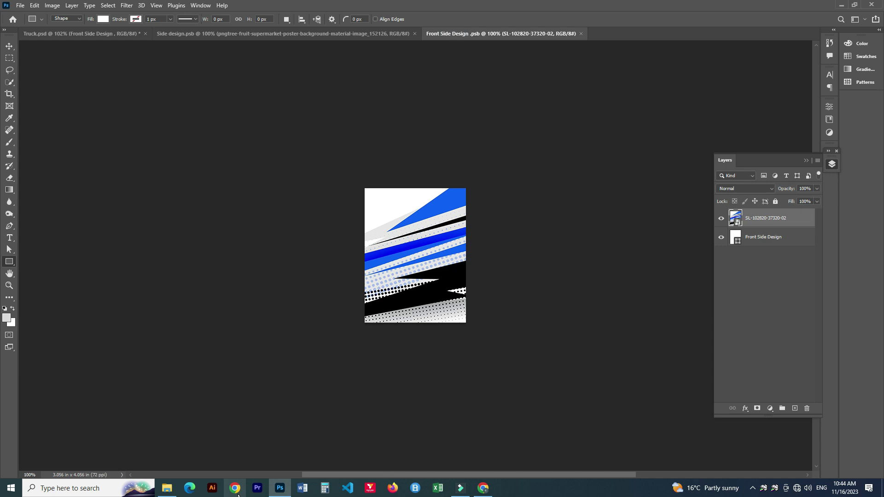
pyautogui.click(162, 495)
pyautogui.moveTo(116, 181)
pyautogui.mouseDown()
pyautogui.moveTo(276, 489)
pyautogui.moveTo(423, 275)
pyautogui.moveTo(444, 296)
pyautogui.moveTo(415, 326)
pyautogui.mouseUp()
pyautogui.moveTo(415, 232); pyautogui.dragTo(419, 188)
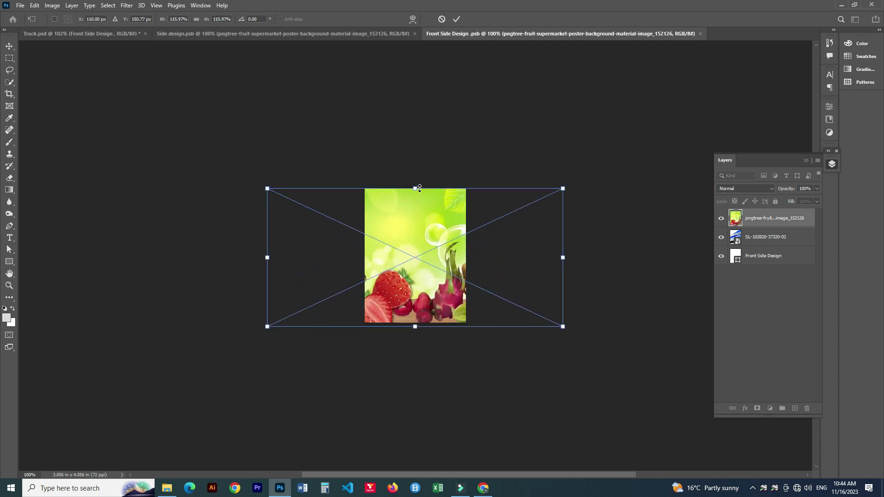
pyautogui.moveTo(406, 283); pyautogui.dragTo(344, 276)
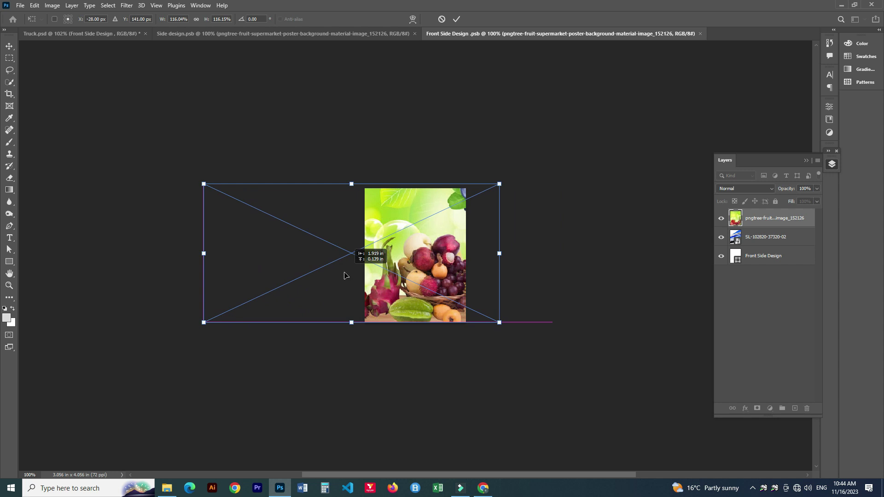
pyautogui.press('Return')
pyautogui.press('u')
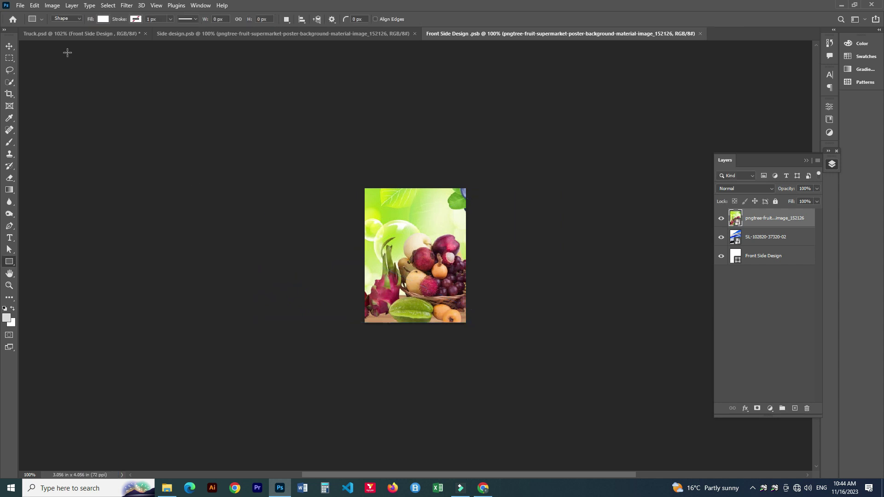
# Return to the truck mockup and zoom in on the fruit-wrapped box panels
pyautogui.click(81, 35)
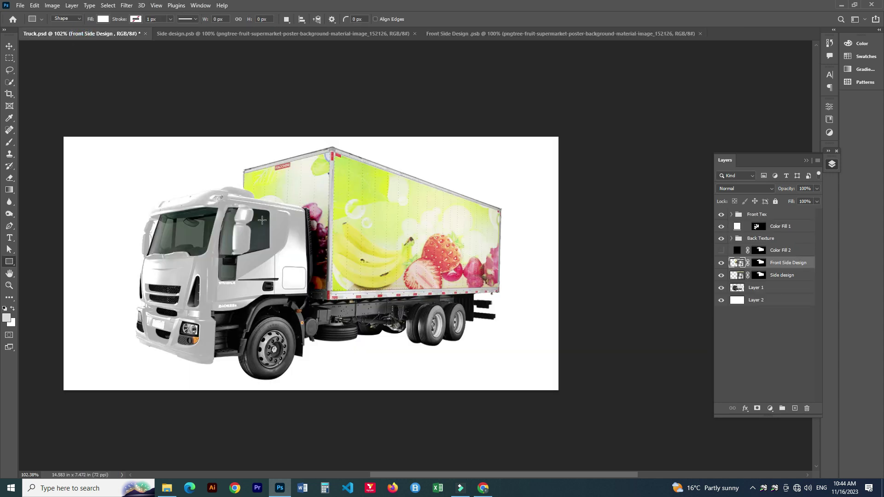
pyautogui.scroll(-1, 262, 220)
pyautogui.scroll(2, 262, 220)
pyautogui.scroll(2, 262, 220)
pyautogui.scroll(1, 262, 220)
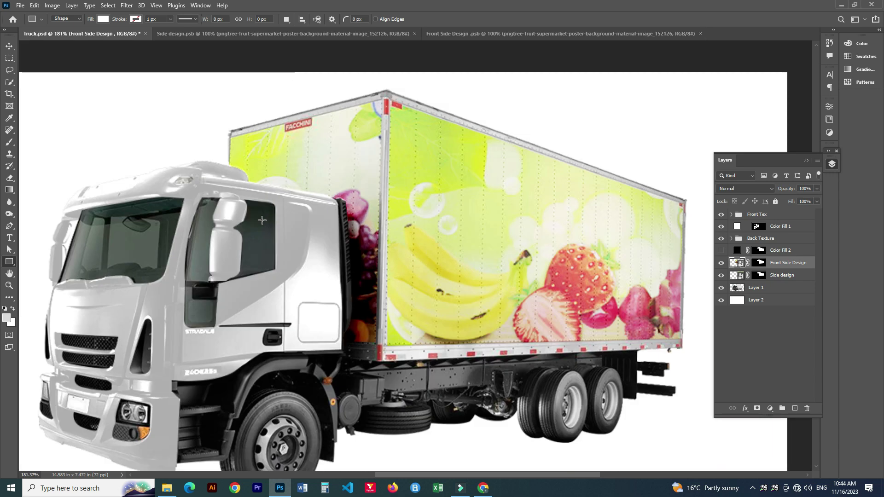